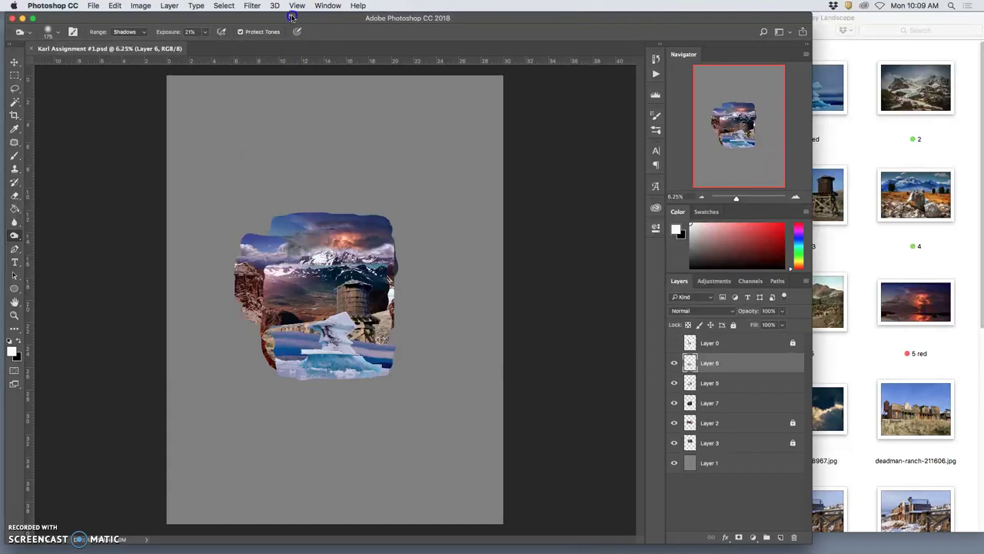
- Show the guides over the collage and check the composition against them
{"action": "key", "text": "super+semicolon"}
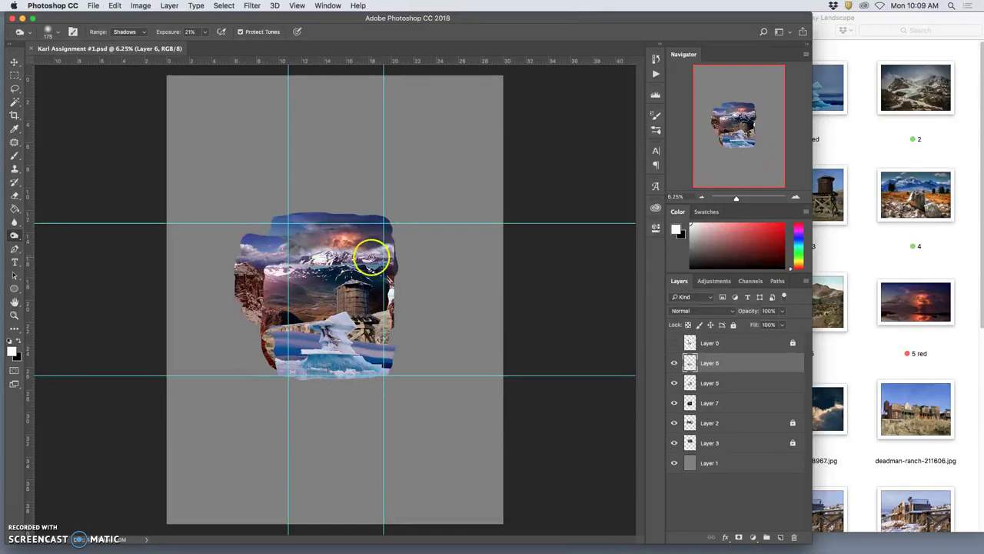
{"action": "key", "text": "super+equal"}
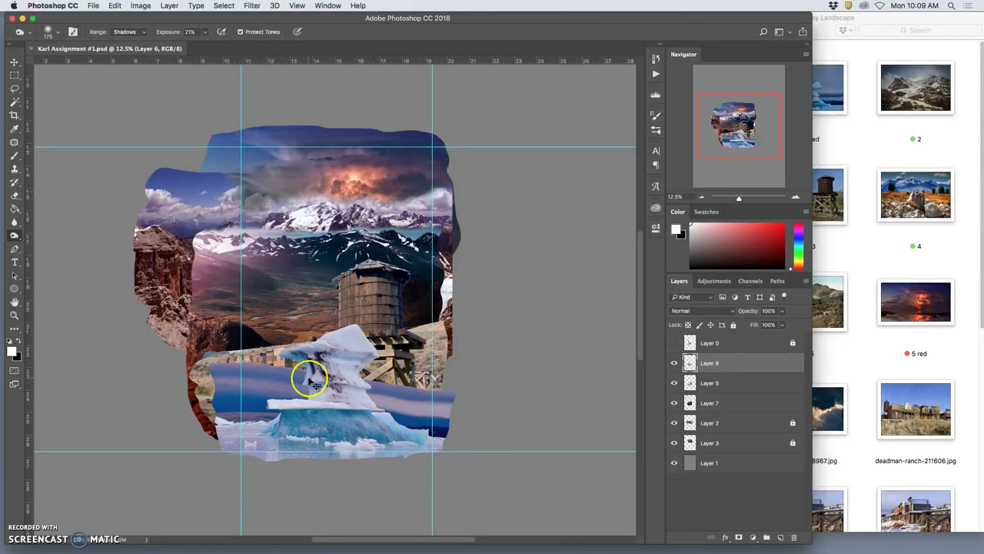
{"action": "key", "text": "super+minus"}
{"action": "key", "text": "super+minus"}
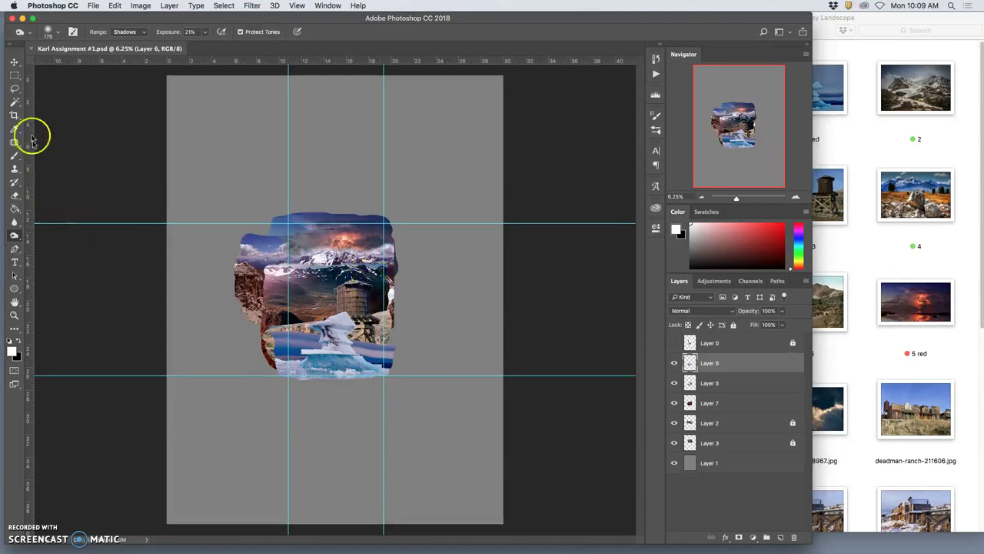
- Crop the canvas closely around the collage, trimming the empty grey surroundings and the rock area beyond the collage's left side
{"action": "left_click", "coordinate": [14, 117]}
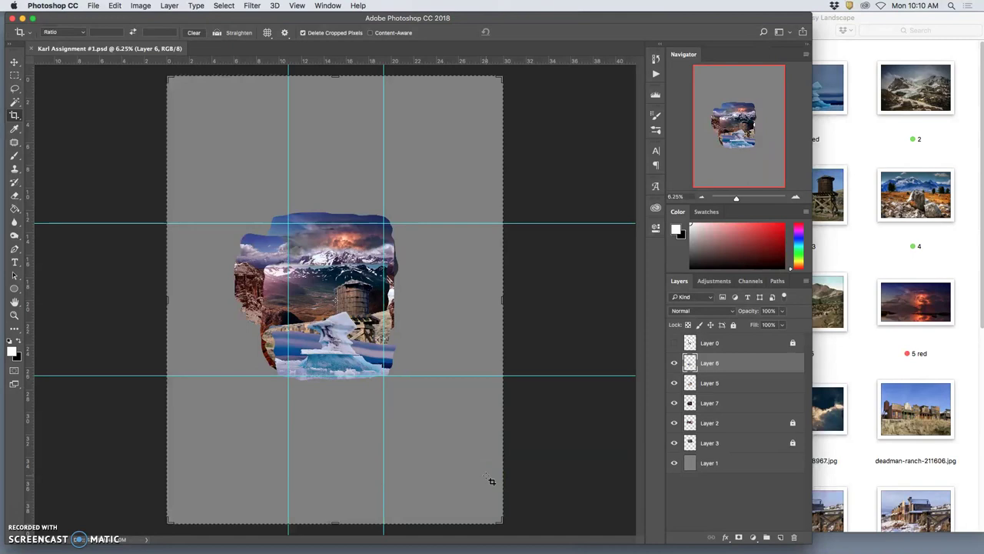
{"action": "left_click_drag", "start_coordinate": [170, 78], "coordinate": [201, 134]}
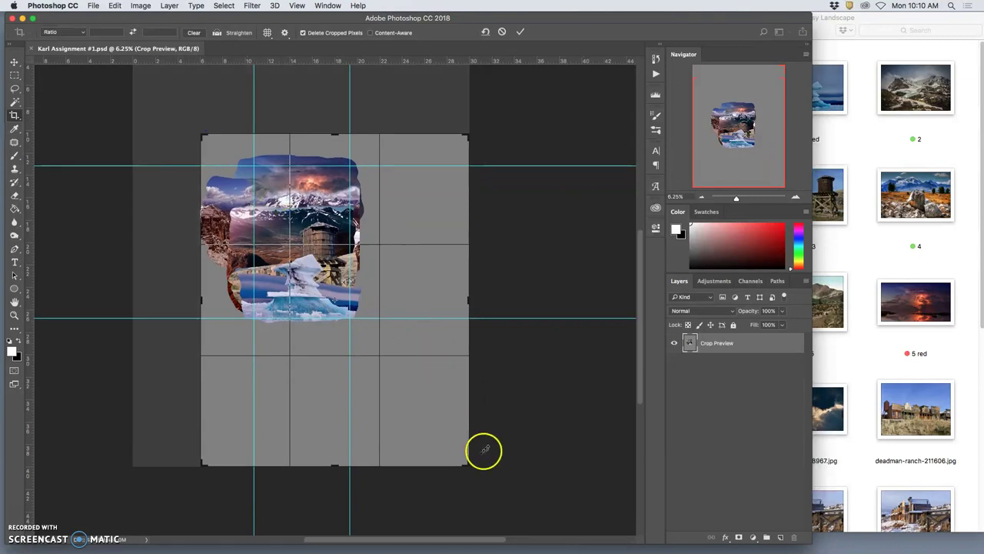
{"action": "left_click_drag", "start_coordinate": [466, 462], "coordinate": [422, 403]}
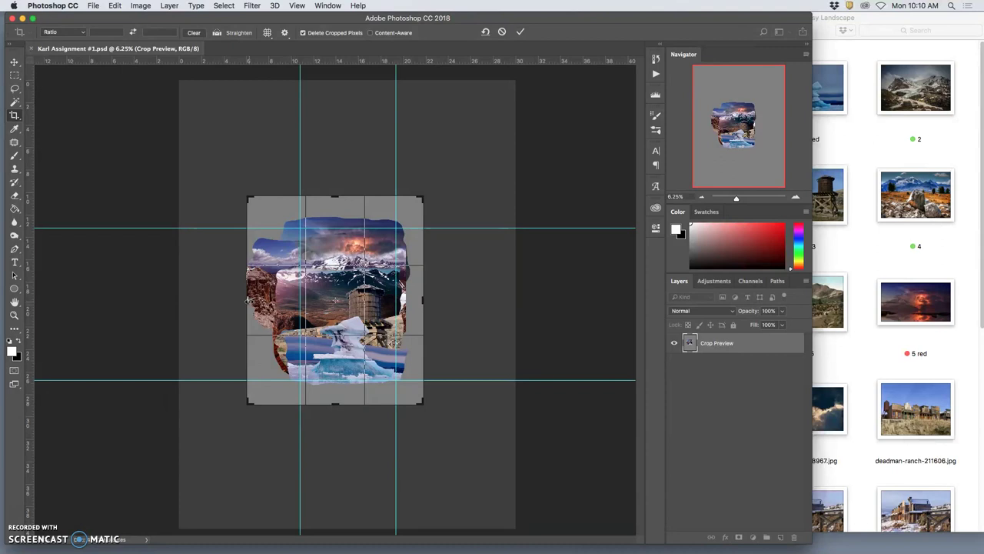
{"action": "left_click_drag", "start_coordinate": [247, 298], "coordinate": [260, 301]}
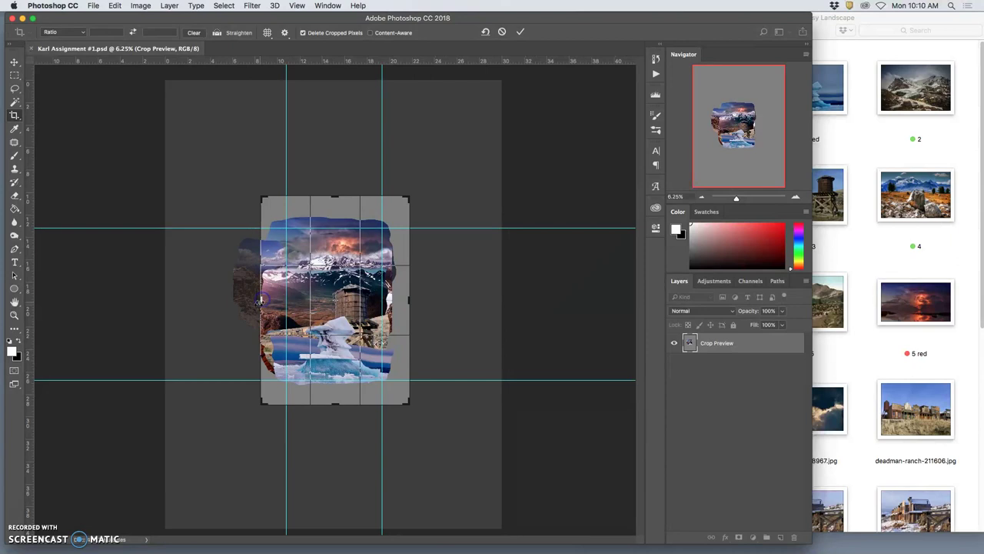
{"action": "key", "text": "Return"}
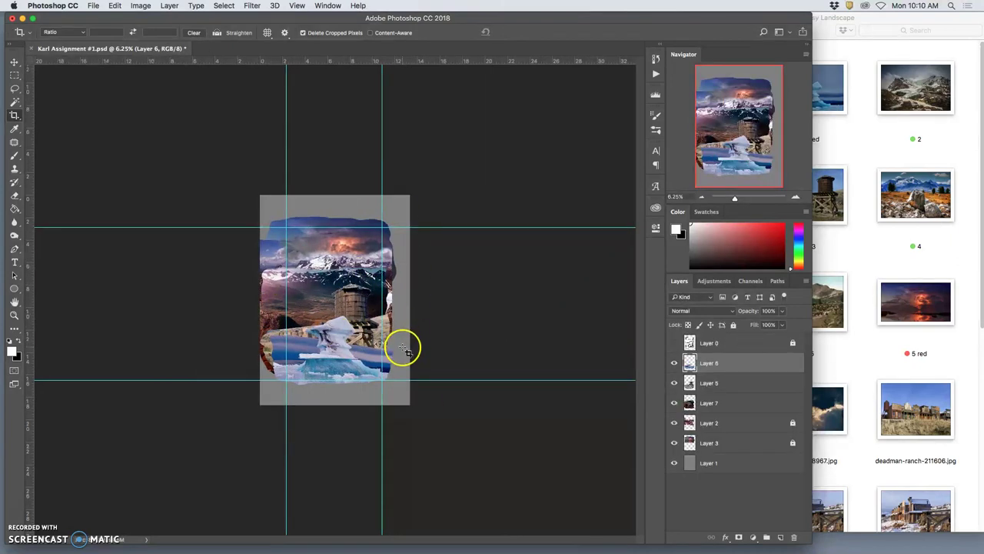
- Unlock the sketch on Layer 0 and set its opacity to 49%, leaving the layer hidden
{"action": "key", "text": "super+equal"}
{"action": "key", "text": "super+equal"}
{"action": "key", "text": "super+equal"}
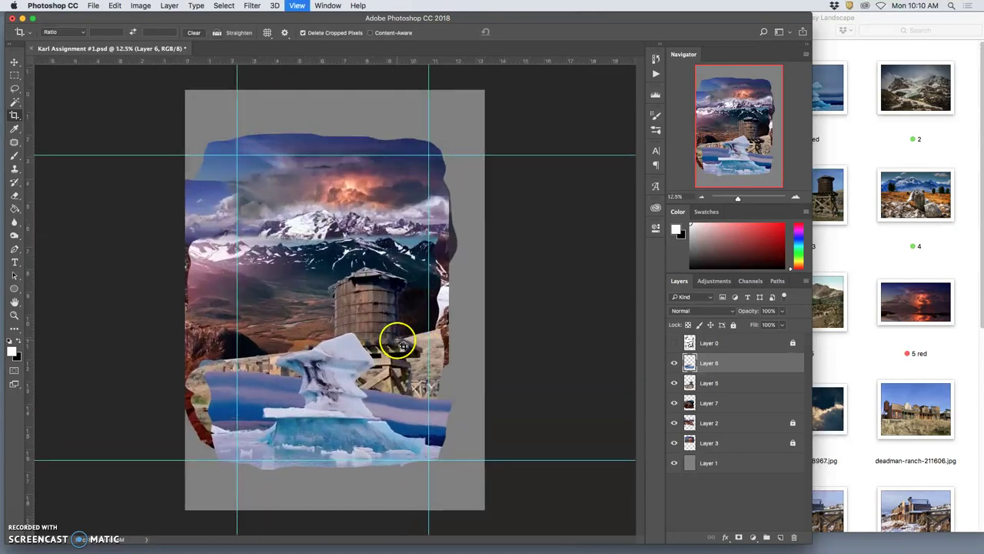
{"action": "left_click", "coordinate": [675, 345]}
{"action": "left_click", "coordinate": [706, 344]}
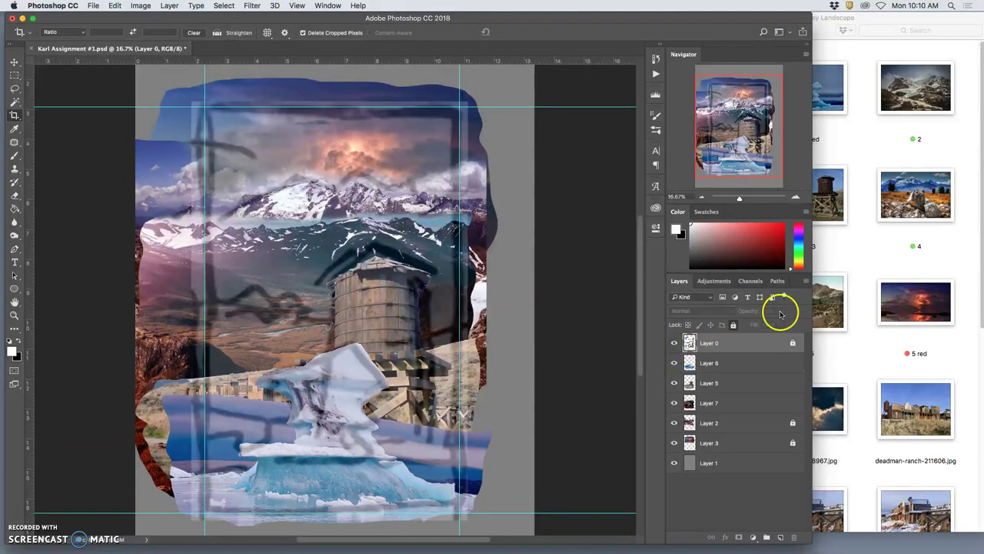
{"action": "left_click", "coordinate": [735, 325]}
{"action": "left_click", "coordinate": [781, 311]}
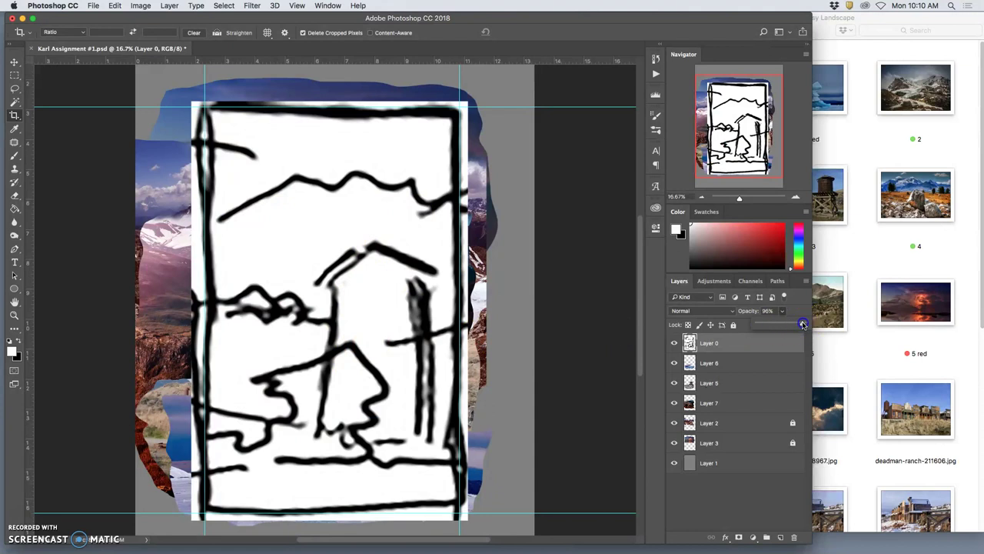
{"action": "left_click_drag", "start_coordinate": [783, 325], "coordinate": [780, 325]}
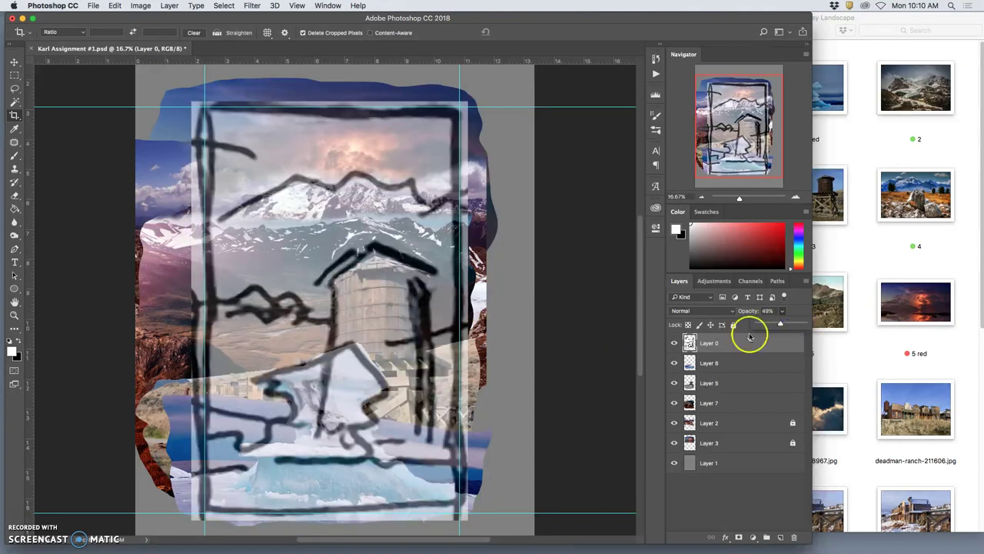
{"action": "left_click", "coordinate": [674, 342]}
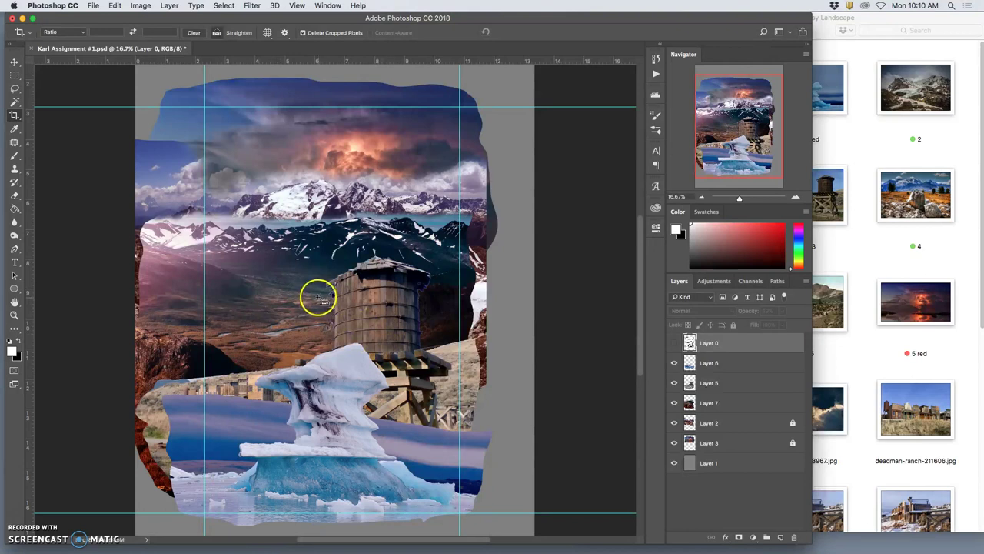
- Examine the whole composite from the stormy sky and mountains down to the iceberg, checking how the pieces fit together
{"action": "scroll", "coordinate": [318, 298], "scroll_direction": "up", "scroll_amount": 2}
{"action": "scroll", "coordinate": [285, 220], "scroll_direction": "up", "scroll_amount": 3}
{"action": "scroll", "coordinate": [222, 137], "scroll_direction": "up", "scroll_amount": 2}
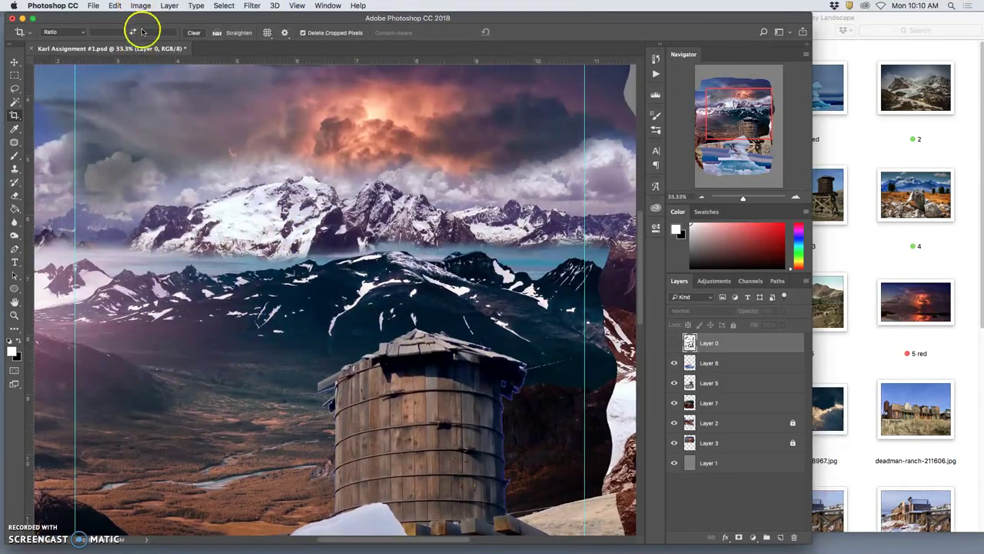
{"action": "left_click", "coordinate": [140, 6]}
{"action": "left_click", "coordinate": [254, 53]}
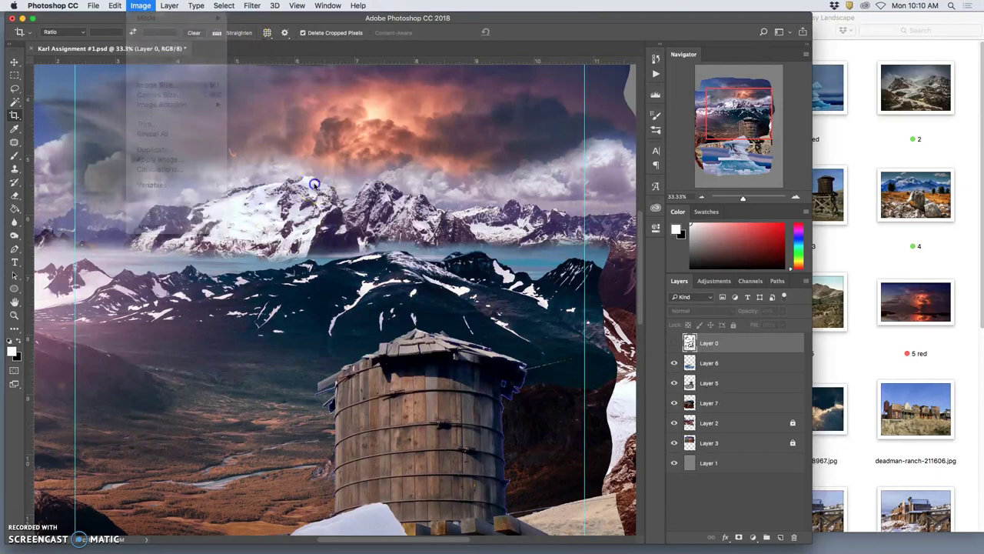
{"action": "key", "text": "super+minus"}
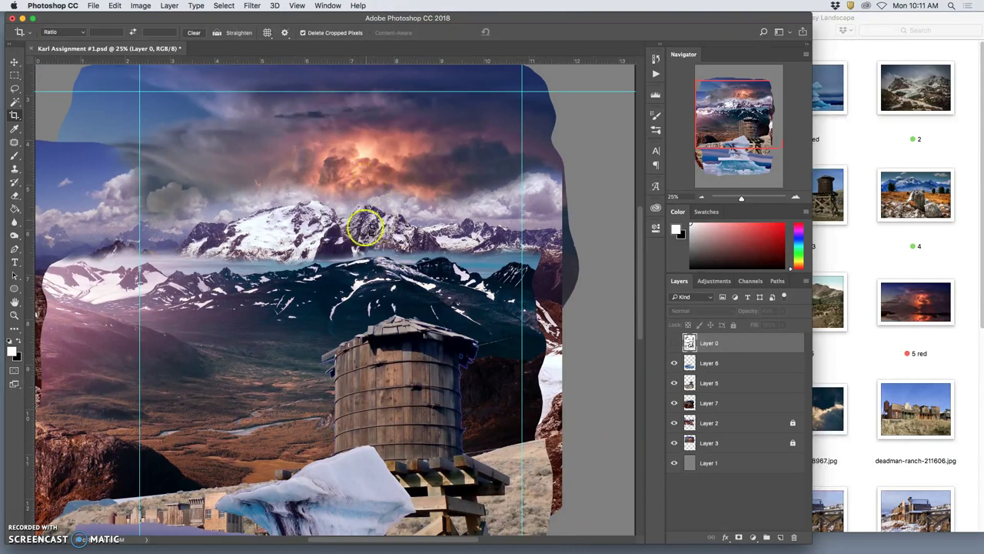
{"action": "scroll", "coordinate": [366, 242], "scroll_direction": "down", "scroll_amount": 3}
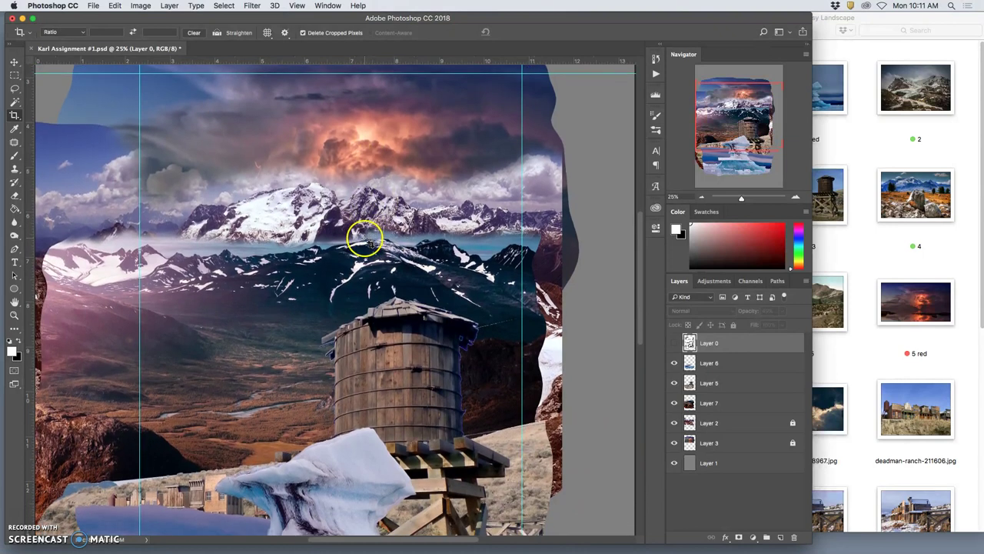
{"action": "scroll", "coordinate": [353, 384], "scroll_direction": "down", "scroll_amount": 5}
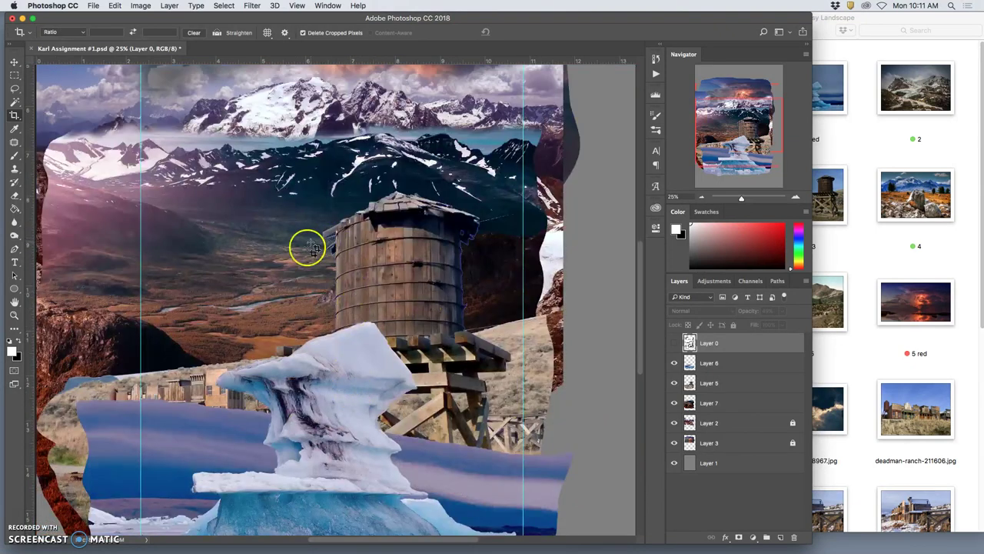
{"action": "scroll", "coordinate": [425, 392], "scroll_direction": "down", "scroll_amount": 10}
{"action": "scroll", "coordinate": [366, 296], "scroll_direction": "down", "scroll_amount": 3}
{"action": "scroll", "coordinate": [367, 300], "scroll_direction": "up", "scroll_amount": 10}
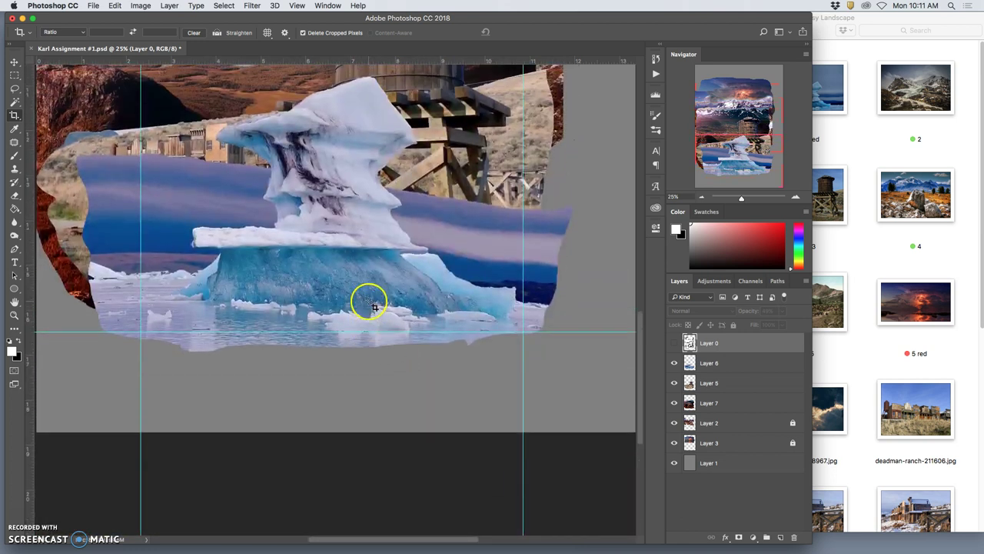
{"action": "scroll", "coordinate": [346, 277], "scroll_direction": "down", "scroll_amount": 1}
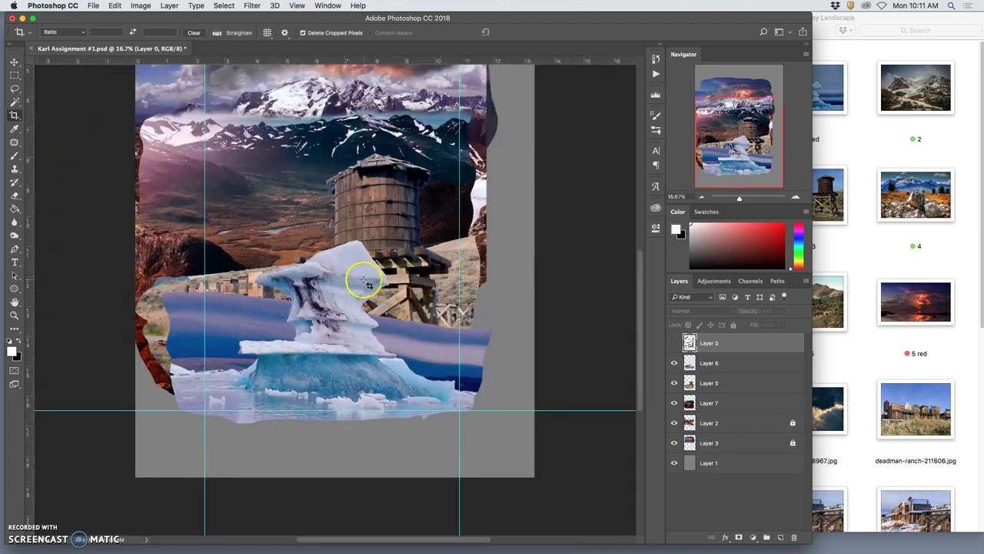
{"action": "scroll", "coordinate": [351, 281], "scroll_direction": "up", "scroll_amount": 2}
{"action": "scroll", "coordinate": [407, 235], "scroll_direction": "up", "scroll_amount": 3}
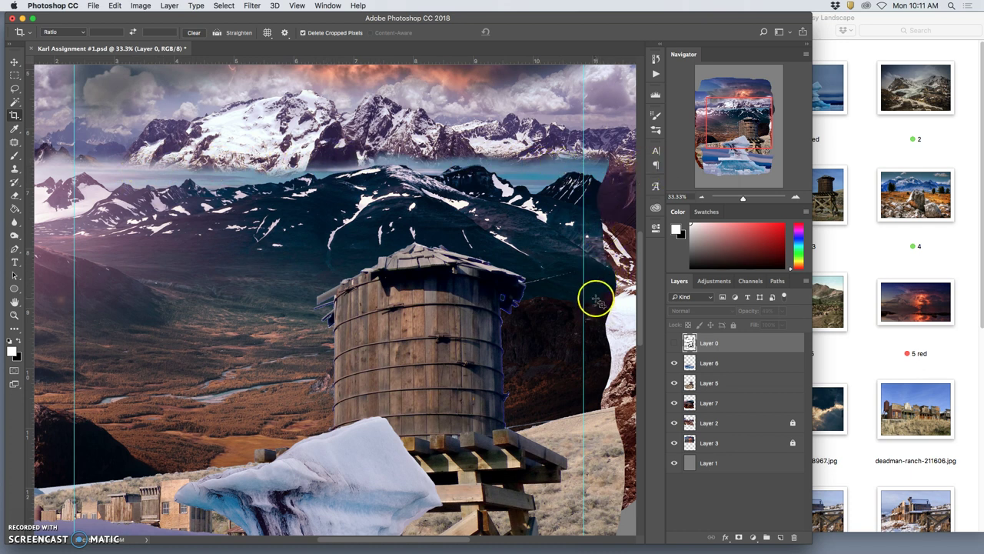
- Inspect the cut-out edges of the water tower and the seam between the two mountain ranges up close
{"action": "scroll", "coordinate": [518, 377], "scroll_direction": "down", "scroll_amount": 5}
{"action": "left_click_drag", "start_coordinate": [507, 186], "coordinate": [517, 255]}
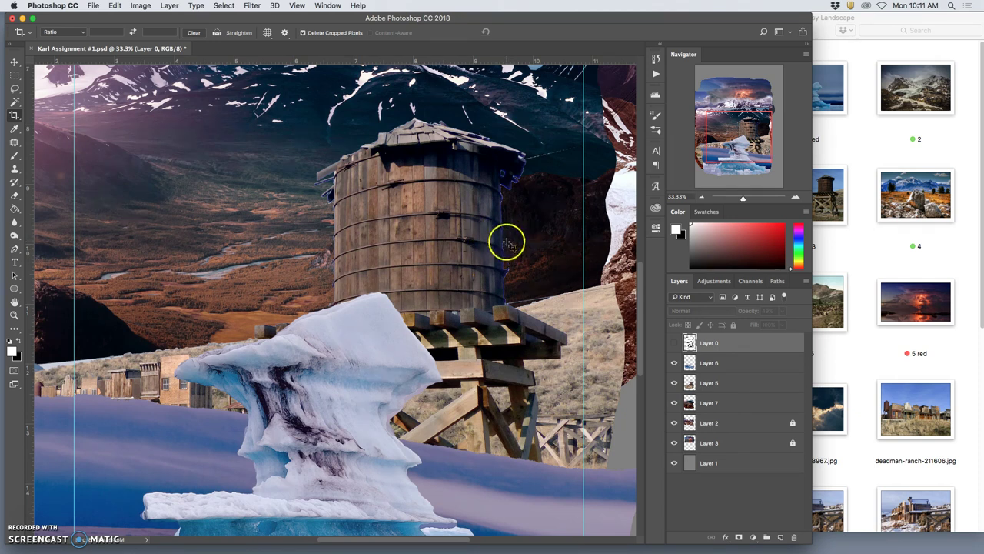
{"action": "scroll", "coordinate": [504, 235], "scroll_direction": "up", "scroll_amount": 5}
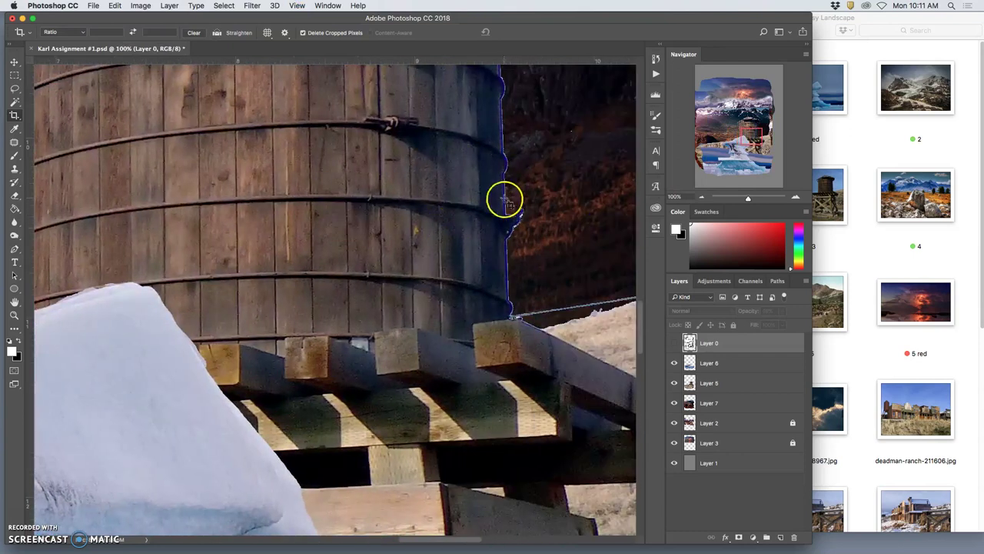
{"action": "scroll", "coordinate": [479, 233], "scroll_direction": "left", "scroll_amount": 5}
{"action": "scroll", "coordinate": [479, 233], "scroll_direction": "left", "scroll_amount": 3}
{"action": "scroll", "coordinate": [525, 222], "scroll_direction": "up", "scroll_amount": 10}
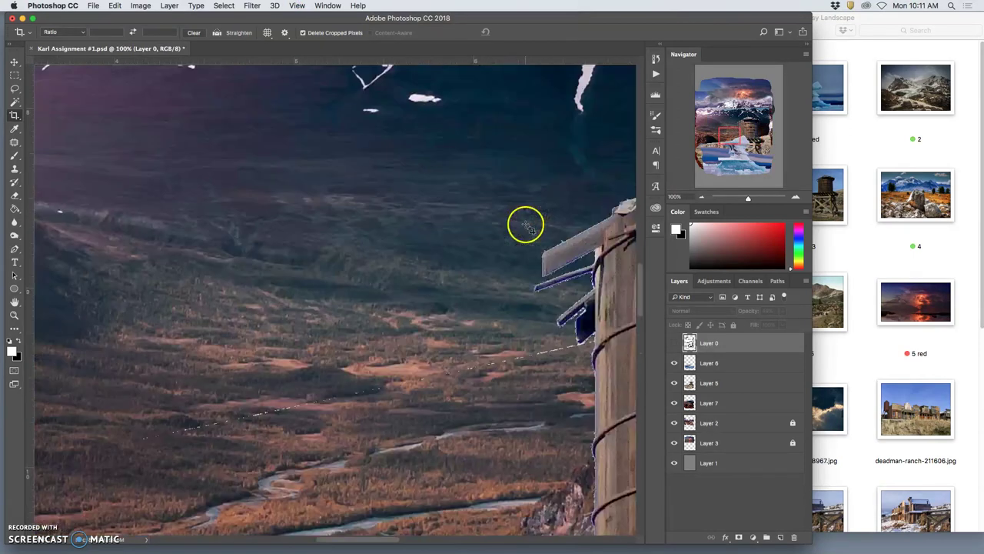
{"action": "scroll", "coordinate": [525, 225], "scroll_direction": "down", "scroll_amount": 5}
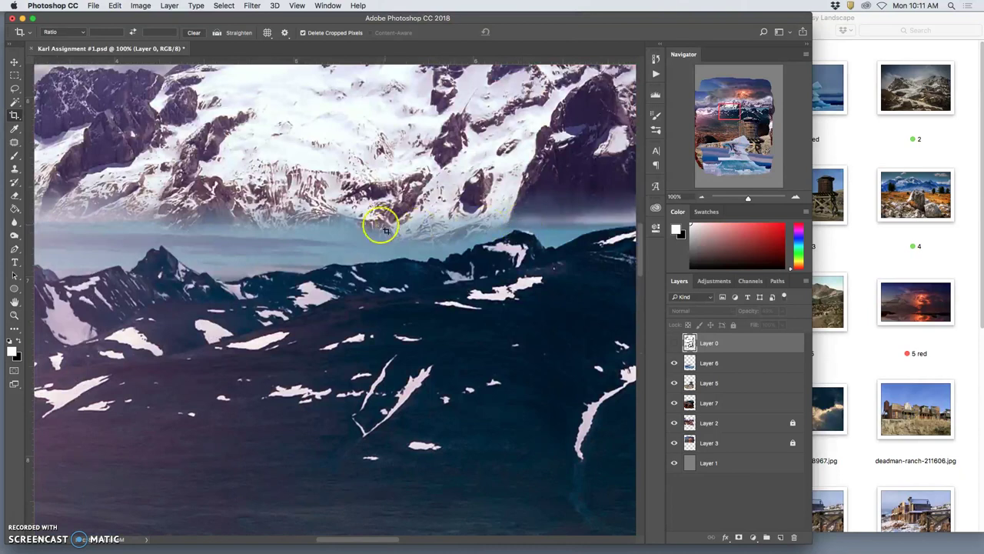
{"action": "scroll", "coordinate": [408, 220], "scroll_direction": "down", "scroll_amount": 5}
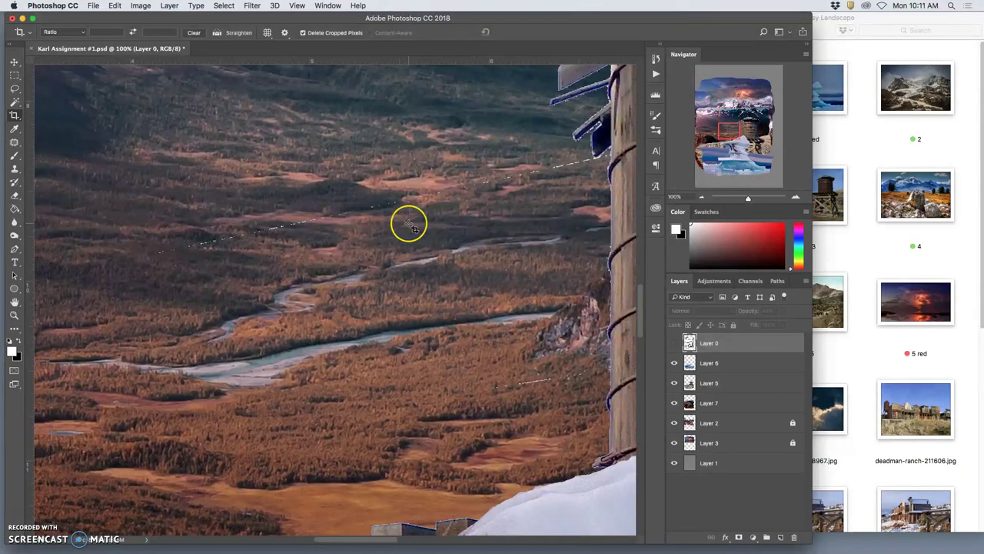
- Inspect the valley, the dark rock and the wooden town buildings for stray marks and rough edges
{"action": "scroll", "coordinate": [408, 224], "scroll_direction": "left", "scroll_amount": 5}
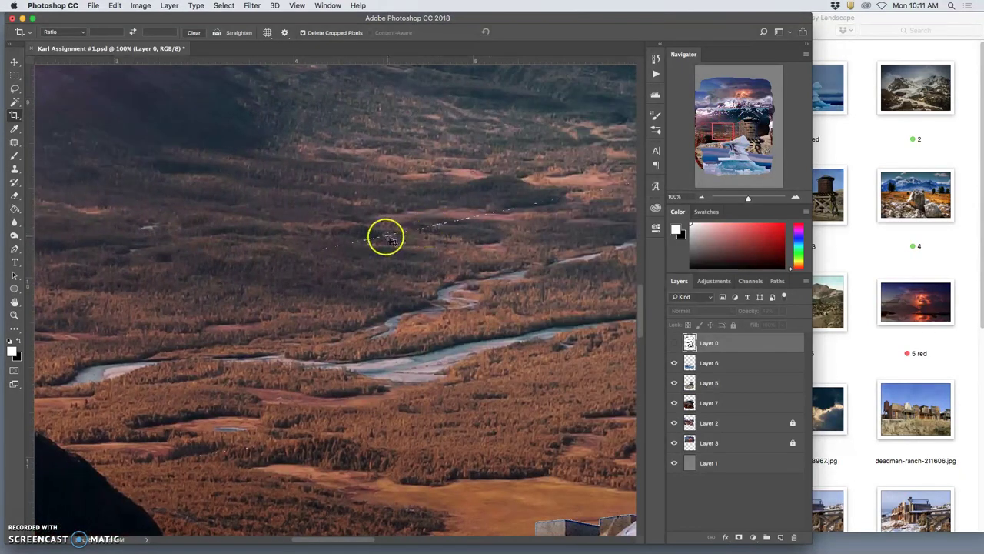
{"action": "scroll", "coordinate": [417, 233], "scroll_direction": "down", "scroll_amount": 2}
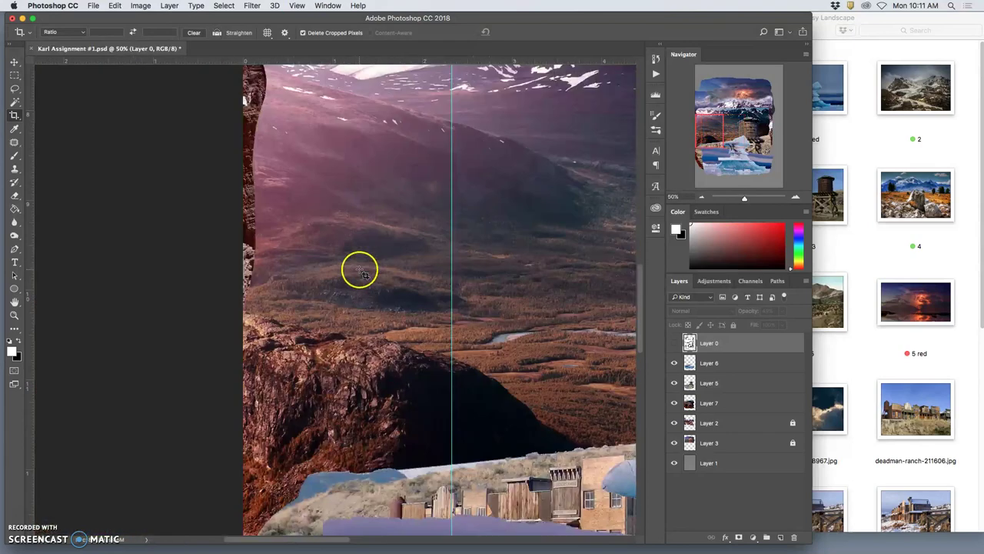
{"action": "scroll", "coordinate": [358, 270], "scroll_direction": "down", "scroll_amount": 3}
{"action": "scroll", "coordinate": [413, 274], "scroll_direction": "up", "scroll_amount": 2}
{"action": "scroll", "coordinate": [448, 326], "scroll_direction": "right", "scroll_amount": 10}
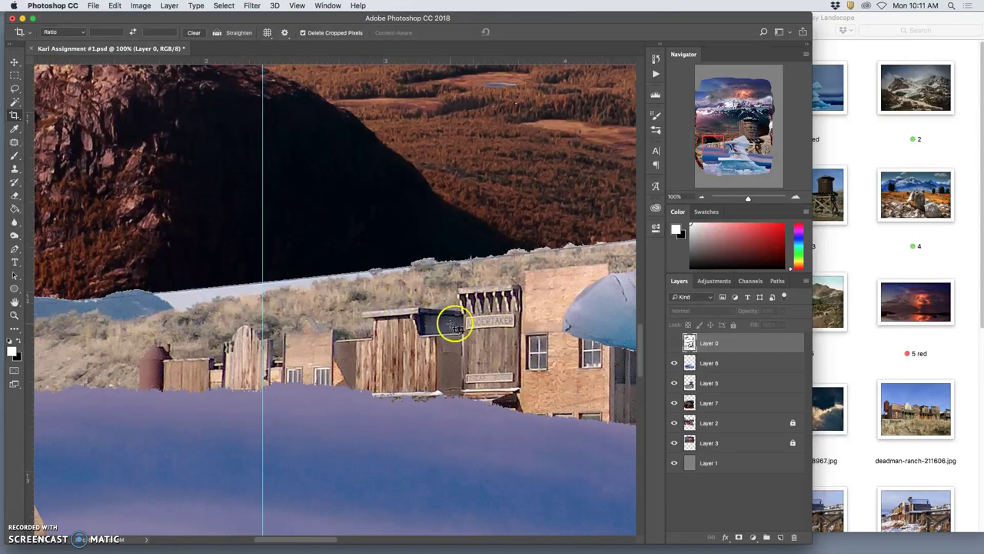
{"action": "scroll", "coordinate": [451, 324], "scroll_direction": "right", "scroll_amount": 5}
{"action": "scroll", "coordinate": [442, 327], "scroll_direction": "right", "scroll_amount": 1}
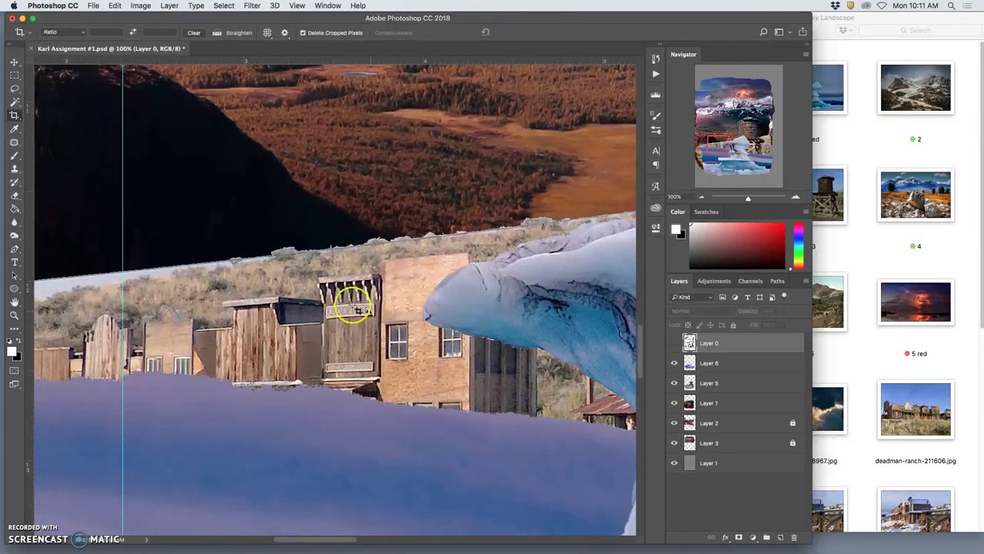
{"action": "key", "text": "super+minus"}
{"action": "key", "text": "super+minus"}
{"action": "key", "text": "super+minus"}
{"action": "key", "text": "super+minus"}
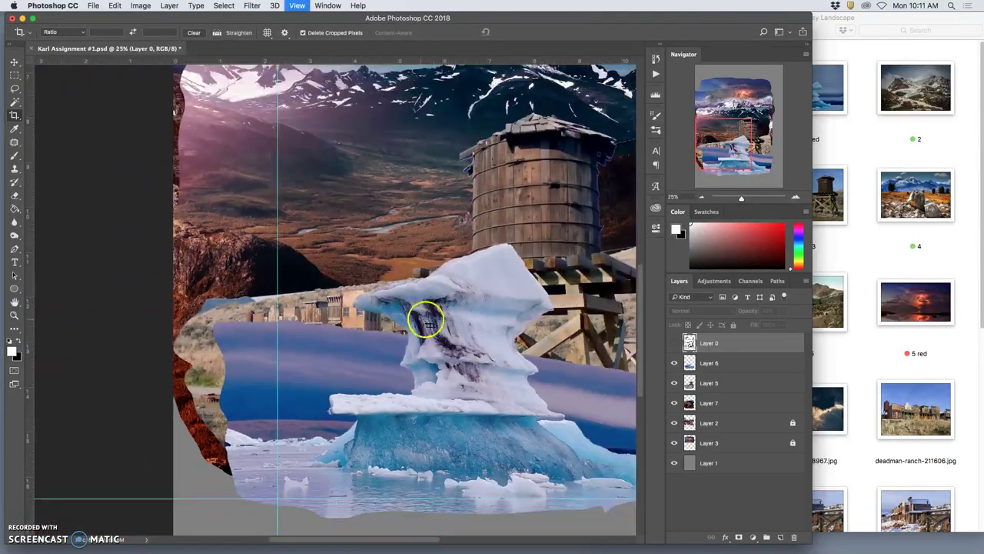
{"action": "key", "text": "super+minus"}
{"action": "scroll", "coordinate": [466, 318], "scroll_direction": "right", "scroll_amount": 3}
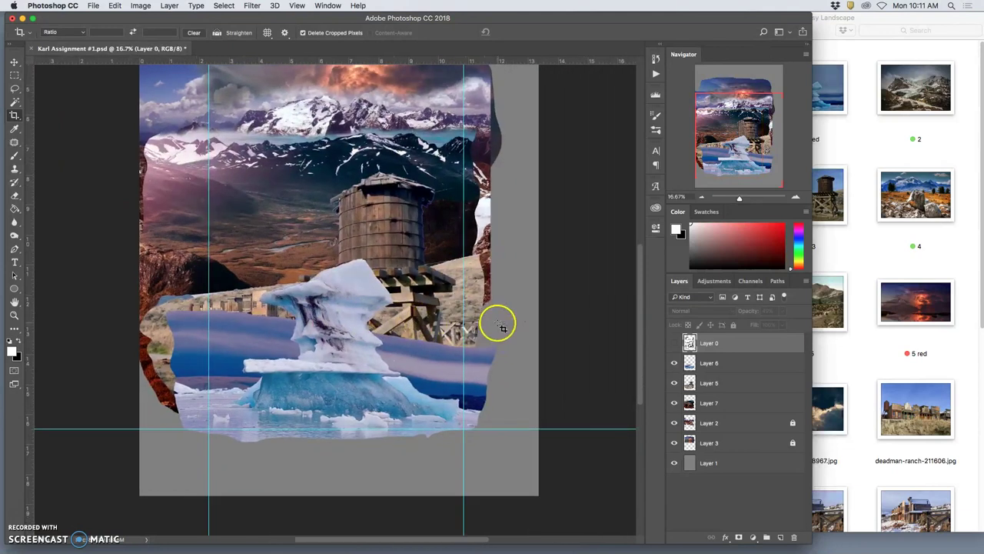
- Brighten the iceberg on Layer 6 with a Levels adjustment, setting the RGB midtone input to about 1.29
{"action": "left_click", "coordinate": [720, 364]}
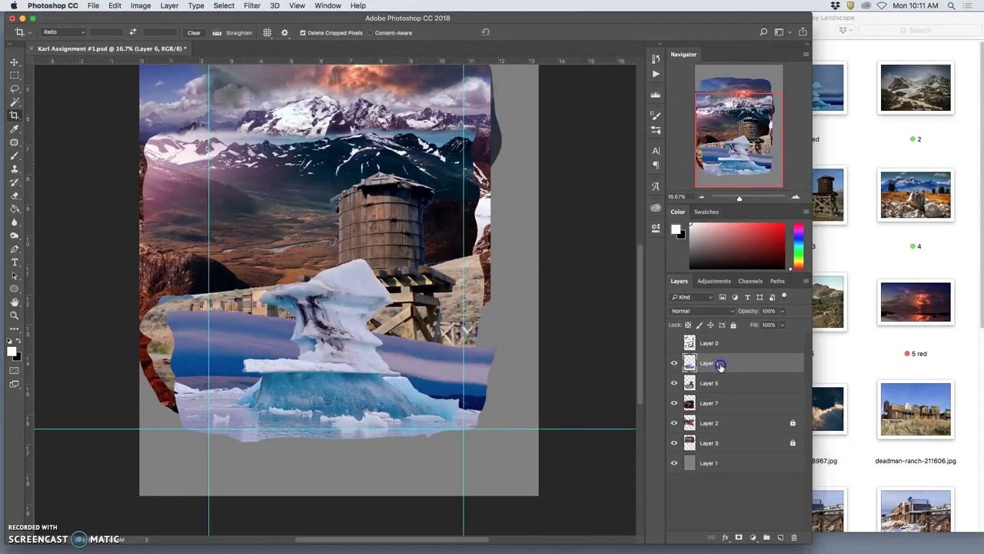
{"action": "left_click", "coordinate": [13, 61]}
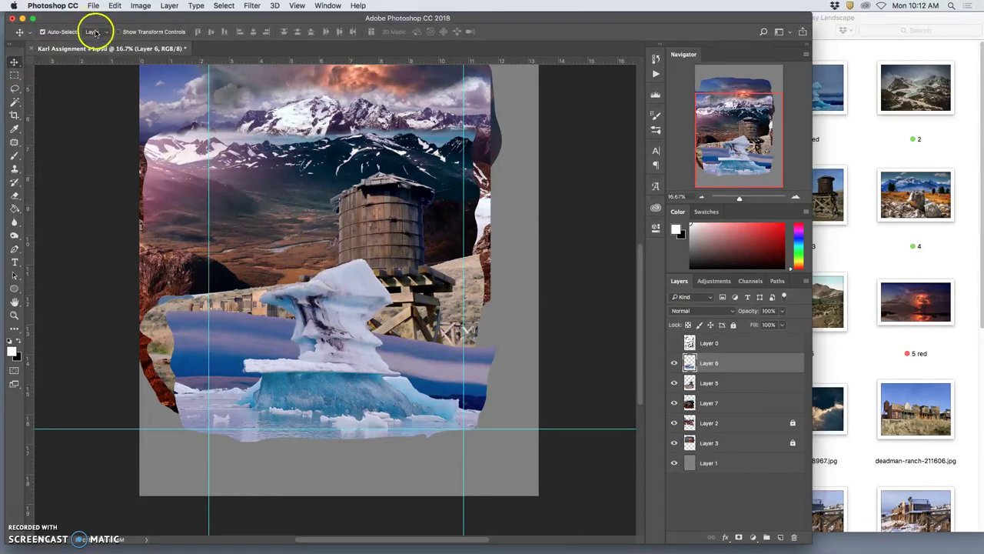
{"action": "mouse_move", "coordinate": [697, 350]}
{"action": "left_mouse_down"}
{"action": "mouse_move", "coordinate": [715, 340]}
{"action": "mouse_move", "coordinate": [700, 346]}
{"action": "left_mouse_up"}
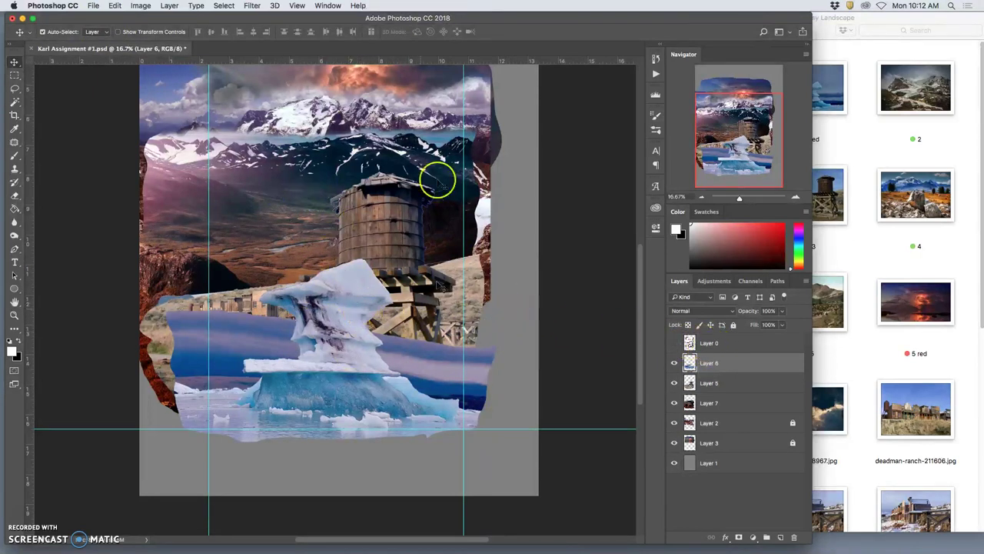
{"action": "left_click", "coordinate": [143, 6]}
{"action": "mouse_move", "coordinate": [177, 34]}
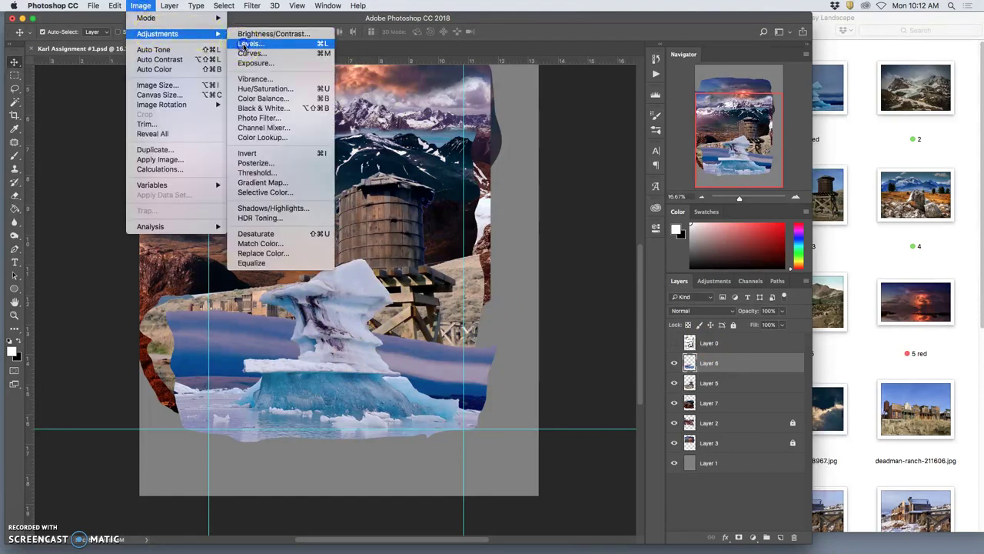
{"action": "left_click", "coordinate": [243, 44]}
{"action": "left_click_drag", "start_coordinate": [659, 271], "coordinate": [641, 270]}
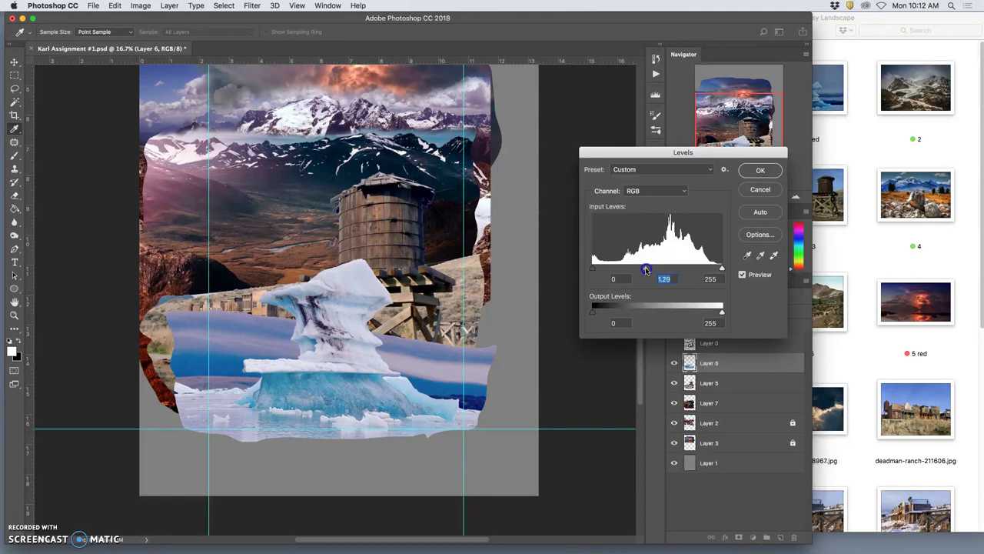
{"action": "left_click", "coordinate": [758, 170]}
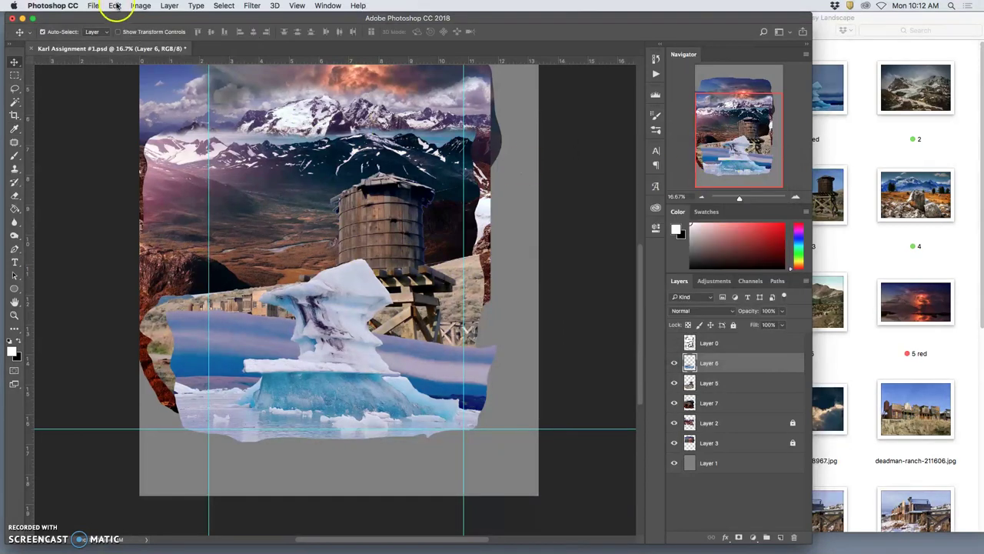
- Color-balance the iceberg layer with midtones at about +18, +10, -22 and shadows at about +19, +10, +4
{"action": "left_click", "coordinate": [140, 6]}
{"action": "mouse_move", "coordinate": [177, 33]}
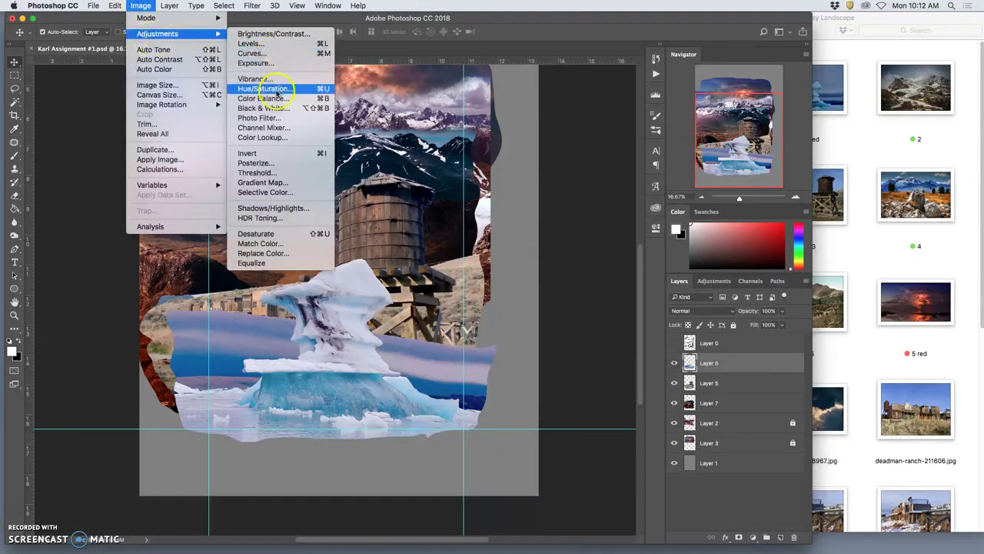
{"action": "left_click", "coordinate": [265, 98]}
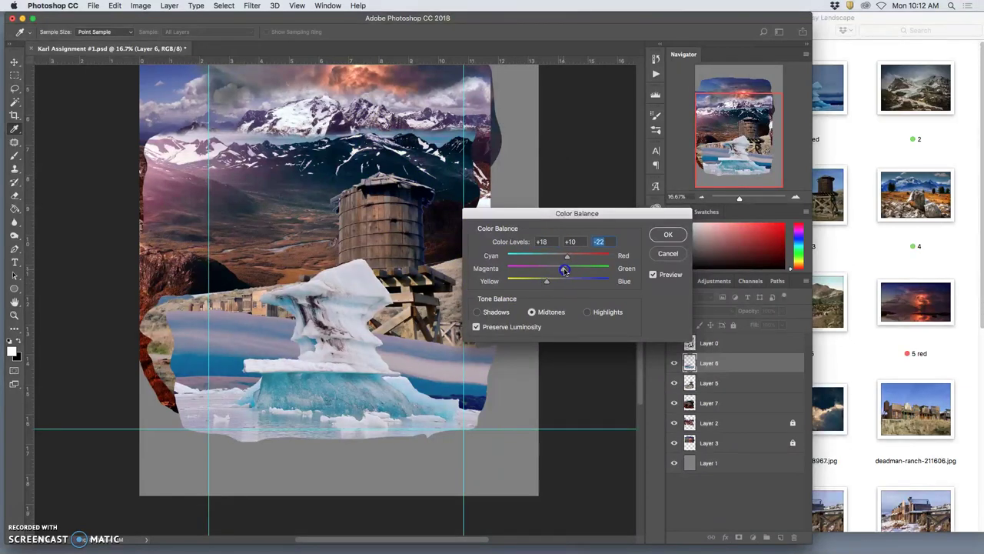
{"action": "left_click_drag", "start_coordinate": [564, 271], "coordinate": [562, 271]}
{"action": "left_click", "coordinate": [476, 311]}
{"action": "left_click_drag", "start_coordinate": [564, 285], "coordinate": [568, 283]}
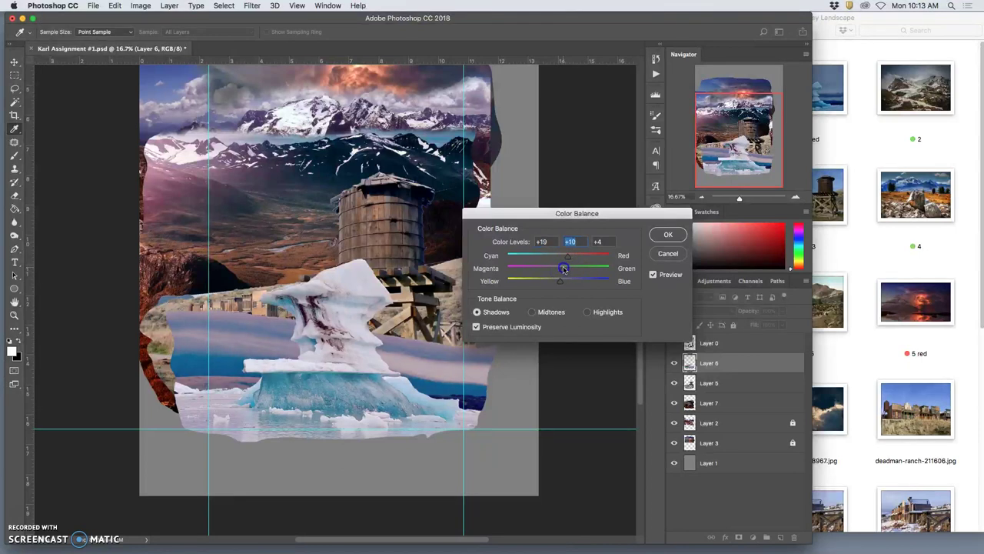
{"action": "left_click", "coordinate": [666, 234]}
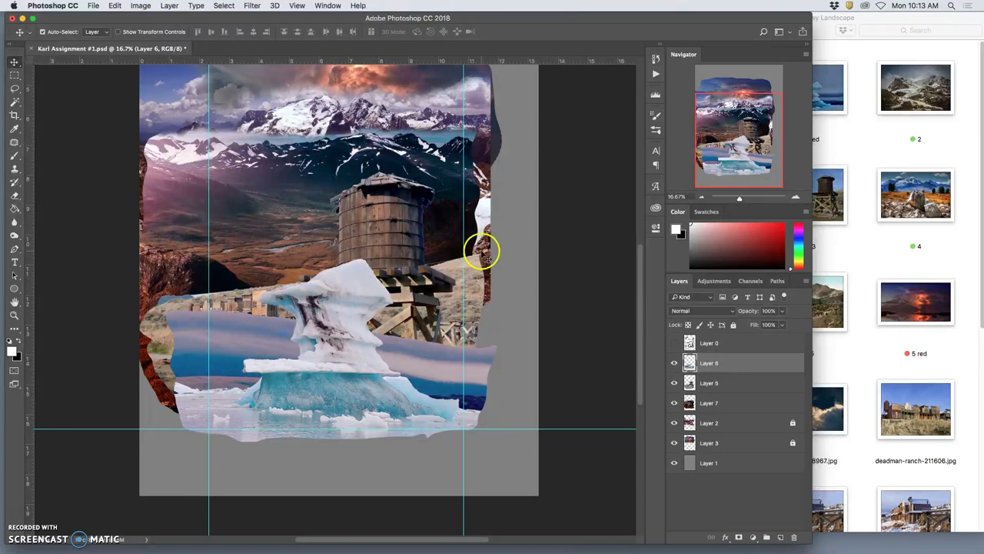
- Erase the iceberg photo's background over the wooden town buildings using a 348 px soft round eraser at 0% hardness
{"action": "left_click", "coordinate": [15, 194]}
{"action": "left_click", "coordinate": [177, 33]}
{"action": "left_click", "coordinate": [59, 34]}
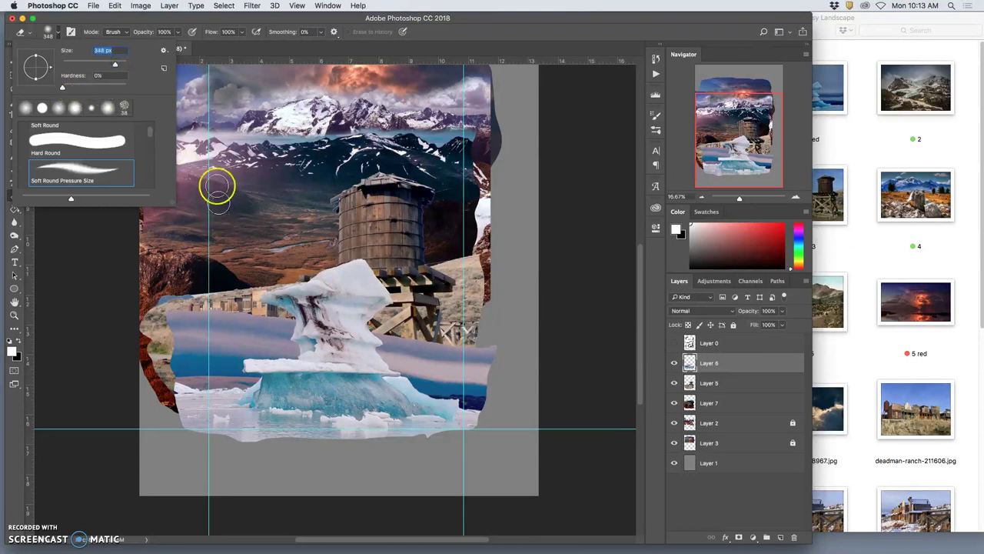
{"action": "left_click", "coordinate": [223, 276]}
{"action": "mouse_move", "coordinate": [206, 308]}
{"action": "left_mouse_down"}
{"action": "mouse_move", "coordinate": [269, 321]}
{"action": "mouse_move", "coordinate": [166, 333]}
{"action": "mouse_move", "coordinate": [232, 330]}
{"action": "mouse_move", "coordinate": [170, 348]}
{"action": "mouse_move", "coordinate": [195, 360]}
{"action": "left_mouse_up"}
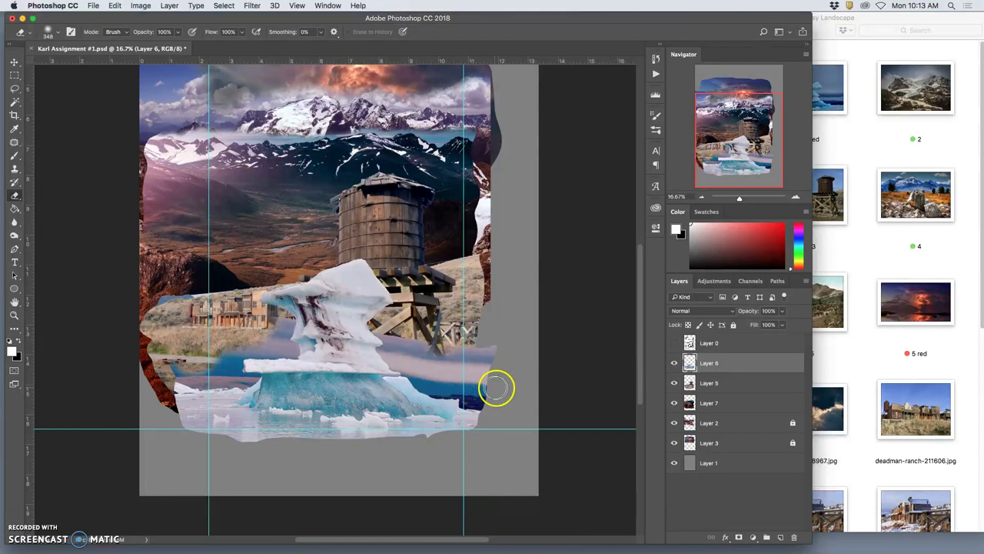
- Erase the remaining sky and blue background on both sides of the iceberg, uncovering the water tower's legs and the grass
{"action": "mouse_move", "coordinate": [352, 419]}
{"action": "left_mouse_down"}
{"action": "mouse_move", "coordinate": [495, 354]}
{"action": "mouse_move", "coordinate": [486, 337]}
{"action": "mouse_move", "coordinate": [452, 347]}
{"action": "left_mouse_up"}
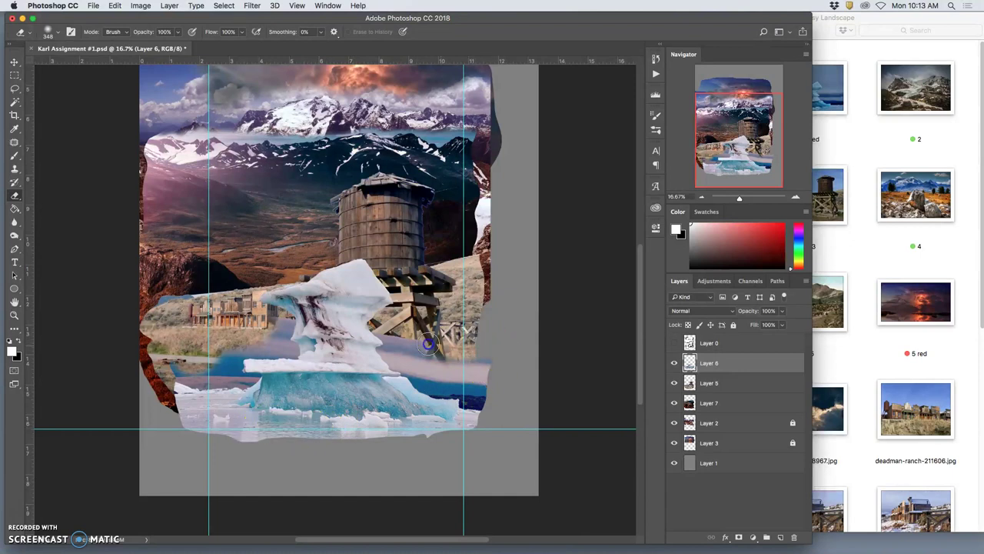
{"action": "mouse_move", "coordinate": [452, 385]}
{"action": "left_mouse_down"}
{"action": "mouse_move", "coordinate": [475, 298]}
{"action": "mouse_move", "coordinate": [426, 129]}
{"action": "mouse_move", "coordinate": [348, 122]}
{"action": "mouse_move", "coordinate": [362, 110]}
{"action": "mouse_move", "coordinate": [341, 115]}
{"action": "mouse_move", "coordinate": [498, 285]}
{"action": "mouse_move", "coordinate": [411, 403]}
{"action": "mouse_move", "coordinate": [471, 373]}
{"action": "mouse_move", "coordinate": [482, 353]}
{"action": "mouse_move", "coordinate": [417, 352]}
{"action": "mouse_move", "coordinate": [445, 365]}
{"action": "mouse_move", "coordinate": [494, 361]}
{"action": "mouse_move", "coordinate": [430, 367]}
{"action": "mouse_move", "coordinate": [479, 377]}
{"action": "mouse_move", "coordinate": [446, 376]}
{"action": "mouse_move", "coordinate": [399, 335]}
{"action": "left_mouse_up"}
{"action": "mouse_move", "coordinate": [254, 344]}
{"action": "left_mouse_down"}
{"action": "mouse_move", "coordinate": [276, 323]}
{"action": "mouse_move", "coordinate": [208, 364]}
{"action": "mouse_move", "coordinate": [168, 368]}
{"action": "left_mouse_up"}
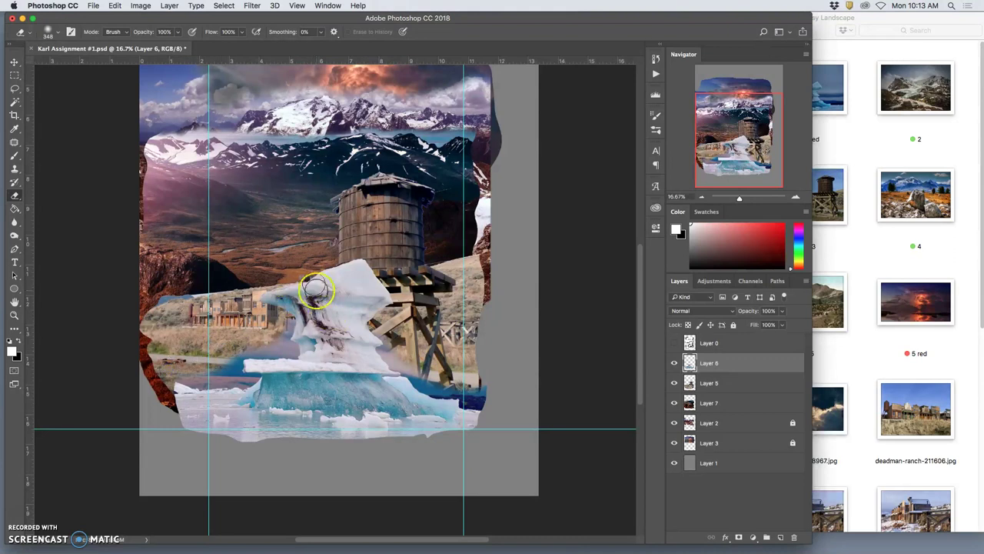
{"action": "mouse_move", "coordinate": [265, 299]}
{"action": "left_mouse_down"}
{"action": "mouse_move", "coordinate": [246, 315]}
{"action": "mouse_move", "coordinate": [257, 347]}
{"action": "mouse_move", "coordinate": [266, 334]}
{"action": "left_mouse_up"}
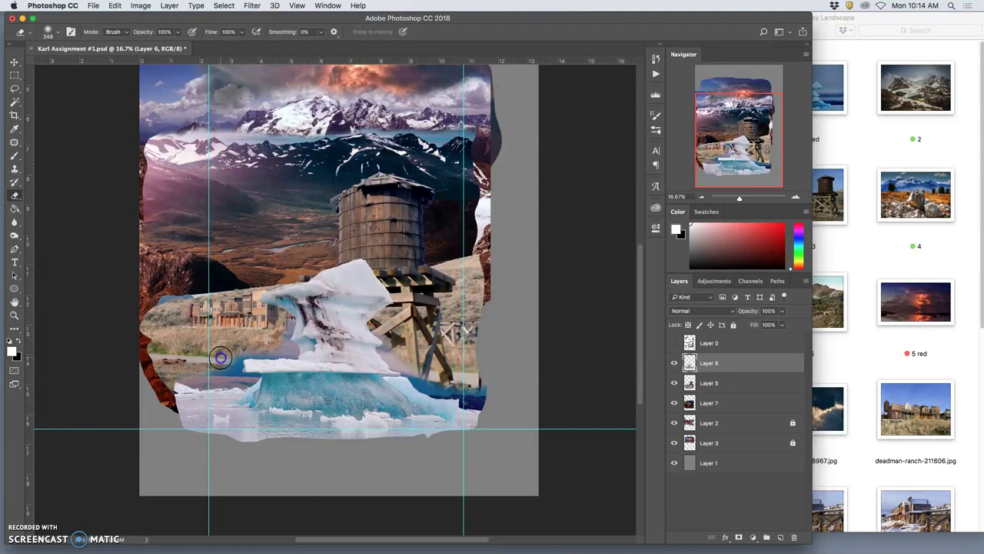
{"action": "mouse_move", "coordinate": [207, 361]}
{"action": "left_mouse_down"}
{"action": "mouse_move", "coordinate": [238, 357]}
{"action": "mouse_move", "coordinate": [273, 312]}
{"action": "mouse_move", "coordinate": [422, 337]}
{"action": "mouse_move", "coordinate": [404, 355]}
{"action": "left_mouse_up"}
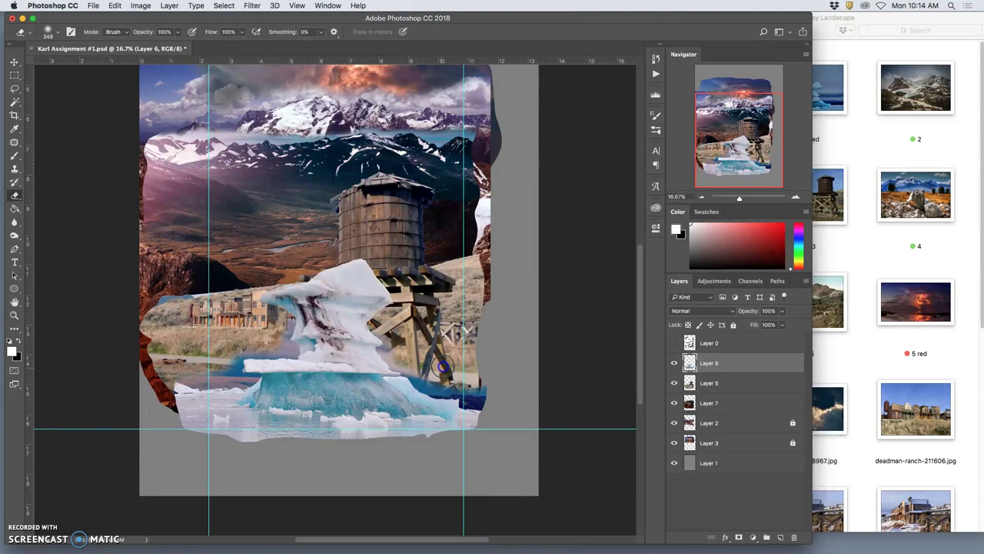
- Erase more of the leftover background haze close to the iceberg's outline on Layer 6
{"action": "scroll", "coordinate": [442, 352], "scroll_direction": "up", "scroll_amount": 3}
{"action": "mouse_move", "coordinate": [442, 352]}
{"action": "left_mouse_down"}
{"action": "mouse_move", "coordinate": [429, 334]}
{"action": "mouse_move", "coordinate": [412, 334]}
{"action": "mouse_move", "coordinate": [437, 340]}
{"action": "mouse_move", "coordinate": [144, 278]}
{"action": "left_mouse_up"}
{"action": "scroll", "coordinate": [438, 339], "scroll_direction": "down", "scroll_amount": 3}
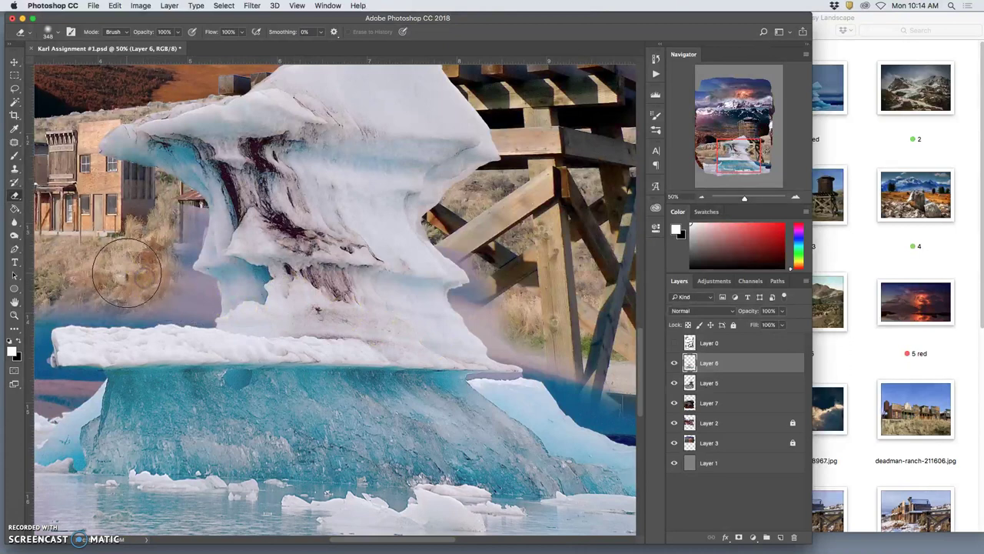
{"action": "key", "text": "super+minus"}
{"action": "key", "text": "super+minus"}
{"action": "left_click", "coordinate": [290, 287]}
{"action": "scroll", "coordinate": [290, 288], "scroll_direction": "up", "scroll_amount": 1}
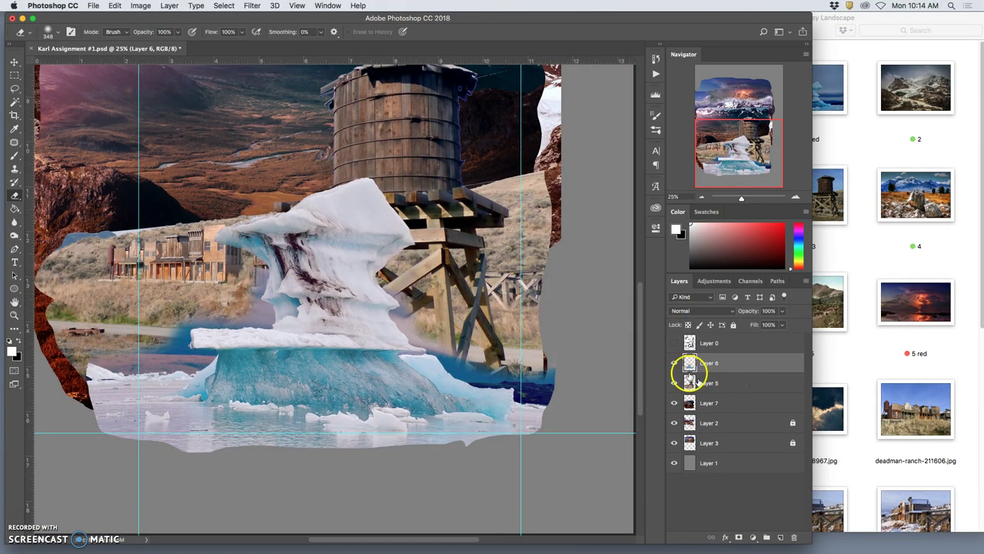
- Hide the iceberg on Layer 6 and soften the grassy hill's upper edge on Layer 5 on both sides of the water tower
{"action": "left_click", "coordinate": [674, 362]}
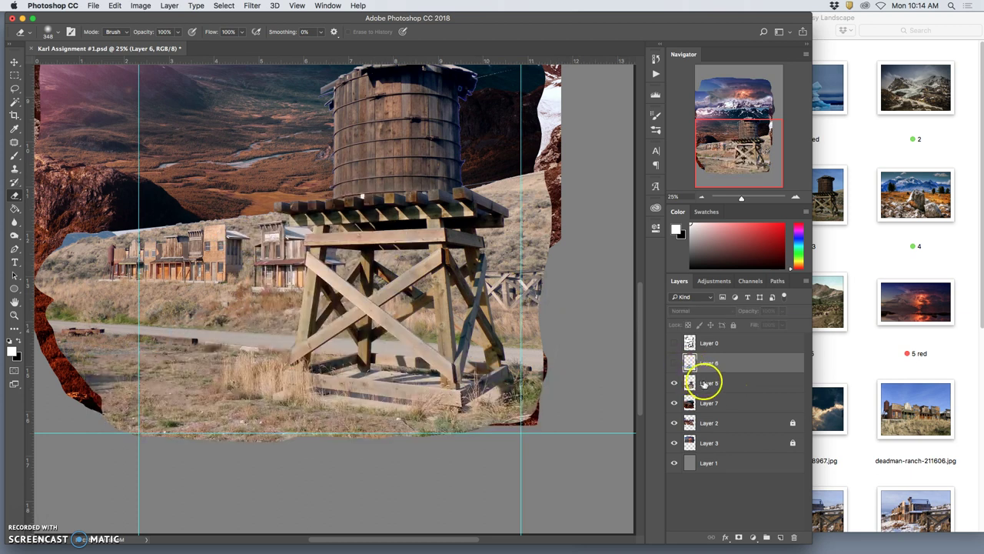
{"action": "left_click", "coordinate": [704, 382]}
{"action": "mouse_move", "coordinate": [313, 150]}
{"action": "left_mouse_down"}
{"action": "mouse_move", "coordinate": [296, 136]}
{"action": "mouse_move", "coordinate": [193, 147]}
{"action": "mouse_move", "coordinate": [217, 173]}
{"action": "mouse_move", "coordinate": [147, 211]}
{"action": "mouse_move", "coordinate": [245, 187]}
{"action": "left_mouse_up"}
{"action": "mouse_move", "coordinate": [523, 149]}
{"action": "left_mouse_down"}
{"action": "mouse_move", "coordinate": [512, 161]}
{"action": "mouse_move", "coordinate": [521, 164]}
{"action": "mouse_move", "coordinate": [492, 165]}
{"action": "mouse_move", "coordinate": [543, 166]}
{"action": "left_mouse_up"}
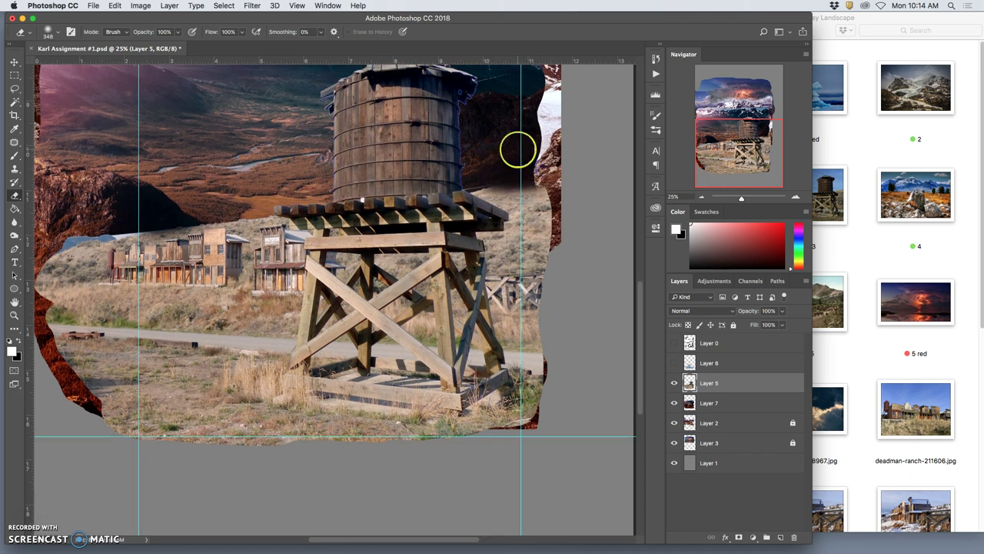
- Erase leftover traces on Layer 5 over the dark slope beside the tower roof and over the dark rock above the town
{"action": "scroll", "coordinate": [516, 150], "scroll_direction": "up", "scroll_amount": 5}
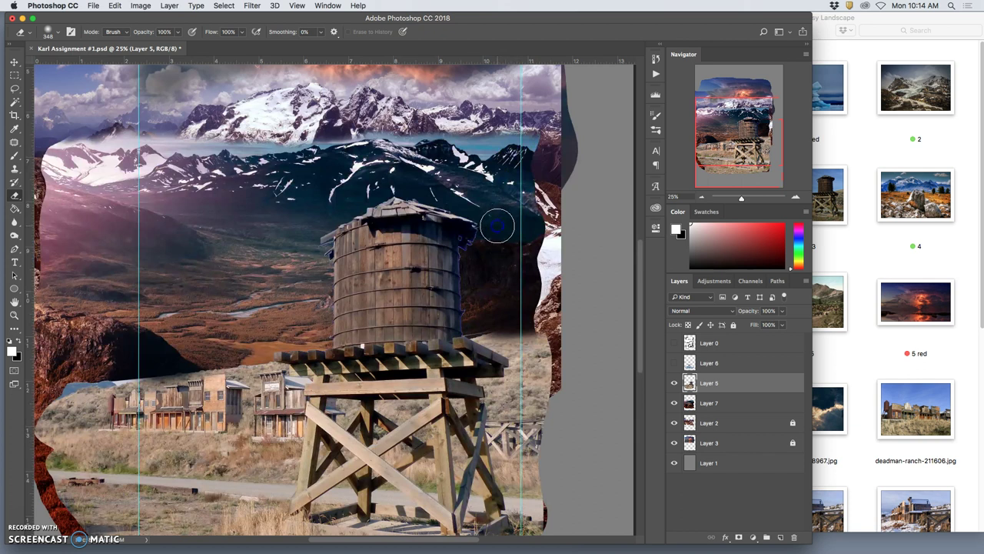
{"action": "left_click_drag", "start_coordinate": [497, 227], "coordinate": [518, 228]}
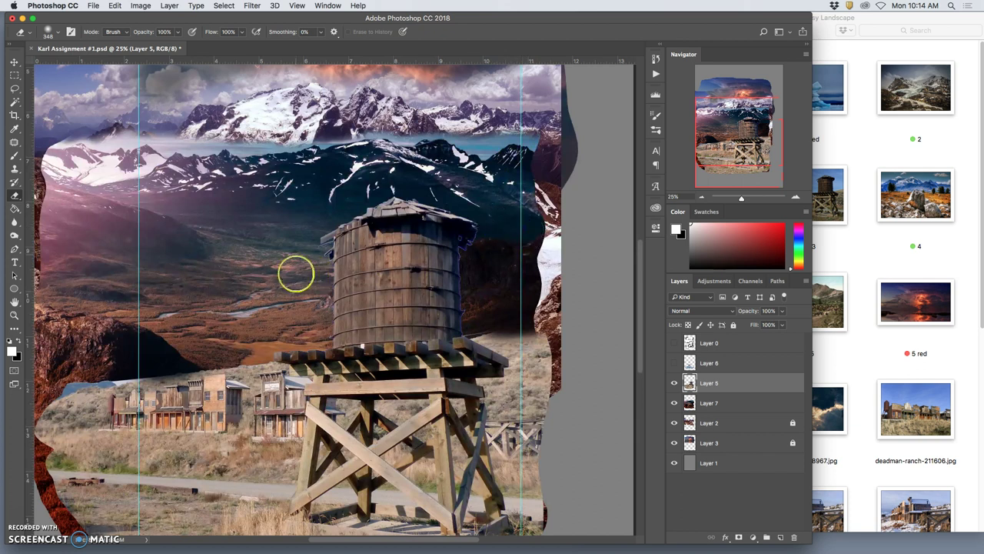
{"action": "left_click", "coordinate": [161, 344]}
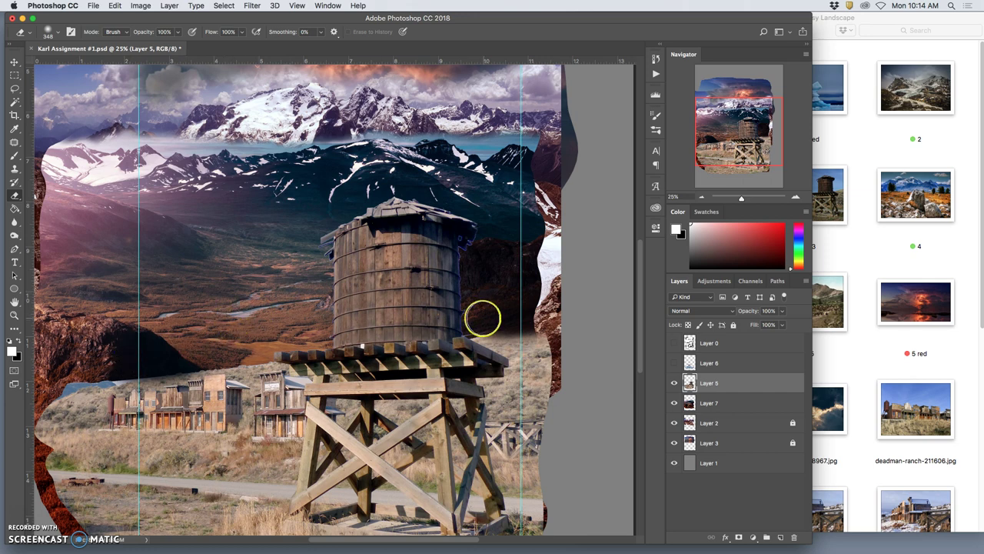
- Try to erase the stray pixels along the water tower's edge on Layer 5, and undo the erasing
{"action": "scroll", "coordinate": [519, 302], "scroll_direction": "up", "scroll_amount": 10}
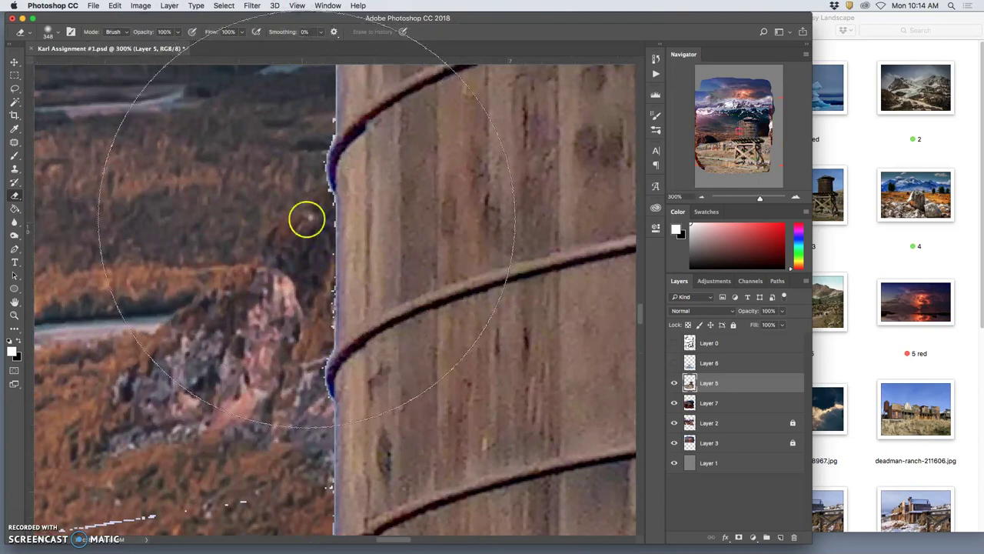
{"action": "mouse_move", "coordinate": [239, 275]}
{"action": "left_mouse_down"}
{"action": "mouse_move", "coordinate": [322, 274]}
{"action": "mouse_move", "coordinate": [300, 274]}
{"action": "mouse_move", "coordinate": [357, 286]}
{"action": "left_mouse_up"}
{"action": "key", "text": "super+alt+z"}
{"action": "key", "text": "super+alt+z"}
{"action": "key", "text": "super+alt+z"}
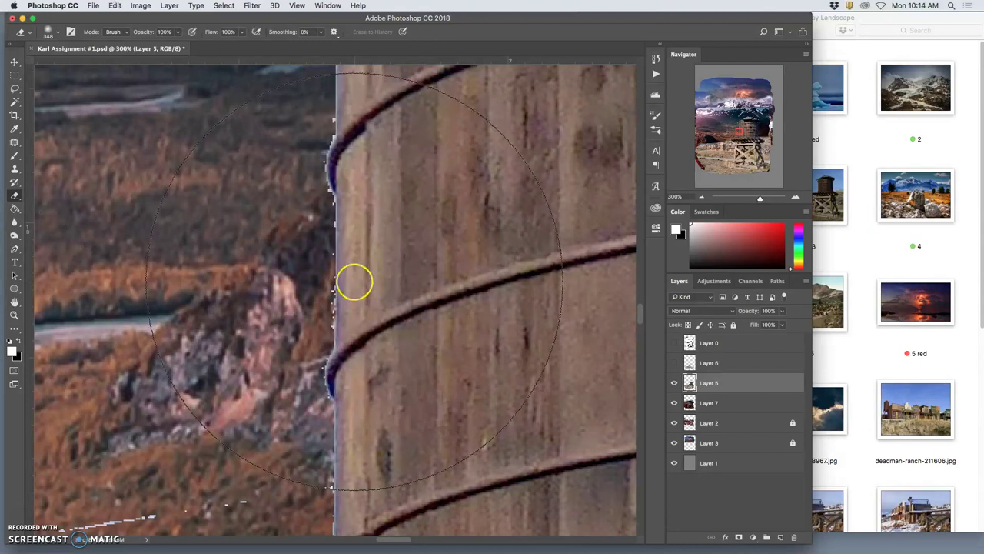
{"action": "key", "text": "super+minus"}
{"action": "key", "text": "super+minus"}
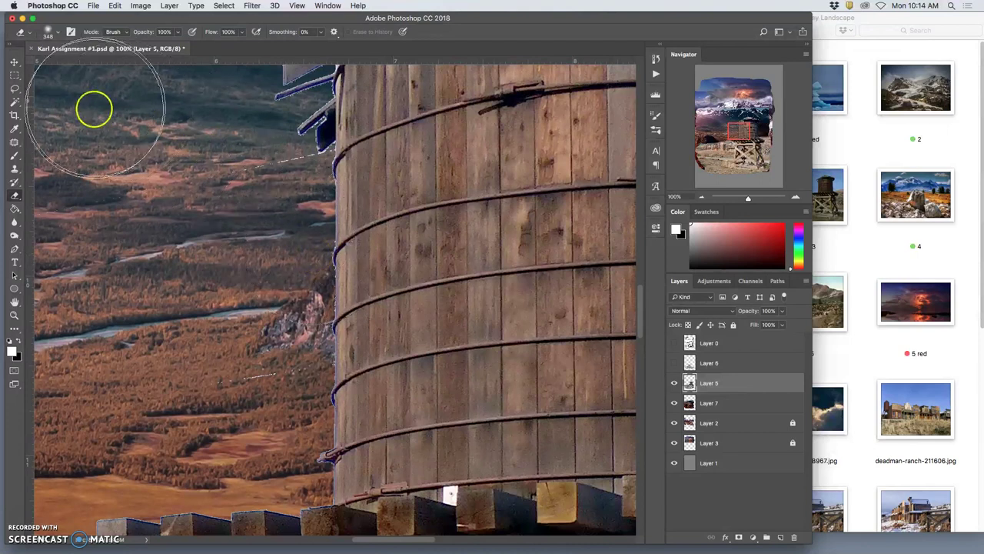
- Select the transparent area surrounding the water tower and town on Layer 5 using the Magic Wand with tolerance 32
{"action": "left_click", "coordinate": [14, 102]}
{"action": "key", "text": "super+minus"}
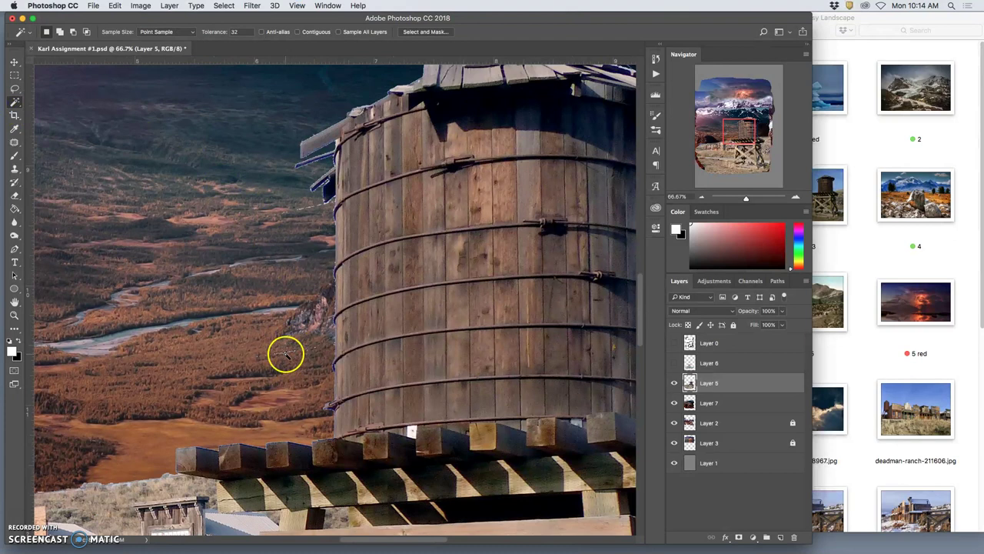
{"action": "left_click", "coordinate": [297, 210]}
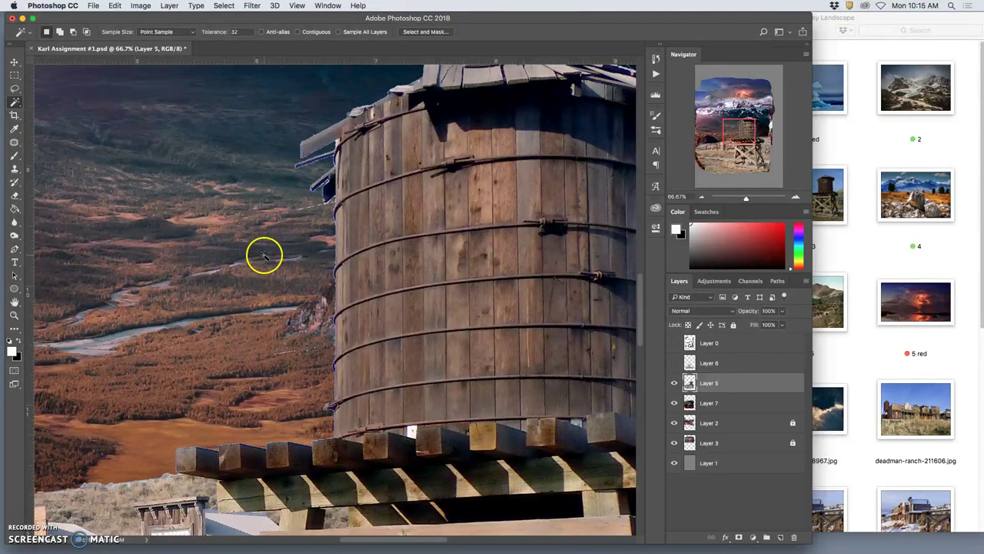
{"action": "left_click", "coordinate": [265, 250]}
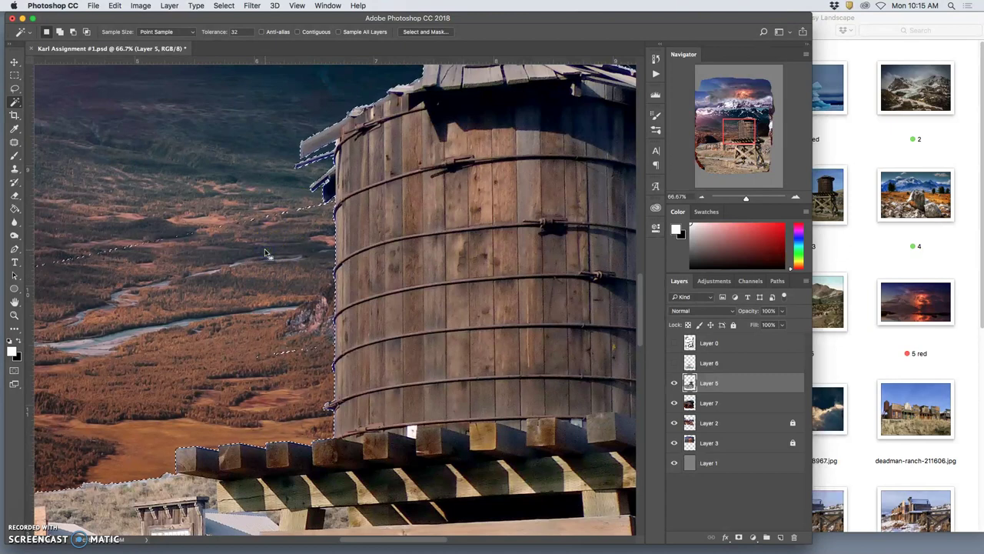
{"action": "scroll", "coordinate": [269, 258], "scroll_direction": "right", "scroll_amount": 2}
{"action": "scroll", "coordinate": [273, 262], "scroll_direction": "right", "scroll_amount": 5}
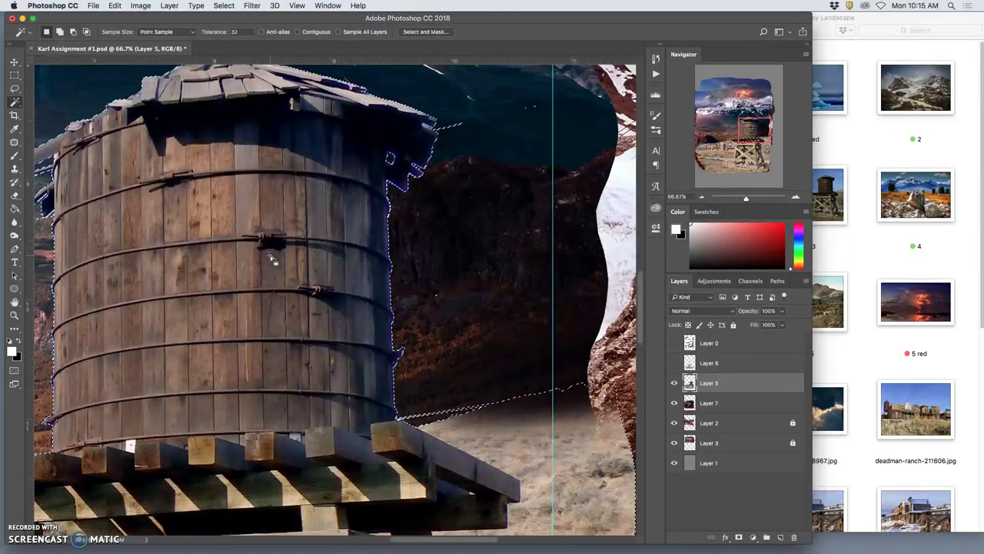
{"action": "scroll", "coordinate": [273, 261], "scroll_direction": "left", "scroll_amount": 5}
{"action": "scroll", "coordinate": [273, 258], "scroll_direction": "down", "scroll_amount": 3}
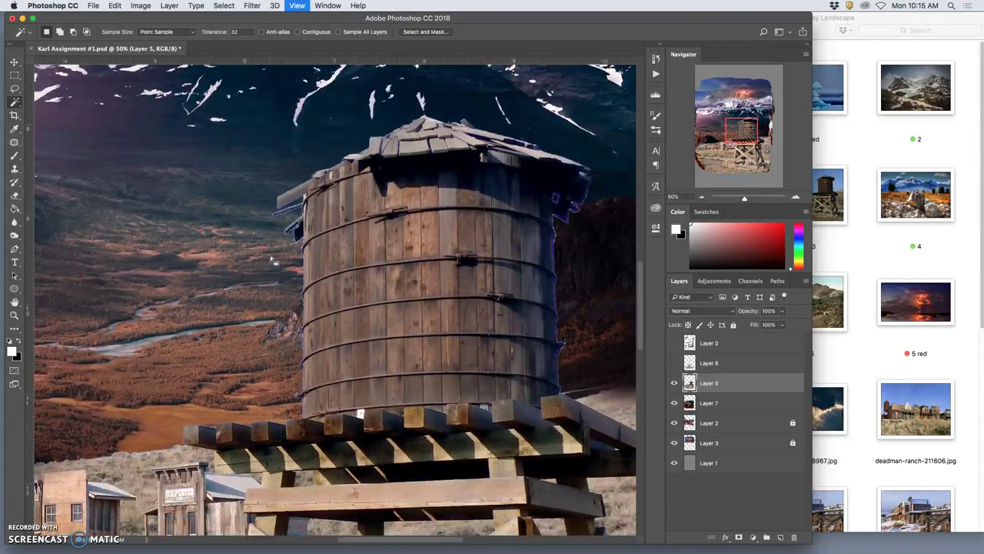
{"action": "scroll", "coordinate": [275, 248], "scroll_direction": "down", "scroll_amount": 1}
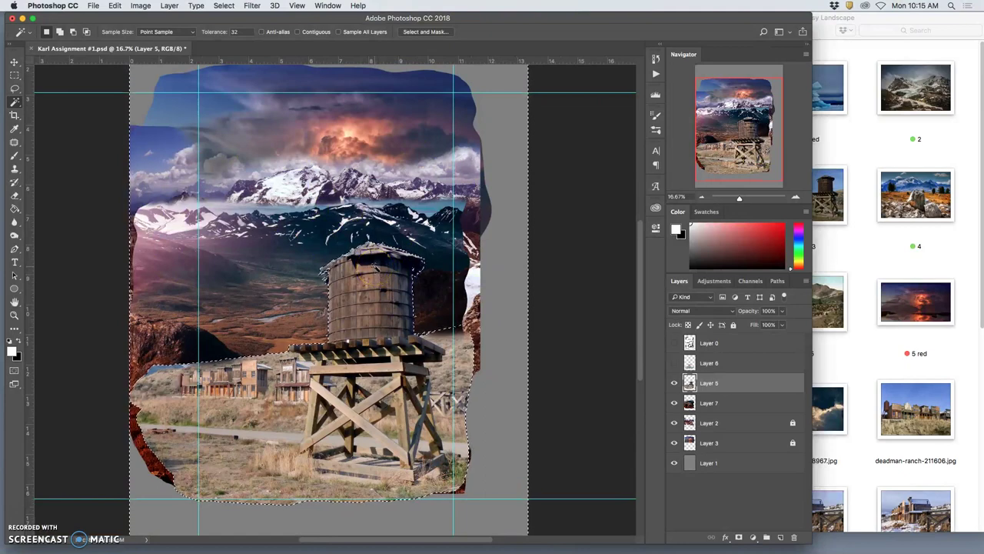
- Refine the selection along the water tower's edge with Select and Mask, using radius 10 px, feather 4.0 px and shift edge +26%
{"action": "key", "text": "super+plus"}
{"action": "key", "text": "super+plus"}
{"action": "key", "text": "super+plus"}
{"action": "key", "text": "super+plus"}
{"action": "key", "text": "super+plus"}
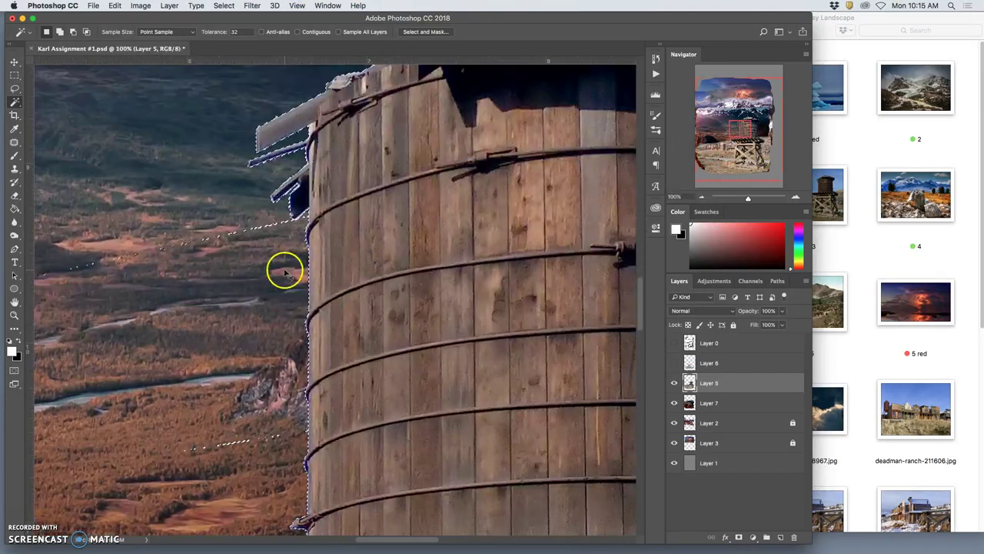
{"action": "key", "text": "super+plus"}
{"action": "key", "text": "super+plus"}
{"action": "key", "text": "super+plus"}
{"action": "key", "text": "super+plus"}
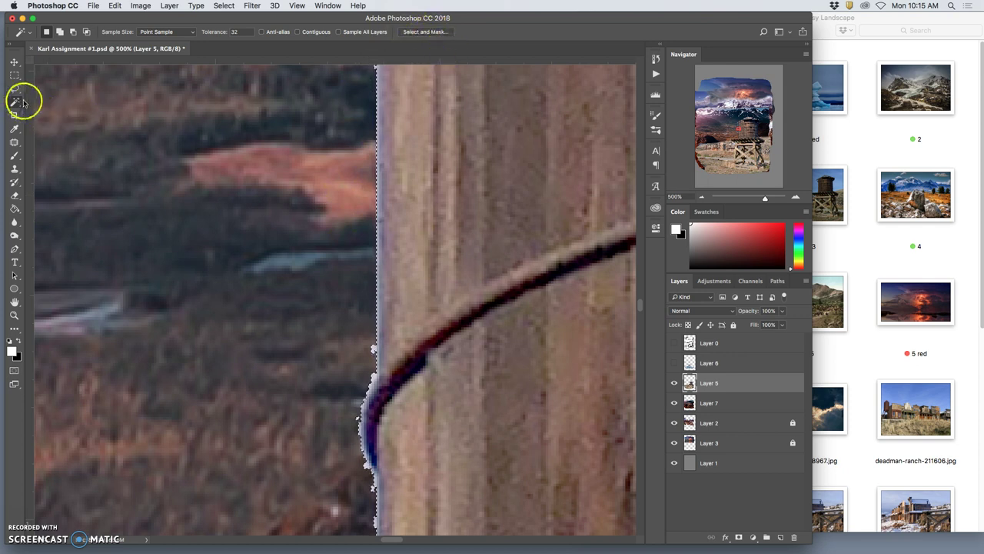
{"action": "left_click", "coordinate": [419, 32]}
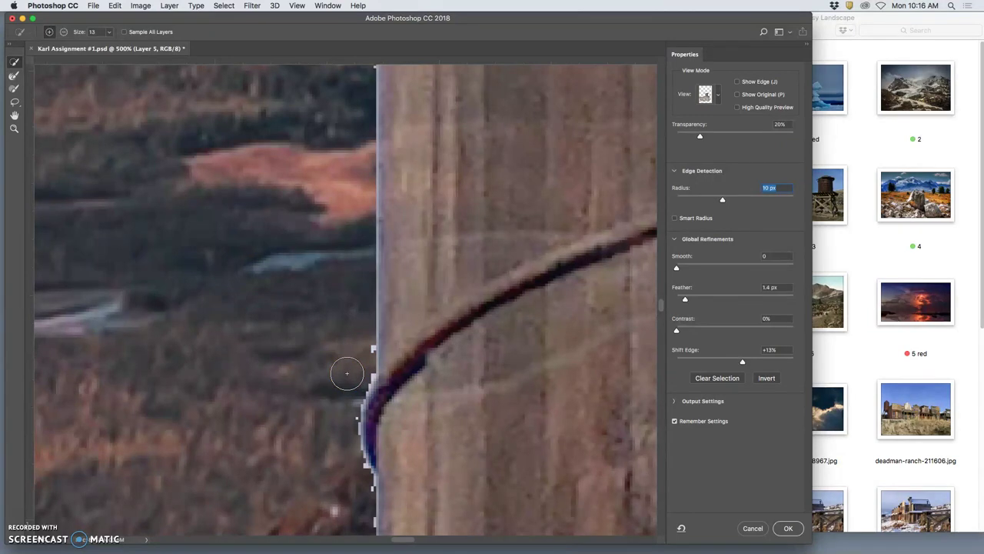
{"action": "scroll", "coordinate": [346, 367], "scroll_direction": "up", "scroll_amount": 5}
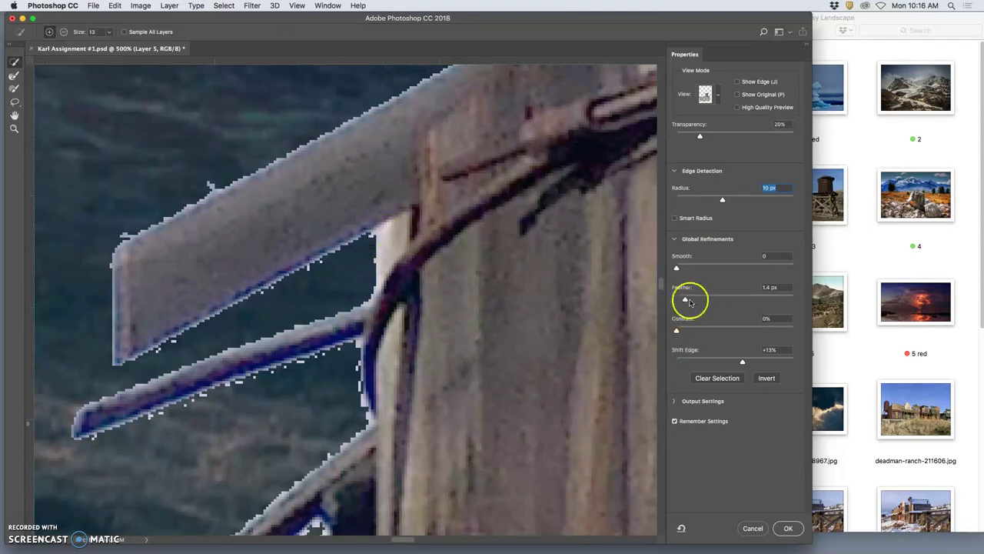
{"action": "left_click_drag", "start_coordinate": [687, 299], "coordinate": [685, 300]}
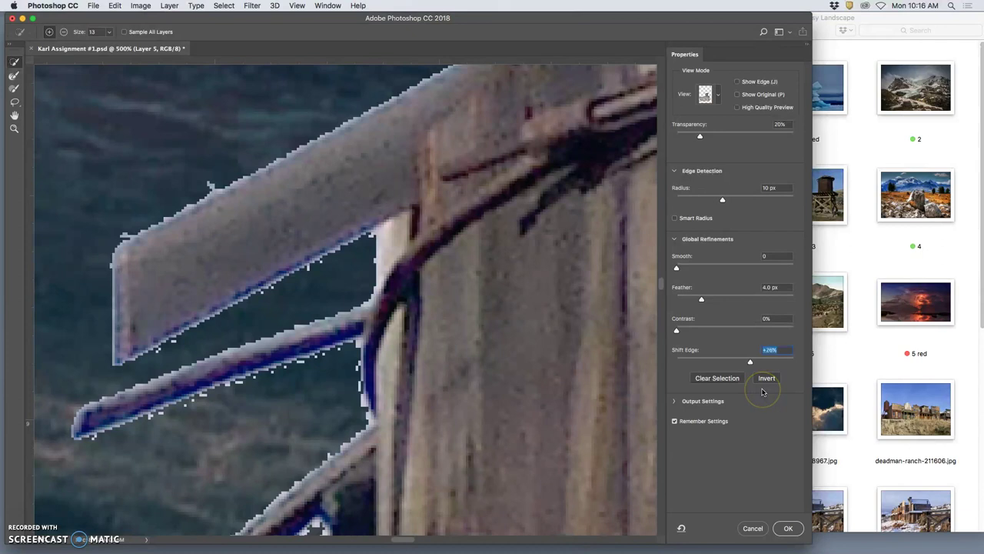
{"action": "left_click", "coordinate": [788, 528]}
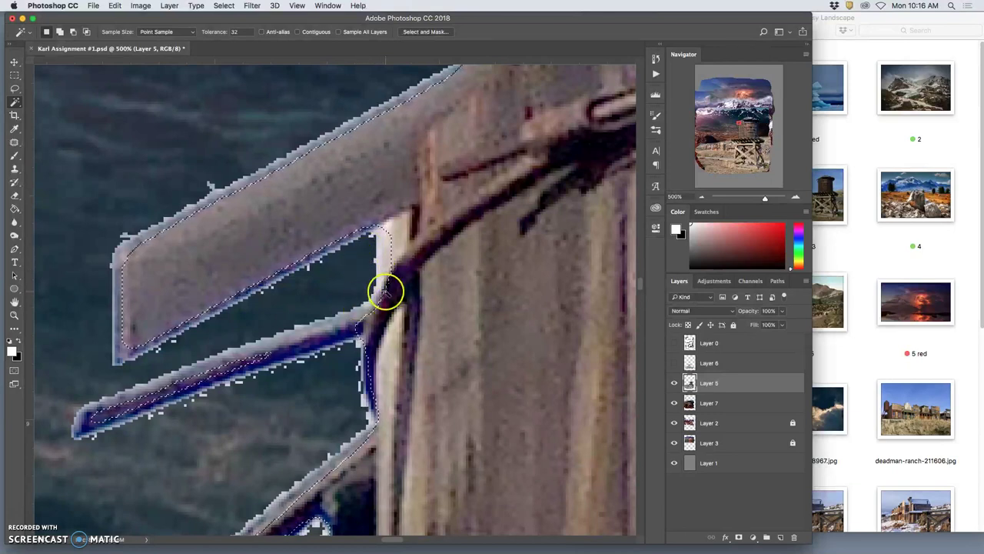
- Delete the pale and blue fringe pixels within the refined selection around the water tower and its roof boards on Layer 5
{"action": "scroll", "coordinate": [355, 390], "scroll_direction": "right", "scroll_amount": 1}
{"action": "scroll", "coordinate": [356, 391], "scroll_direction": "down", "scroll_amount": 5}
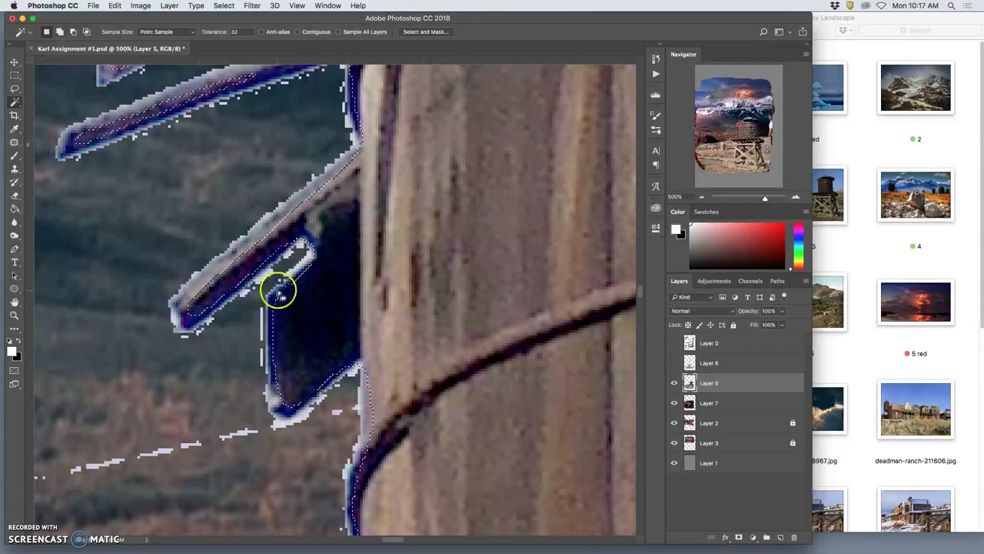
{"action": "key", "text": "Delete"}
{"action": "left_click", "coordinate": [329, 281]}
{"action": "scroll", "coordinate": [339, 286], "scroll_direction": "up", "scroll_amount": 1}
{"action": "scroll", "coordinate": [340, 284], "scroll_direction": "up", "scroll_amount": 3}
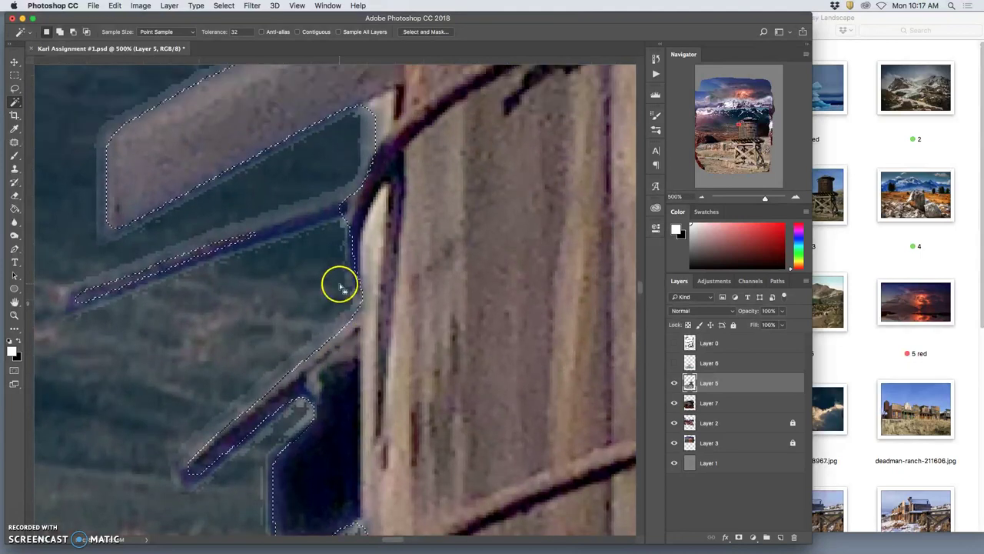
- Examine the trimmed cut-out edge around the tower's roof, shaded side, deck beams and sunlit side
{"action": "scroll", "coordinate": [369, 173], "scroll_direction": "up", "scroll_amount": 2}
{"action": "scroll", "coordinate": [381, 180], "scroll_direction": "up", "scroll_amount": 8}
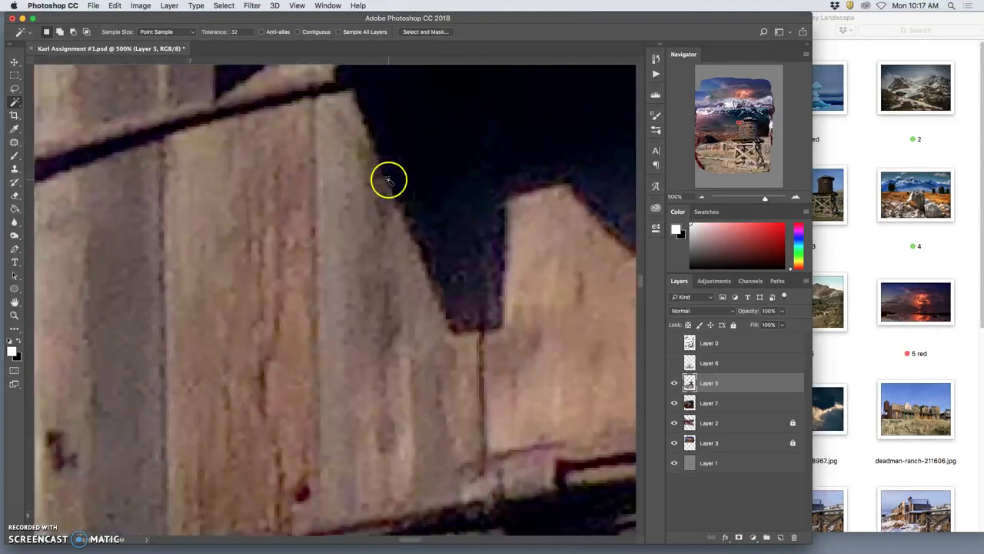
{"action": "scroll", "coordinate": [387, 179], "scroll_direction": "right", "scroll_amount": 10}
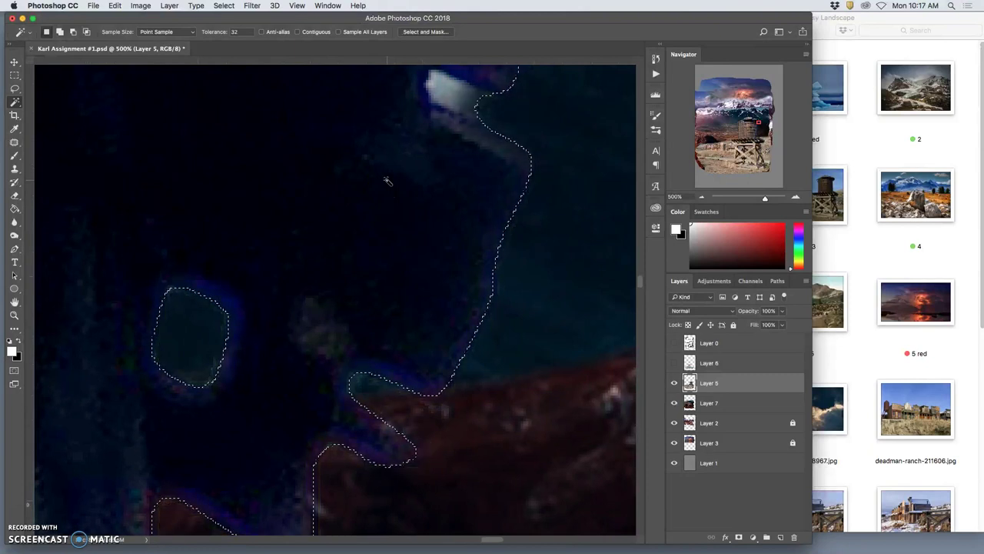
{"action": "scroll", "coordinate": [387, 182], "scroll_direction": "up", "scroll_amount": 3}
{"action": "scroll", "coordinate": [389, 185], "scroll_direction": "up", "scroll_amount": 5}
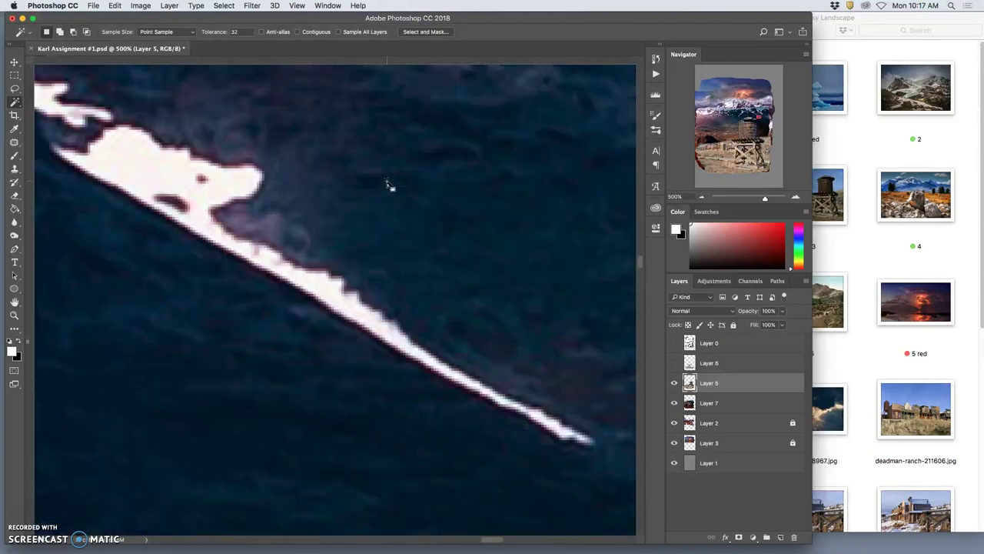
{"action": "scroll", "coordinate": [388, 184], "scroll_direction": "down", "scroll_amount": 10}
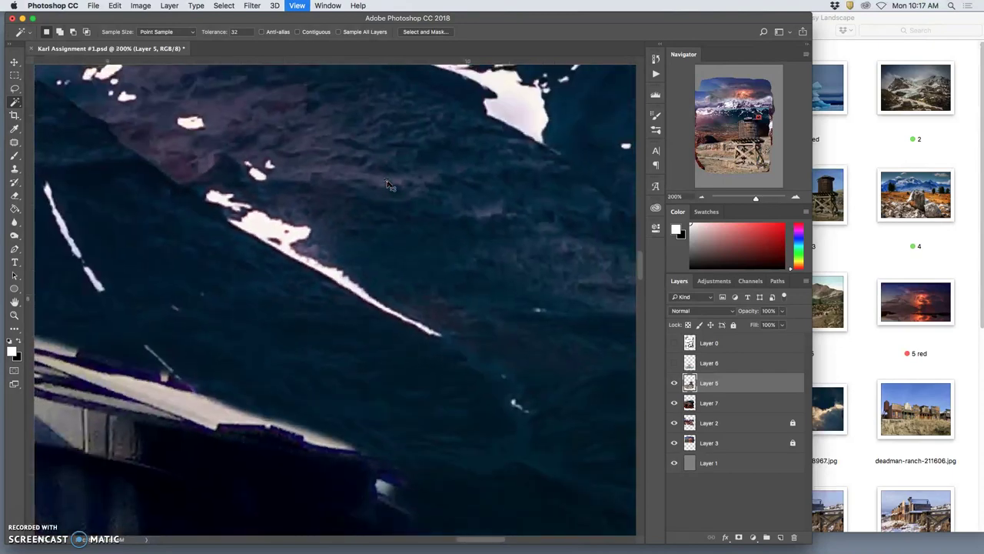
{"action": "scroll", "coordinate": [342, 251], "scroll_direction": "left", "scroll_amount": 5}
{"action": "scroll", "coordinate": [342, 251], "scroll_direction": "down", "scroll_amount": 5}
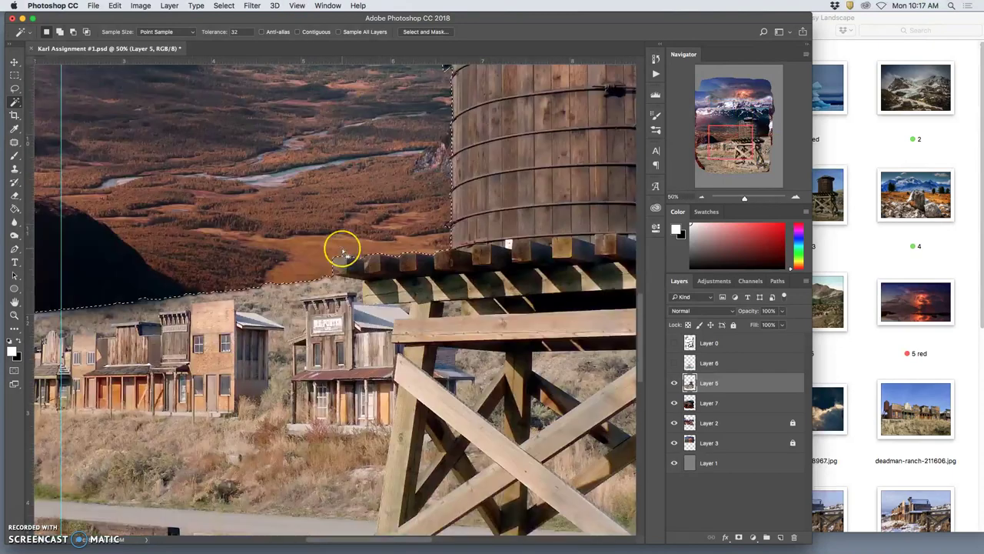
{"action": "scroll", "coordinate": [344, 252], "scroll_direction": "up", "scroll_amount": 5}
{"action": "left_click_drag", "start_coordinate": [344, 254], "coordinate": [454, 299]}
{"action": "scroll", "coordinate": [454, 298], "scroll_direction": "down", "scroll_amount": 5}
{"action": "scroll", "coordinate": [454, 298], "scroll_direction": "right", "scroll_amount": 2}
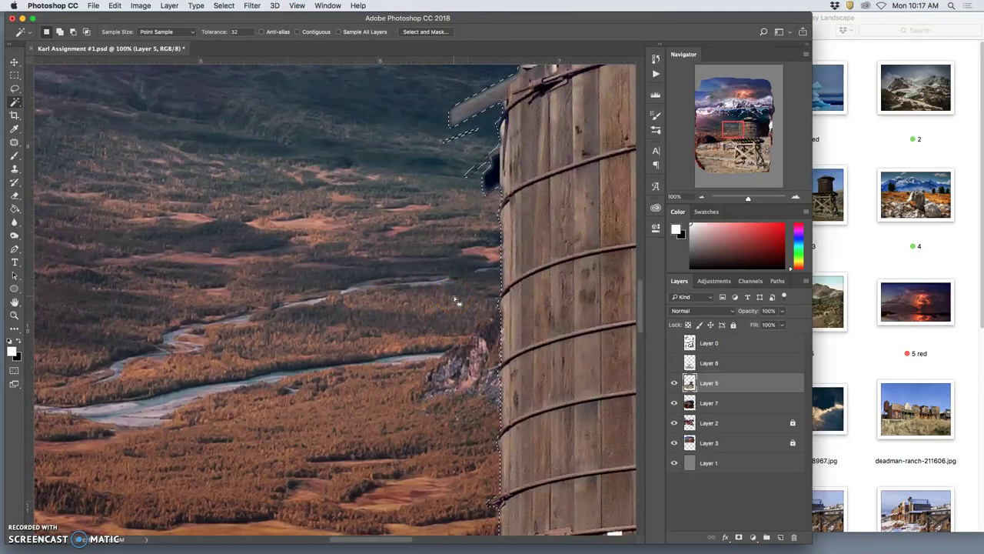
- Deselect the area around the tower and inspect the softness of its sunlit edge beside the valley
{"action": "key", "text": "super+d"}
{"action": "scroll", "coordinate": [453, 297], "scroll_direction": "right", "scroll_amount": 2}
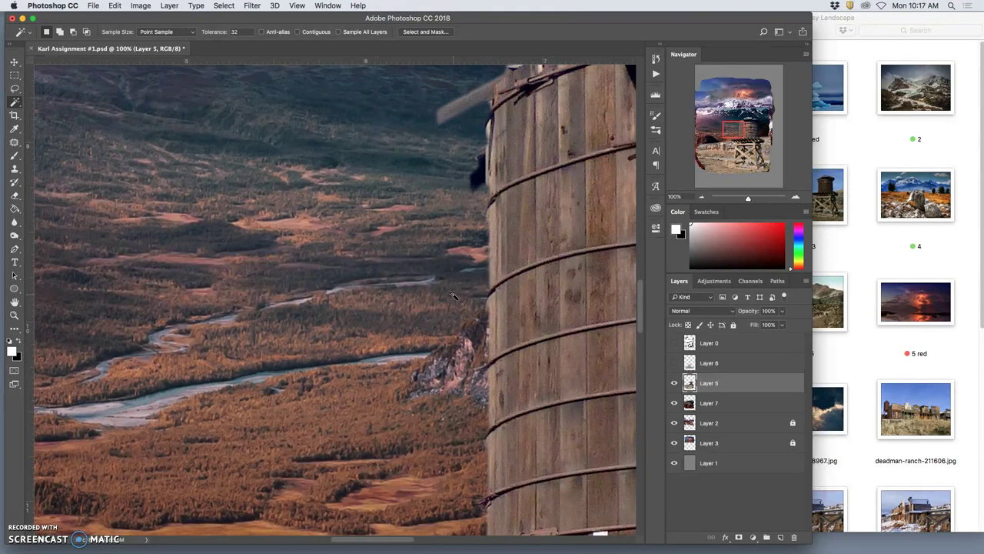
{"action": "scroll", "coordinate": [455, 290], "scroll_direction": "up", "scroll_amount": 5}
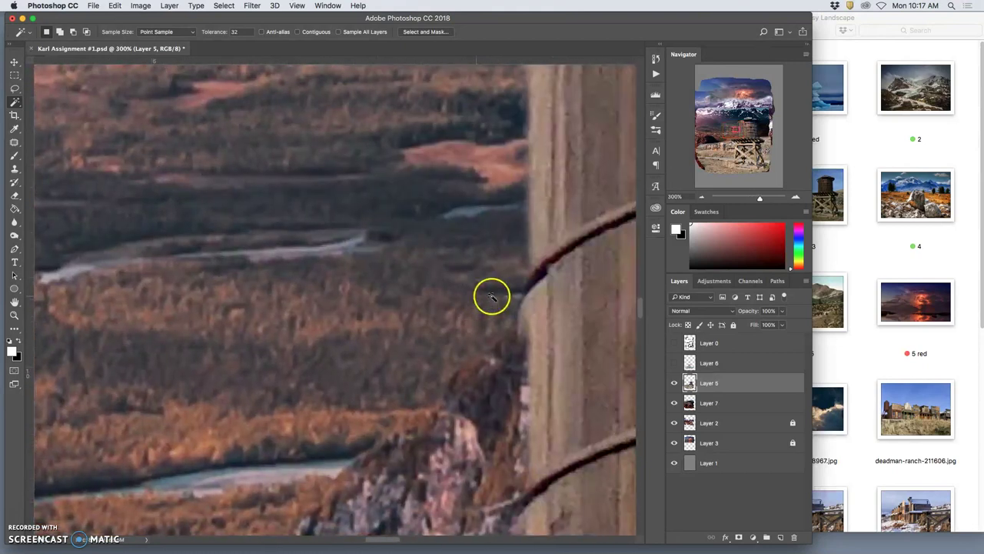
{"action": "scroll", "coordinate": [492, 297], "scroll_direction": "up", "scroll_amount": 4}
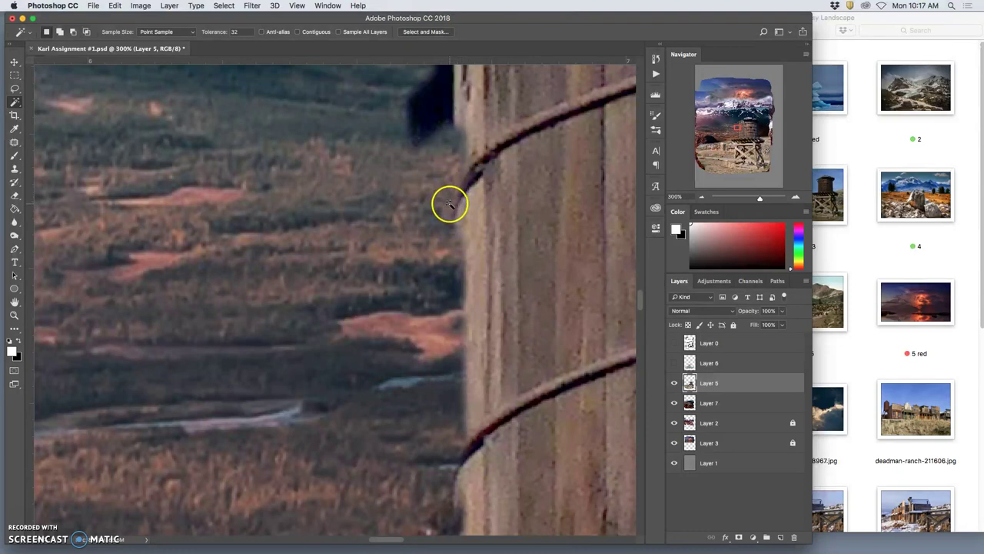
- Revert the document in the history to the Select and Mask state, undoing the fringe deletions and the deselection
{"action": "left_click", "coordinate": [655, 59]}
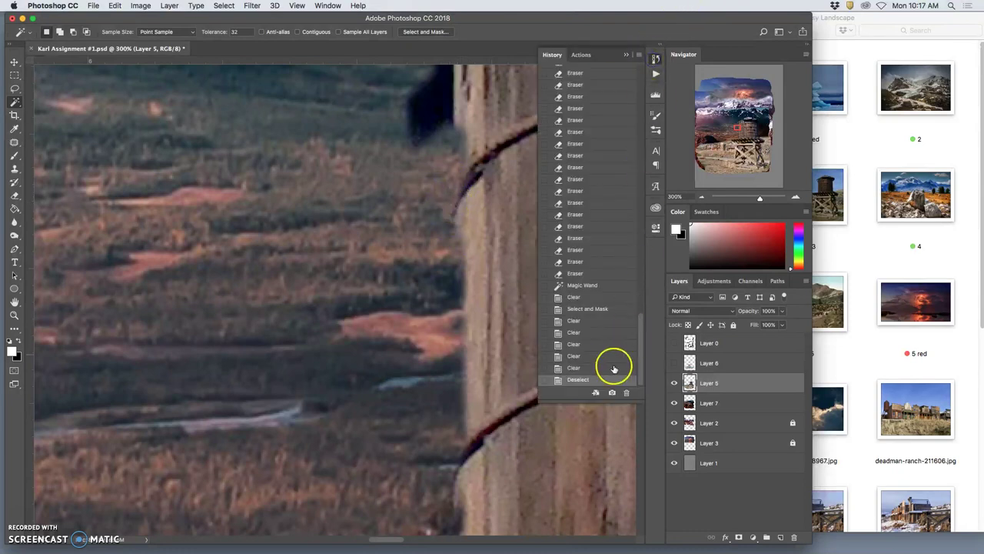
{"action": "left_click", "coordinate": [582, 318]}
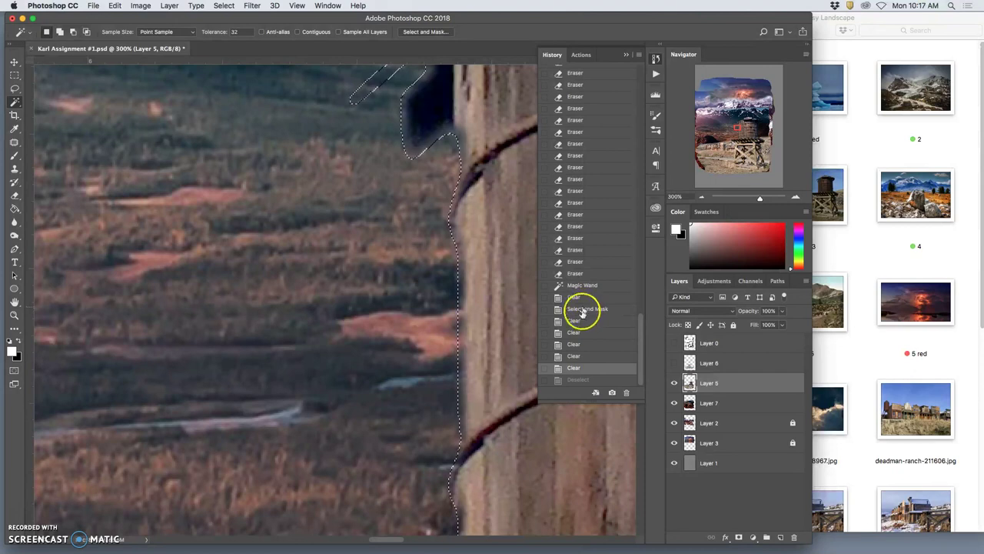
{"action": "left_click", "coordinate": [576, 308]}
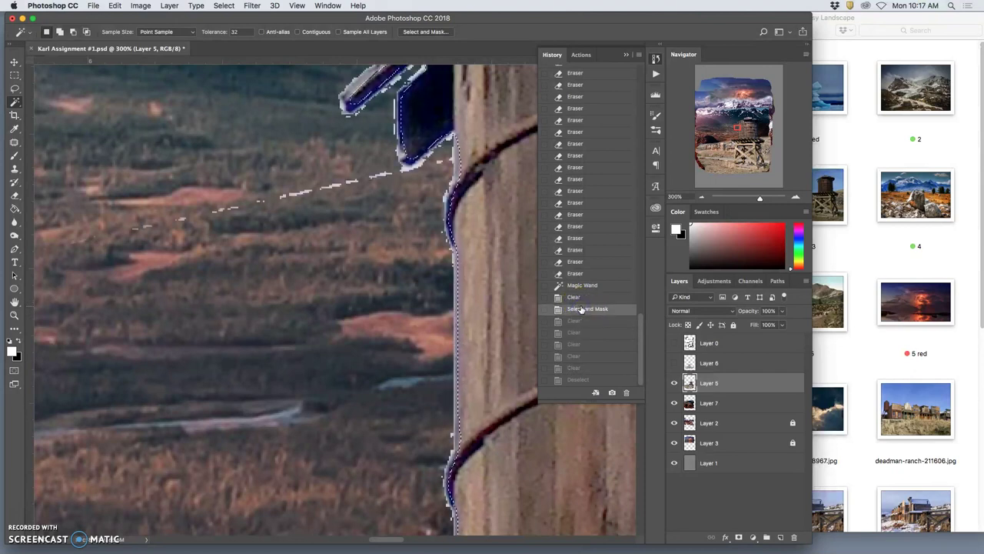
- Refine the tower selection again with Select and Mask, using radius 7 px, feather 2.0 px and shift edge +8%
{"action": "left_click", "coordinate": [425, 32]}
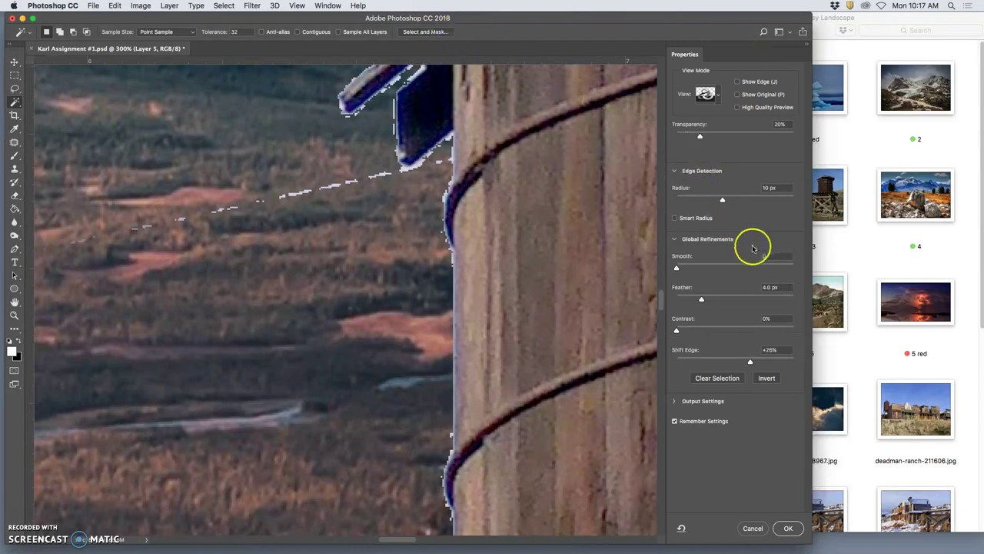
{"action": "left_click_drag", "start_coordinate": [724, 200], "coordinate": [722, 201]}
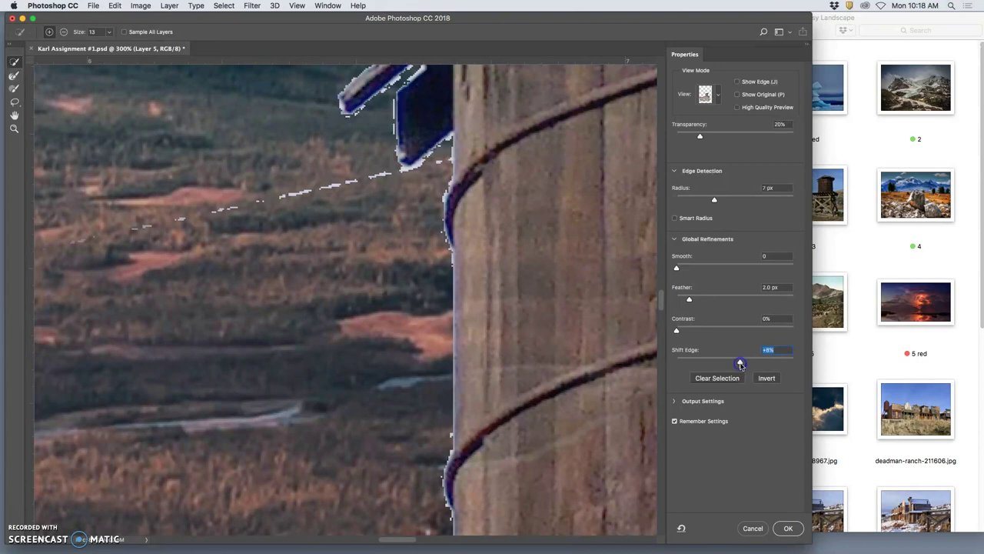
{"action": "left_click", "coordinate": [787, 528]}
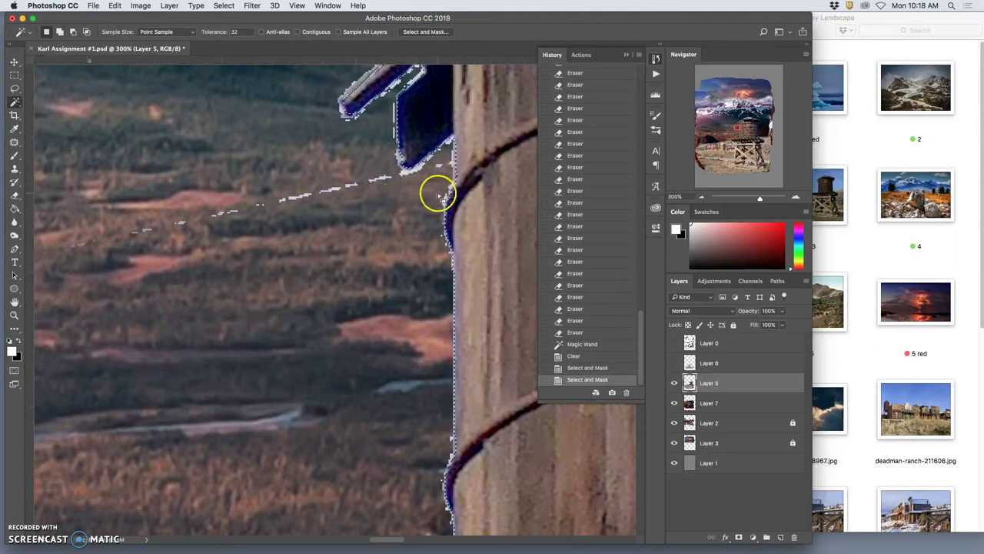
- Delete the leftover fringe and stray pixels within the tighter selection around the water tower on Layer 5
{"action": "scroll", "coordinate": [438, 196], "scroll_direction": "up", "scroll_amount": 4}
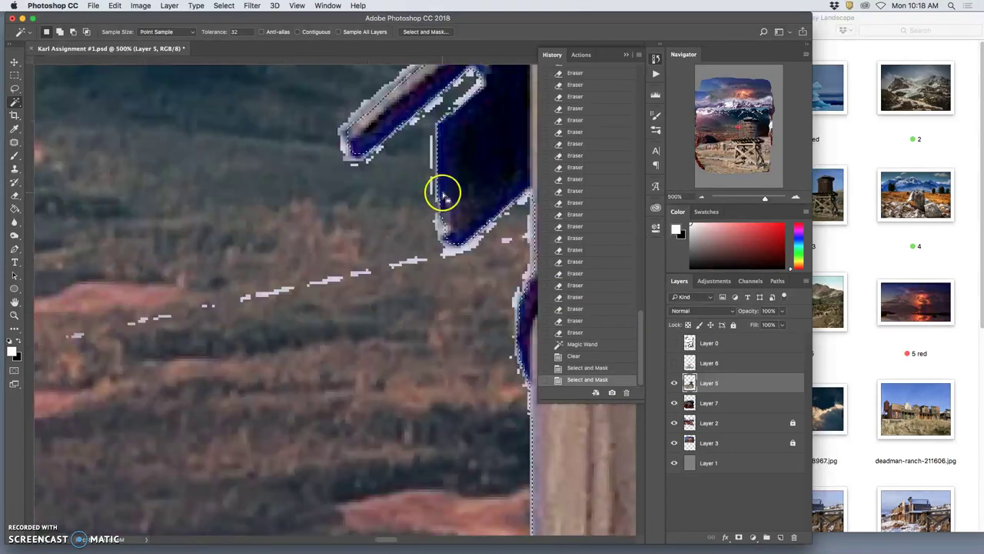
{"action": "scroll", "coordinate": [442, 196], "scroll_direction": "up", "scroll_amount": 5}
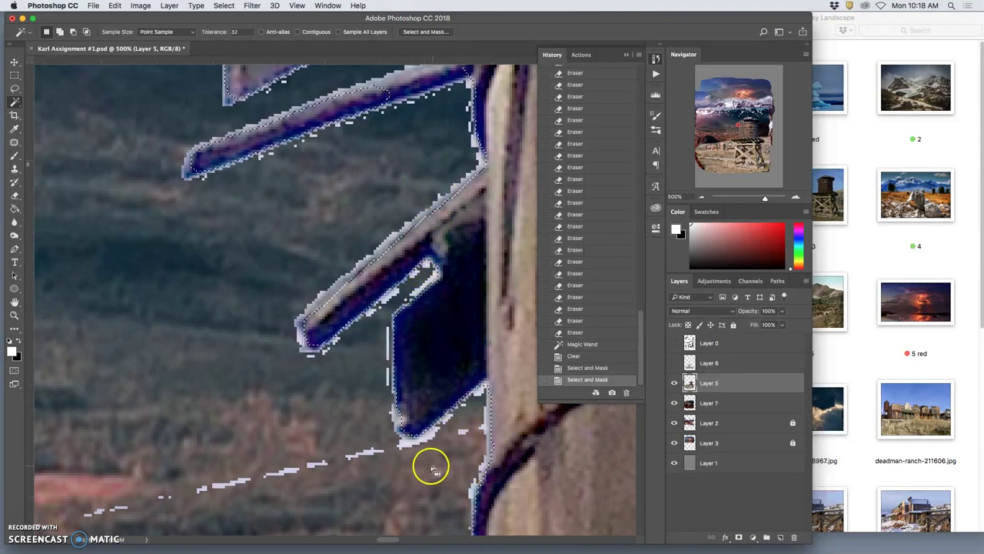
{"action": "key", "text": "Delete"}
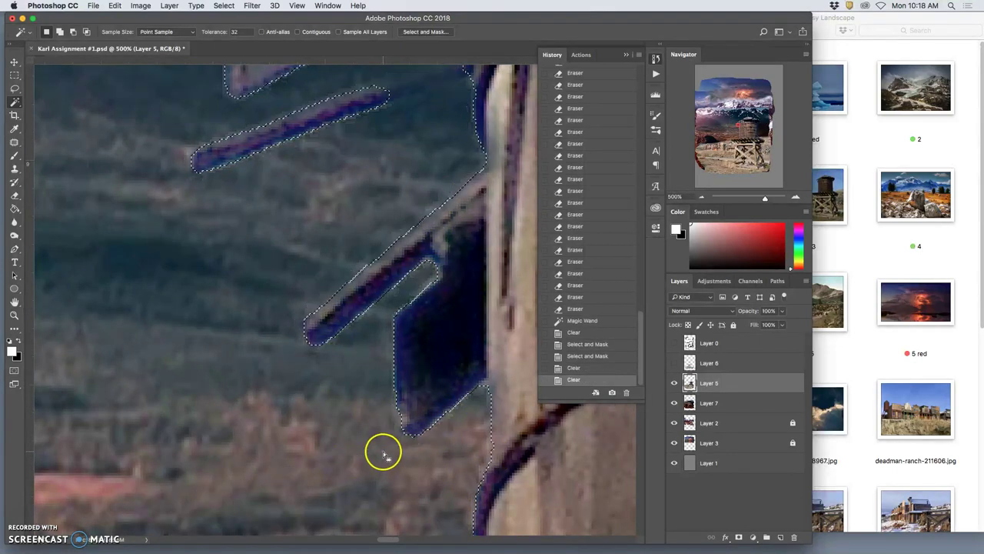
- Examine the cleaned edge along the tower's roof, shaded side and adjoining hillside, and review the overall composite
{"action": "scroll", "coordinate": [413, 395], "scroll_direction": "up", "scroll_amount": 10}
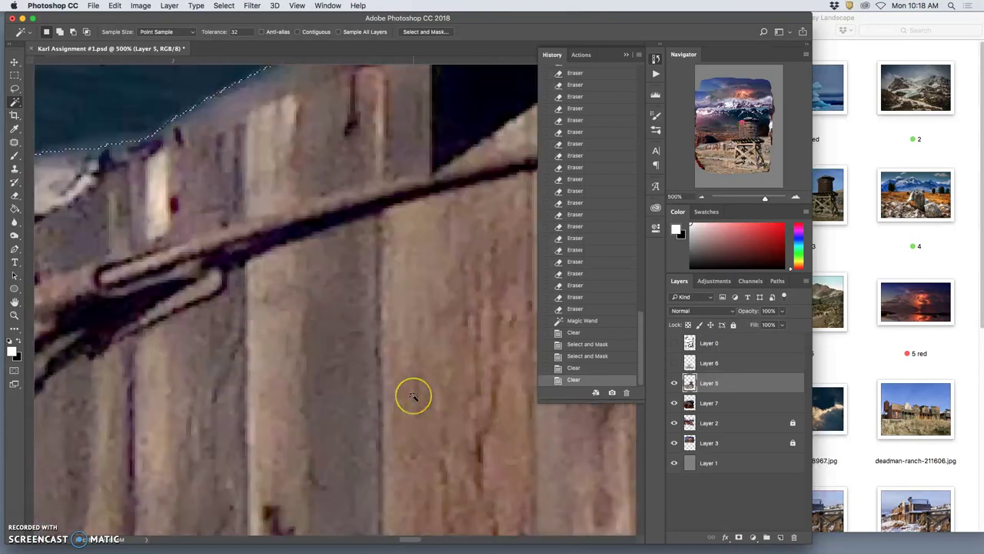
{"action": "scroll", "coordinate": [413, 395], "scroll_direction": "right", "scroll_amount": 10}
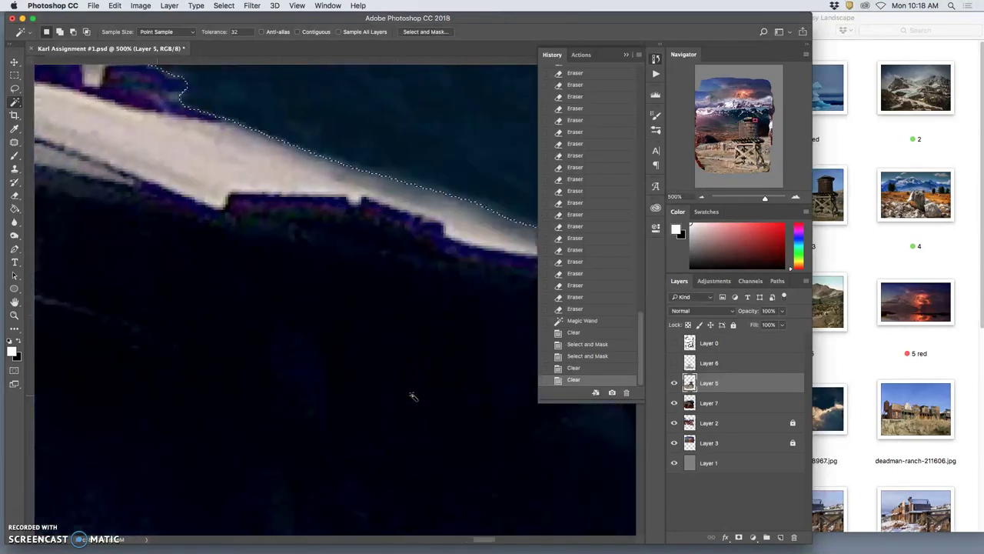
{"action": "scroll", "coordinate": [414, 398], "scroll_direction": "down", "scroll_amount": 10}
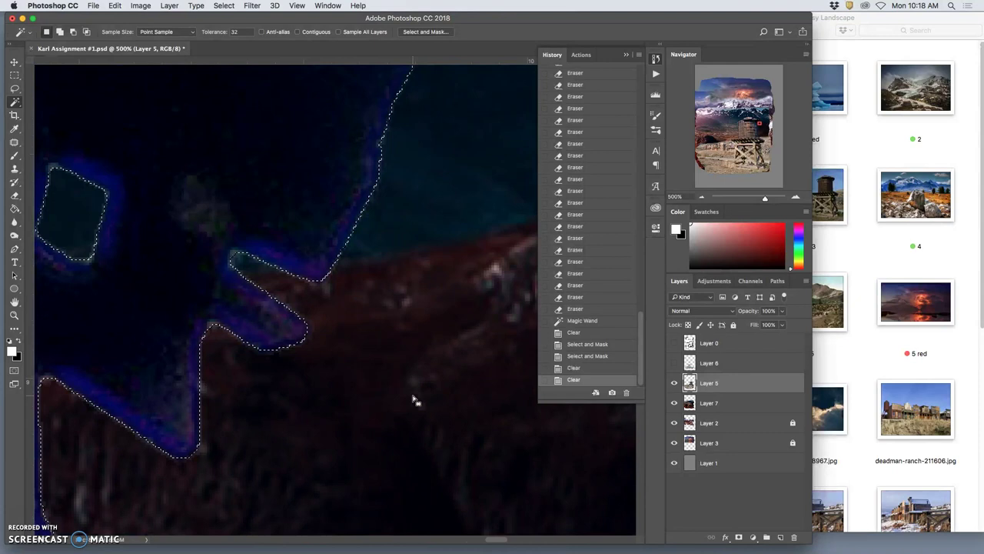
{"action": "scroll", "coordinate": [398, 398], "scroll_direction": "down", "scroll_amount": 10}
{"action": "scroll", "coordinate": [398, 398], "scroll_direction": "left", "scroll_amount": 3}
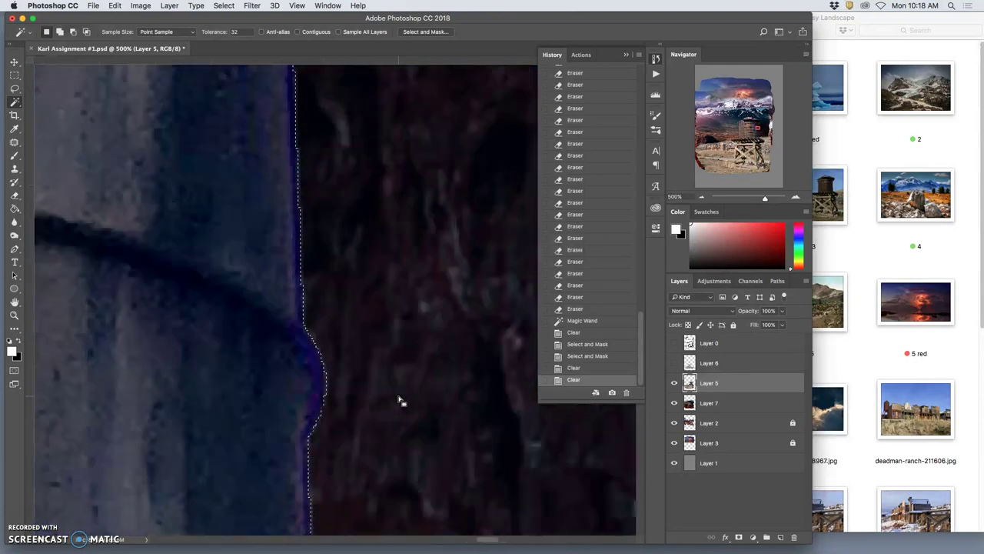
{"action": "scroll", "coordinate": [399, 399], "scroll_direction": "down", "scroll_amount": 10}
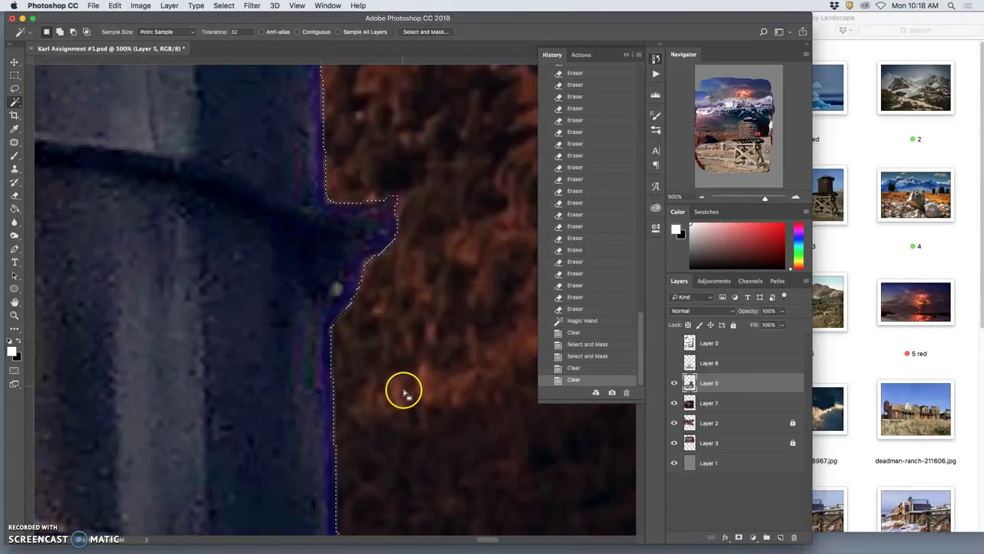
{"action": "scroll", "coordinate": [404, 393], "scroll_direction": "right", "scroll_amount": 10}
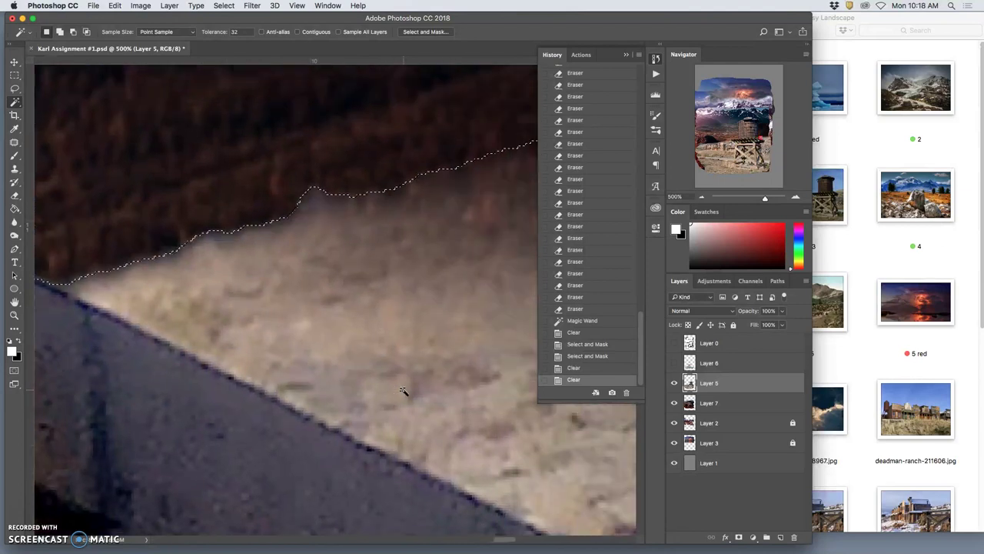
{"action": "key", "text": "super+minus"}
{"action": "key", "text": "super+minus"}
{"action": "key", "text": "super+minus"}
{"action": "key", "text": "super+minus"}
{"action": "key", "text": "super+minus"}
{"action": "key", "text": "super+minus"}
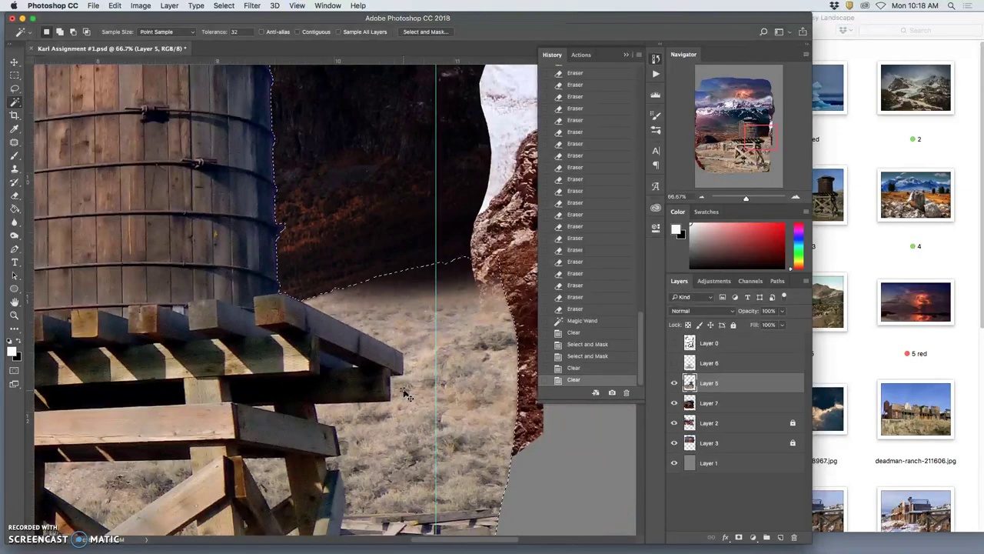
{"action": "key", "text": "super+minus"}
{"action": "key", "text": "super+minus"}
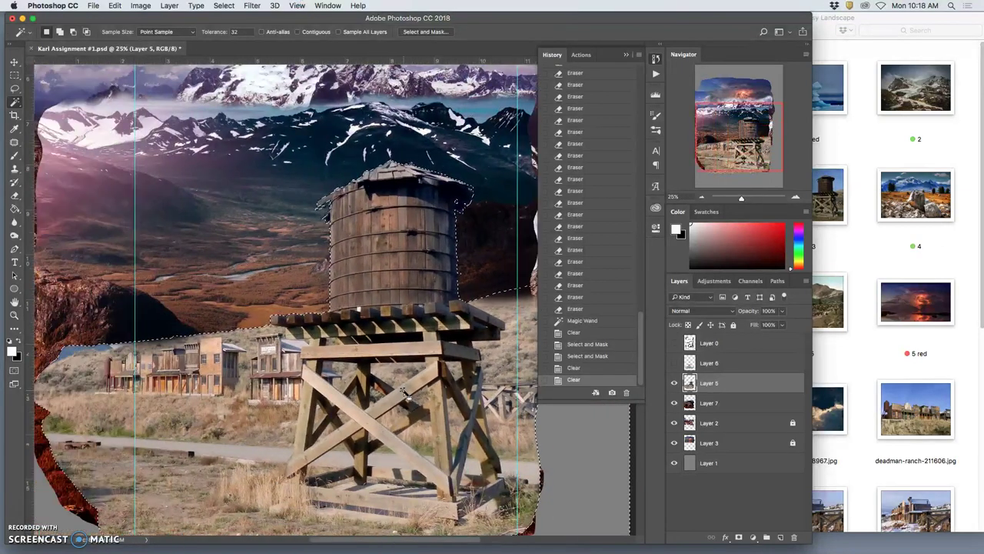
{"action": "scroll", "coordinate": [402, 390], "scroll_direction": "left", "scroll_amount": 5}
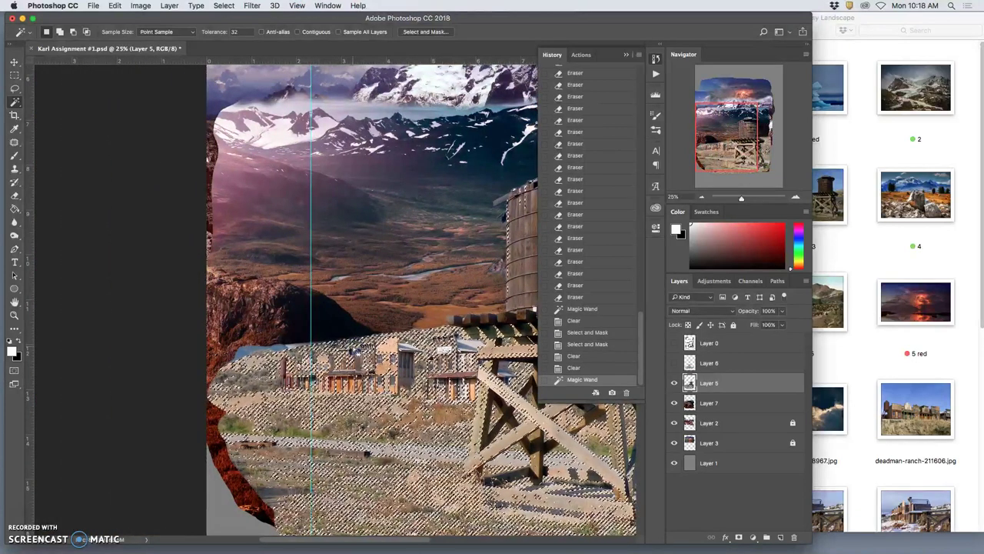
- Clear the active selection and inspect the old-town buildings and the hillside edge behind them
{"action": "key", "text": "super+plus"}
{"action": "key", "text": "super+plus"}
{"action": "key", "text": "super+plus"}
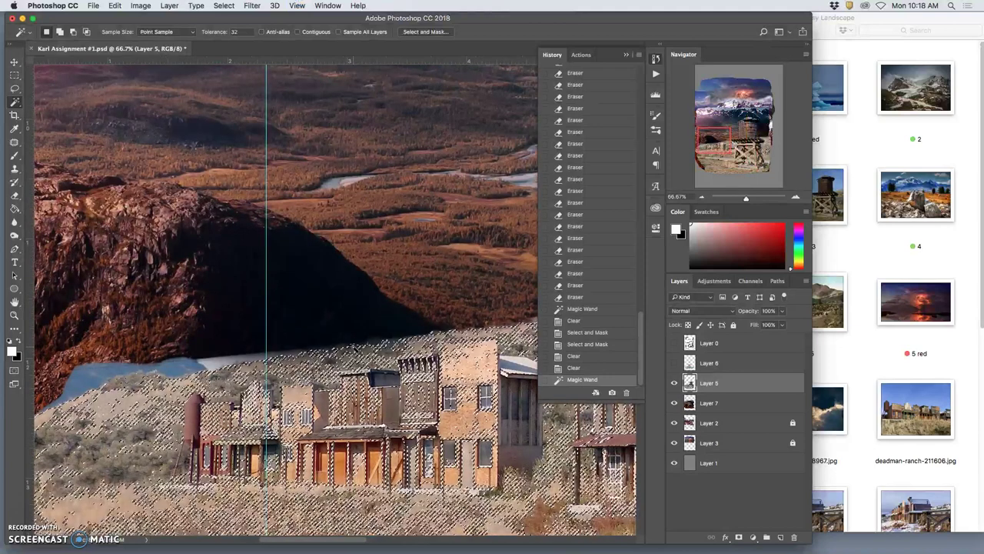
{"action": "key", "text": "super+d"}
{"action": "scroll", "coordinate": [386, 352], "scroll_direction": "right", "scroll_amount": 3}
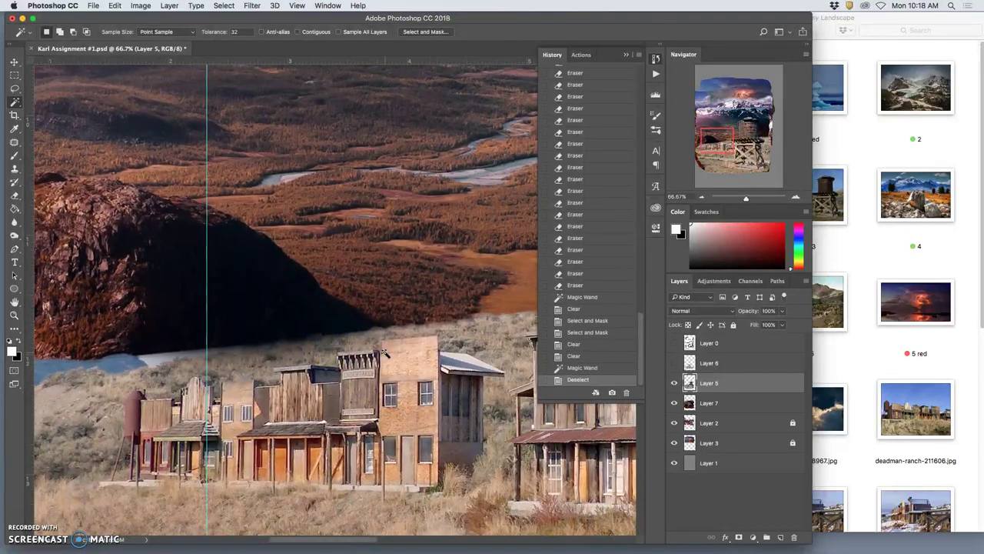
{"action": "scroll", "coordinate": [373, 340], "scroll_direction": "left", "scroll_amount": 2}
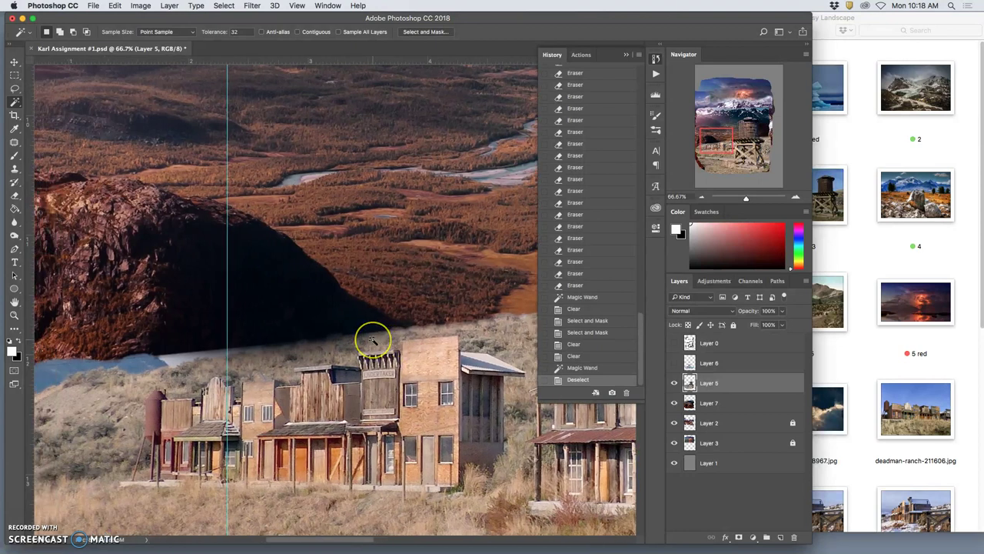
{"action": "scroll", "coordinate": [373, 340], "scroll_direction": "down", "scroll_amount": 5}
{"action": "scroll", "coordinate": [373, 341], "scroll_direction": "down", "scroll_amount": 5}
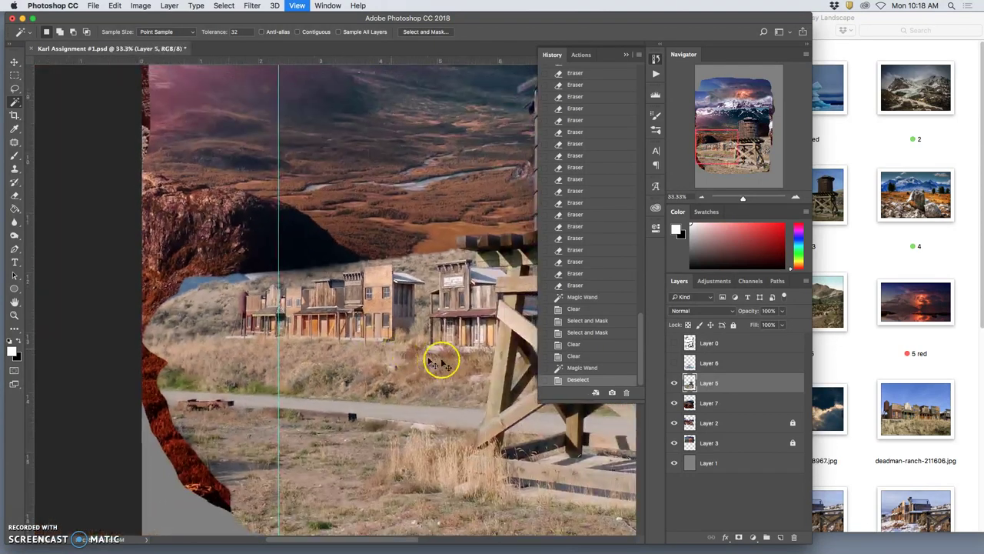
- Show the iceberg on Layer 6 again, compare the composite with and without the layers, and make Layer 5 active
{"action": "left_click", "coordinate": [675, 363]}
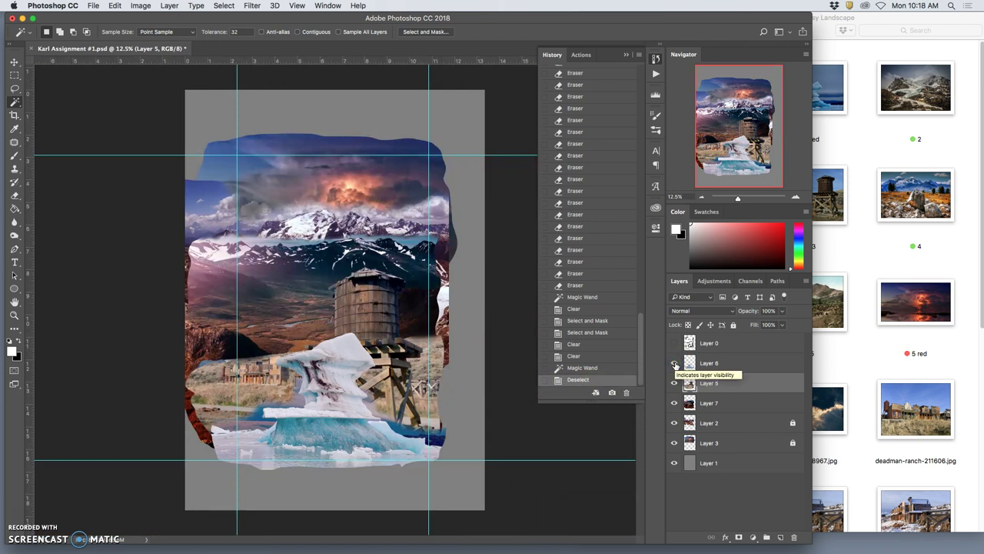
{"action": "left_click", "coordinate": [675, 363]}
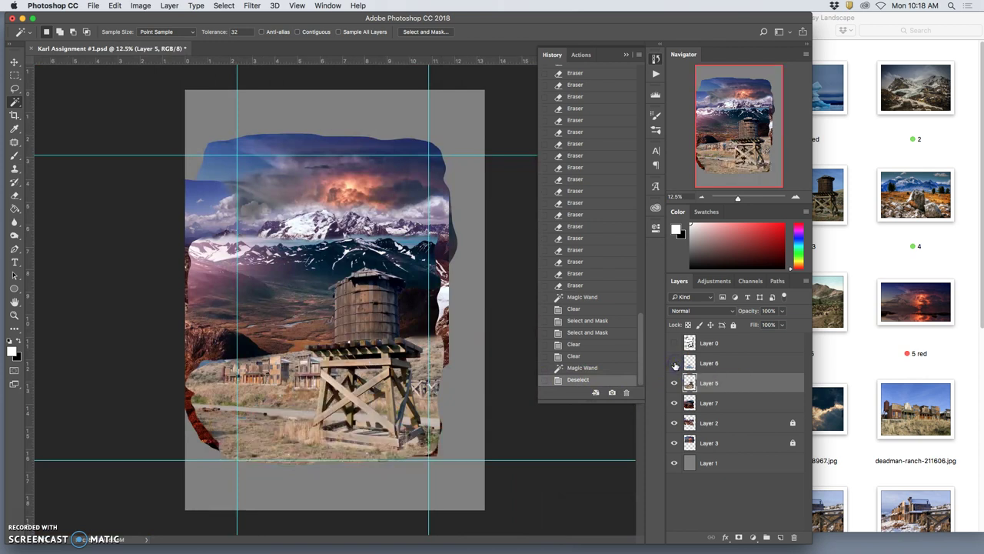
{"action": "left_click", "coordinate": [675, 363]}
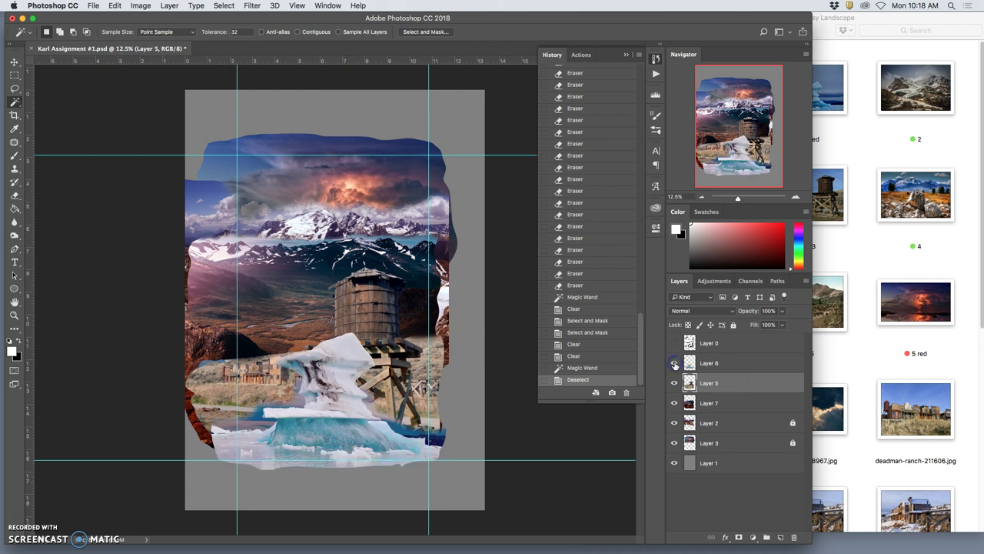
{"action": "left_click", "coordinate": [714, 367]}
{"action": "left_click", "coordinate": [734, 382]}
{"action": "left_click", "coordinate": [674, 383]}
{"action": "left_click", "coordinate": [674, 383]}
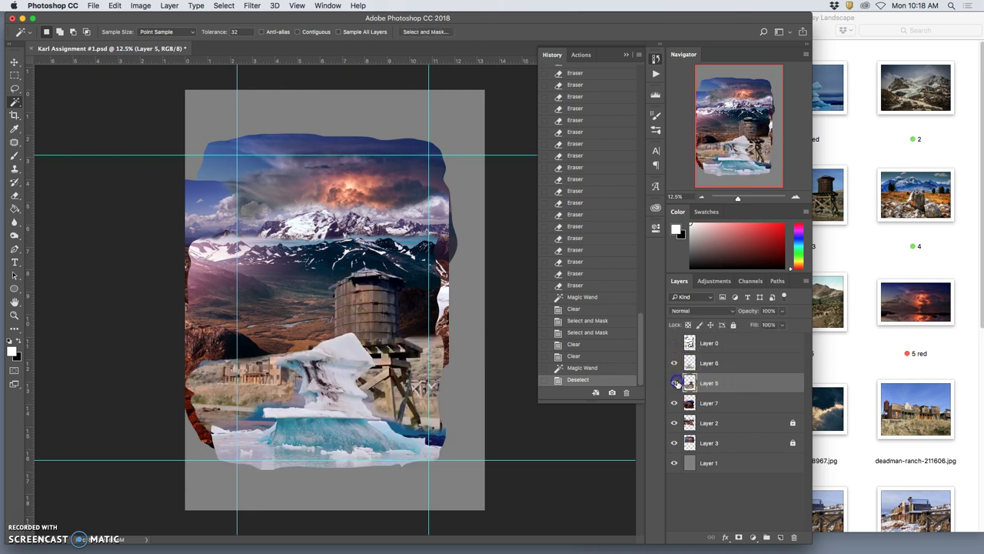
- Erase the old-town buildings and surrounding hillside to the left of the iceberg on Layer 5
{"action": "left_click", "coordinate": [14, 196]}
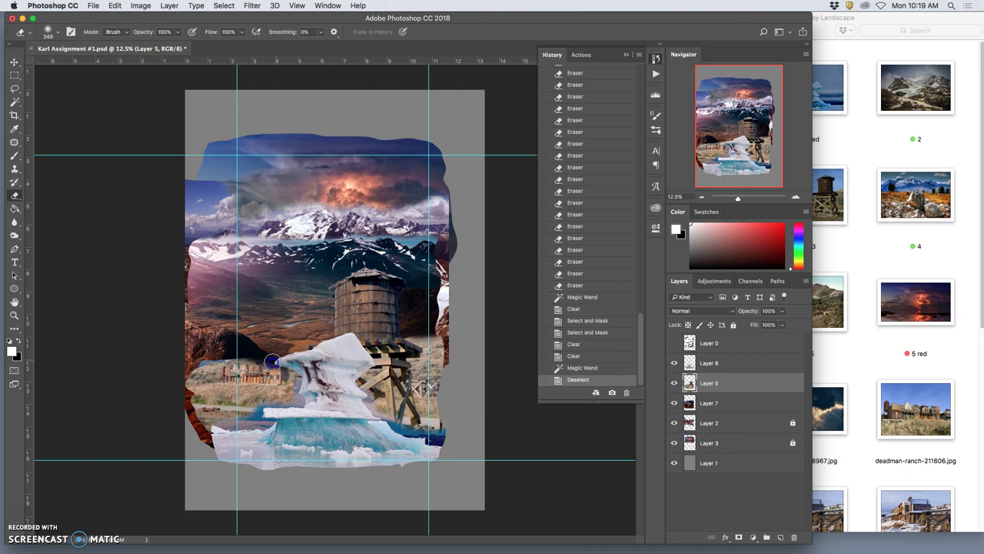
{"action": "mouse_move", "coordinate": [276, 360]}
{"action": "left_mouse_down"}
{"action": "mouse_move", "coordinate": [219, 358]}
{"action": "mouse_move", "coordinate": [237, 378]}
{"action": "mouse_move", "coordinate": [271, 376]}
{"action": "left_mouse_up"}
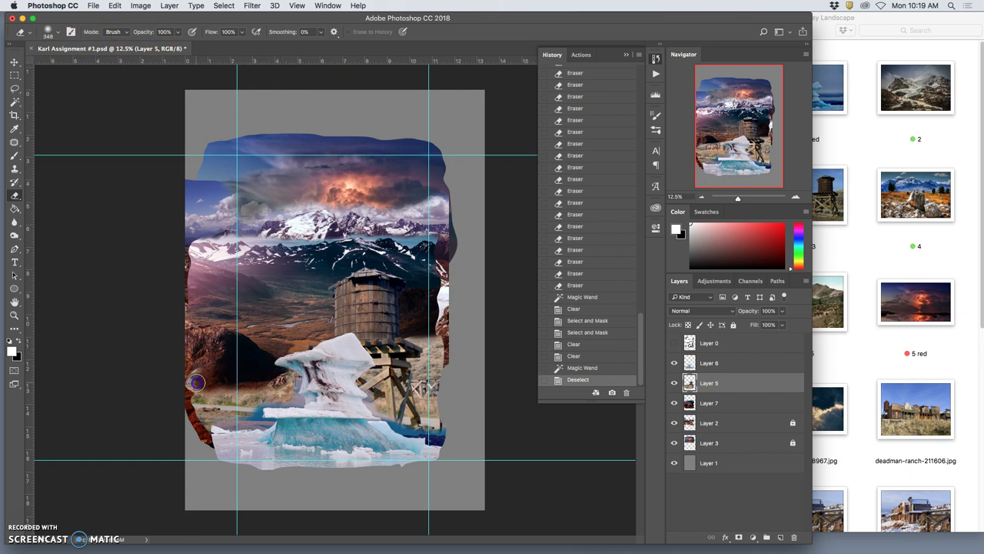
{"action": "left_click", "coordinate": [265, 375]}
{"action": "left_click", "coordinate": [280, 374]}
{"action": "left_click", "coordinate": [291, 375]}
{"action": "left_click", "coordinate": [297, 376]}
{"action": "left_click", "coordinate": [299, 378]}
{"action": "left_click", "coordinate": [296, 380]}
{"action": "left_click", "coordinate": [295, 380]}
{"action": "left_click", "coordinate": [298, 381]}
{"action": "left_click", "coordinate": [300, 383]}
{"action": "left_click", "coordinate": [293, 384]}
{"action": "left_click", "coordinate": [290, 386]}
{"action": "left_click", "coordinate": [283, 385]}
{"action": "left_click", "coordinate": [277, 385]}
{"action": "left_click", "coordinate": [193, 377]}
{"action": "left_click", "coordinate": [185, 411]}
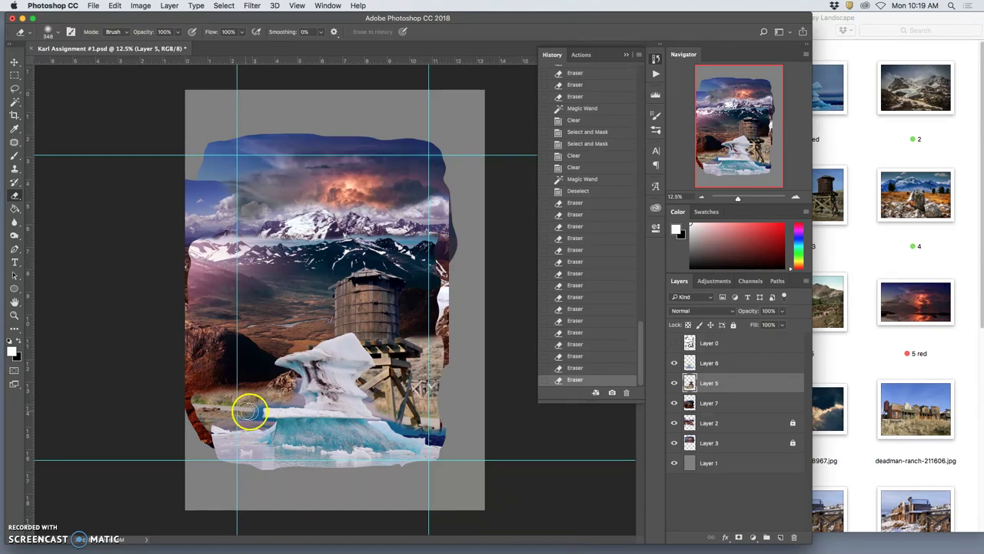
- Try to erase the grass and road strip left of the iceberg on Layer 5, and undo those strokes
{"action": "left_click_drag", "start_coordinate": [259, 407], "coordinate": [184, 424]}
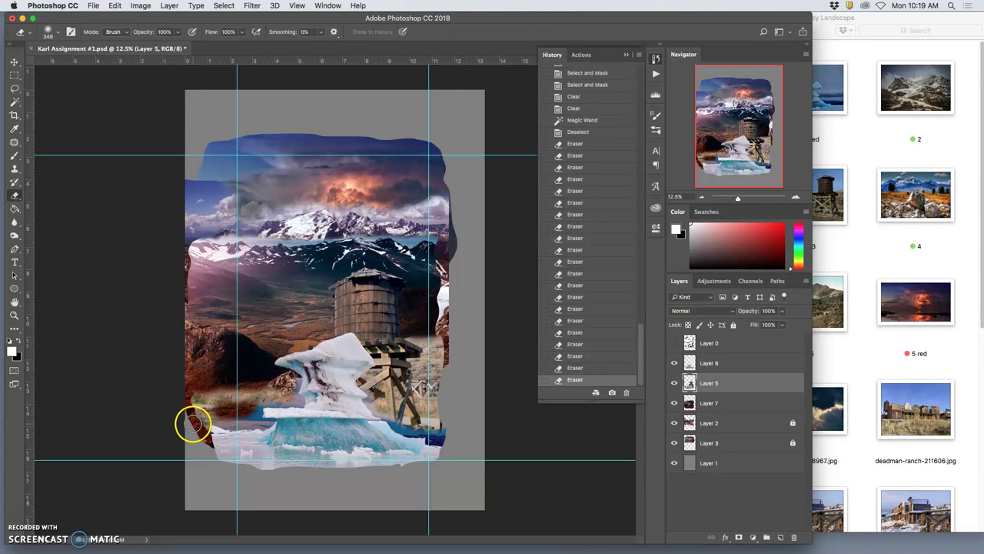
{"action": "key", "text": "super+z"}
{"action": "key", "text": "alt+super+z"}
{"action": "key", "text": "alt+super+z"}
{"action": "key", "text": "alt+super+z"}
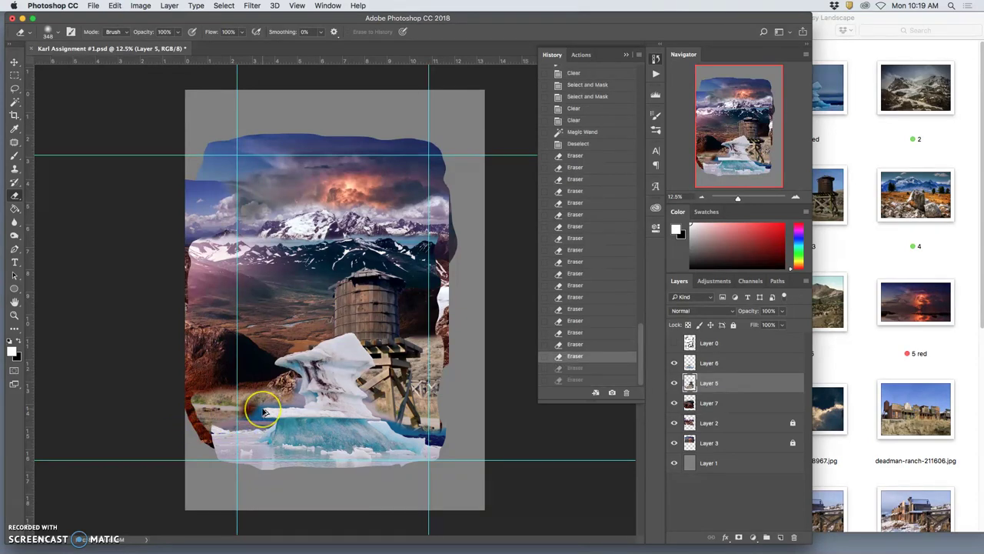
- Erase the leftovers around the pale rock beside the iceberg on Layer 5, and touch up the same area on Layer 6
{"action": "scroll", "coordinate": [263, 413], "scroll_direction": "up", "scroll_amount": 5}
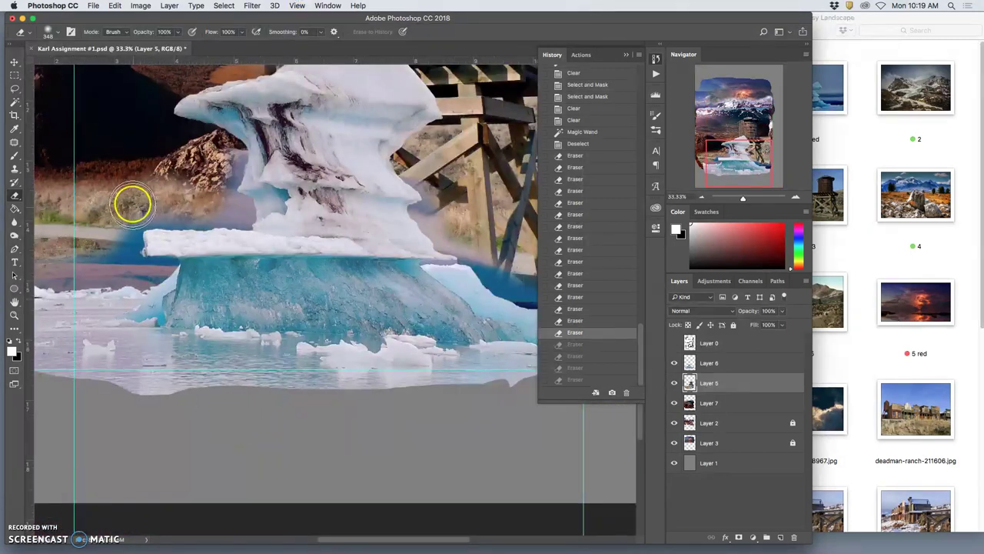
{"action": "scroll", "coordinate": [132, 220], "scroll_direction": "left", "scroll_amount": 5}
{"action": "scroll", "coordinate": [157, 235], "scroll_direction": "up", "scroll_amount": 2}
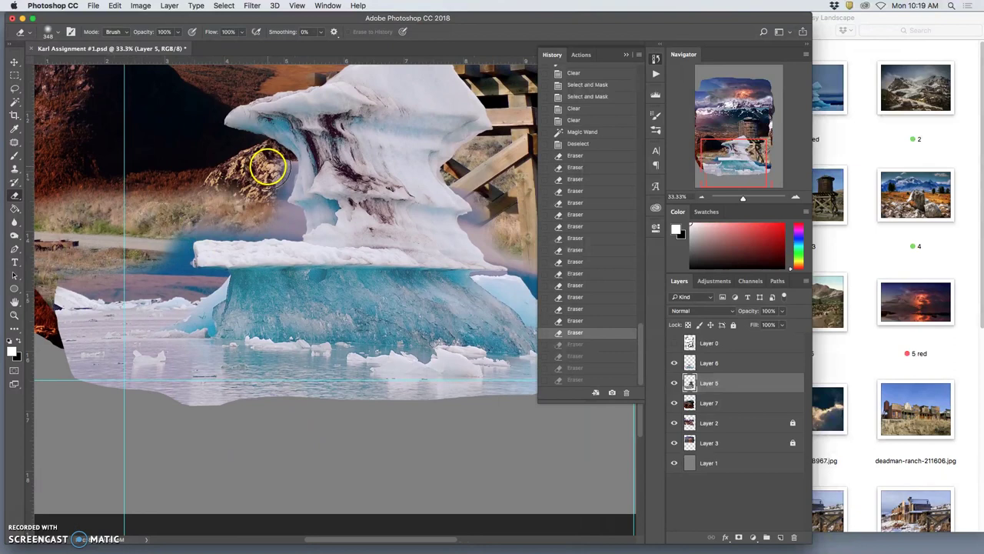
{"action": "left_click", "coordinate": [271, 170]}
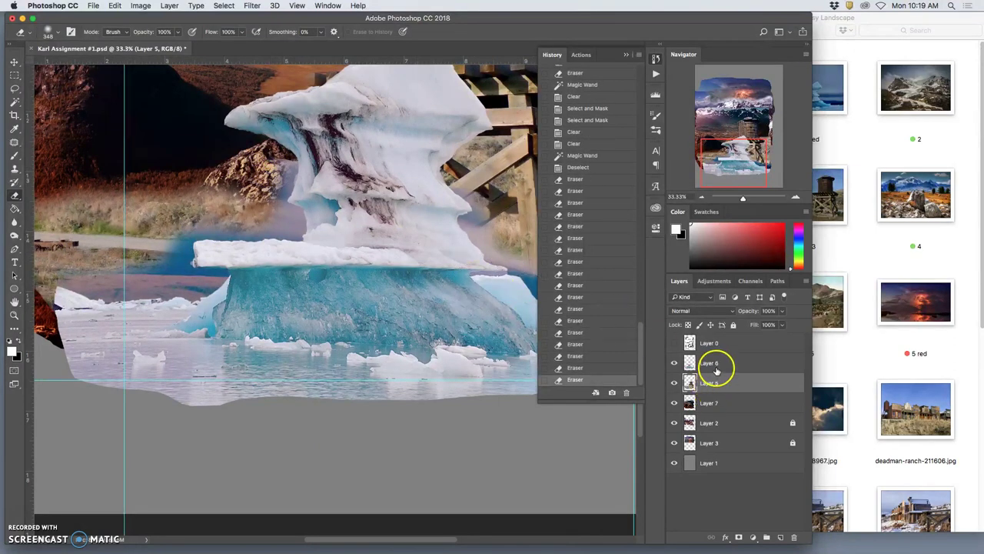
{"action": "left_click", "coordinate": [708, 364]}
{"action": "left_click_drag", "start_coordinate": [307, 176], "coordinate": [266, 171]}
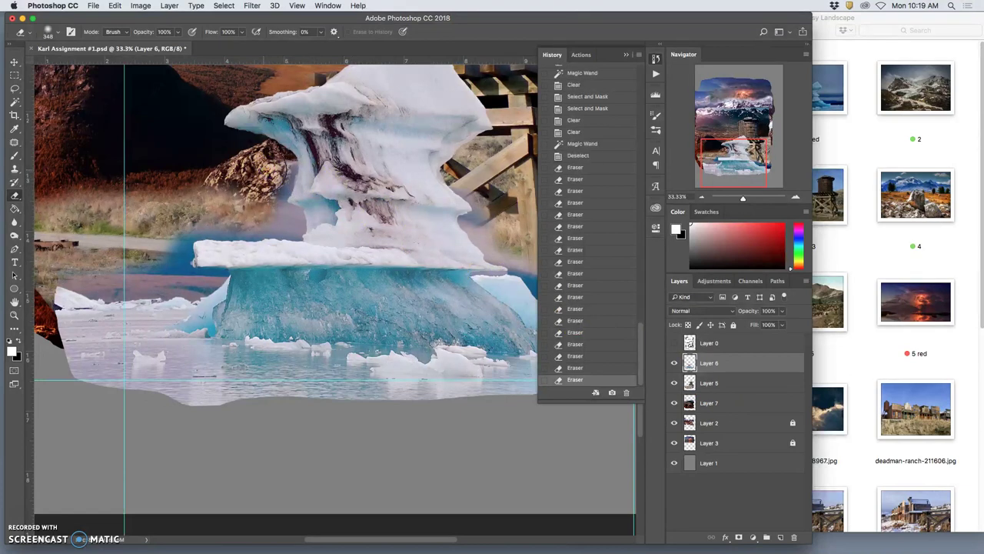
- Erase the iceberg photo's leftover blue background around the water tower's legs on Layer 6
{"action": "scroll", "coordinate": [511, 381], "scroll_direction": "right", "scroll_amount": 3}
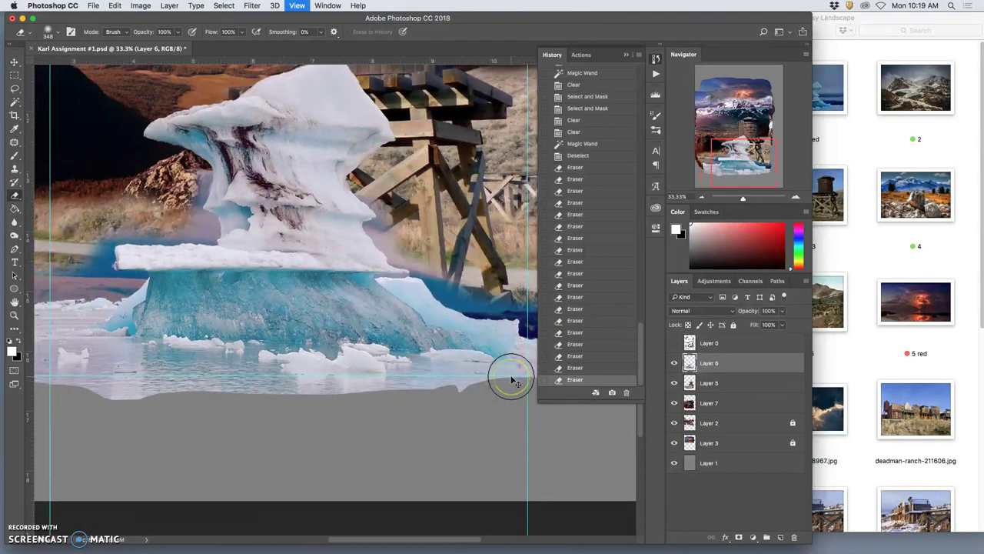
{"action": "key", "text": "super+minus"}
{"action": "scroll", "coordinate": [511, 376], "scroll_direction": "up", "scroll_amount": 2}
{"action": "left_click", "coordinate": [466, 336]}
{"action": "left_click", "coordinate": [457, 333]}
{"action": "left_click", "coordinate": [440, 331]}
{"action": "left_click", "coordinate": [435, 330]}
{"action": "left_click", "coordinate": [426, 328]}
{"action": "left_click", "coordinate": [421, 327]}
{"action": "left_click", "coordinate": [416, 326]}
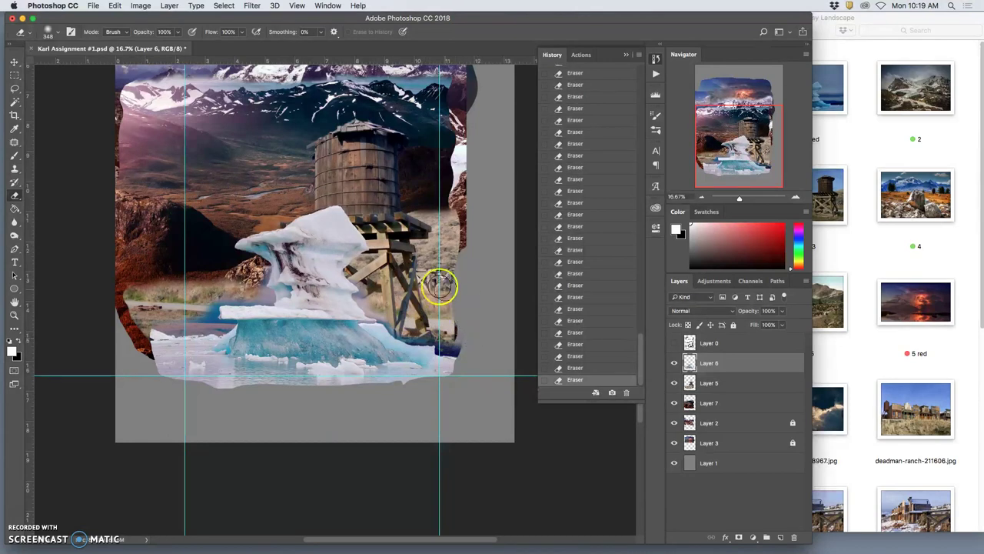
- Move the iceberg on Layer 6 slightly to the left and compare it with its previous position
{"action": "scroll", "coordinate": [241, 283], "scroll_direction": "up", "scroll_amount": 1}
{"action": "scroll", "coordinate": [241, 283], "scroll_direction": "up", "scroll_amount": 3}
{"action": "scroll", "coordinate": [433, 292], "scroll_direction": "up", "scroll_amount": 2}
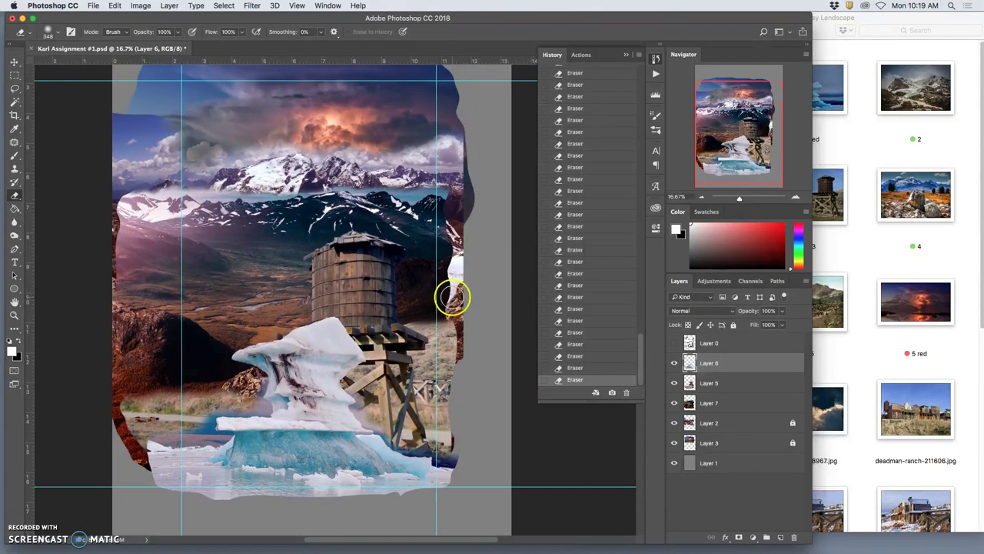
{"action": "scroll", "coordinate": [452, 300], "scroll_direction": "up", "scroll_amount": 6}
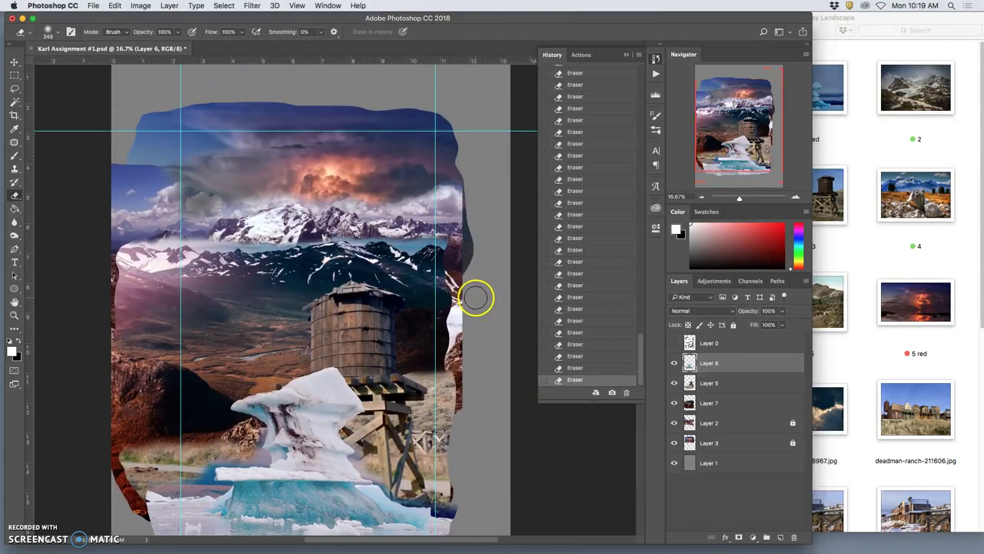
{"action": "key", "text": "super+minus"}
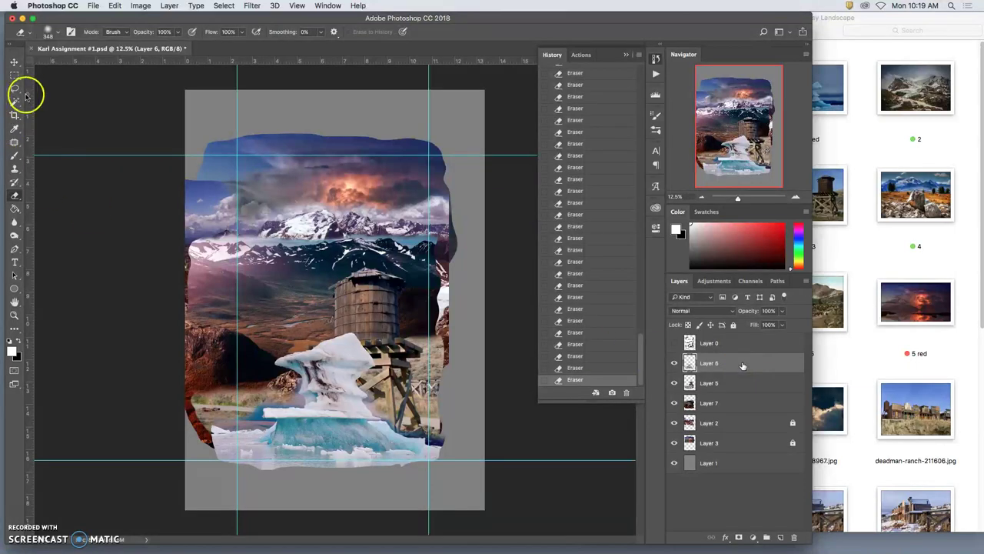
{"action": "left_click", "coordinate": [285, 406]}
{"action": "key", "text": "v"}
{"action": "mouse_move", "coordinate": [309, 427]}
{"action": "left_mouse_down"}
{"action": "mouse_move", "coordinate": [314, 405]}
{"action": "mouse_move", "coordinate": [330, 401]}
{"action": "mouse_move", "coordinate": [329, 450]}
{"action": "mouse_move", "coordinate": [260, 454]}
{"action": "left_mouse_up"}
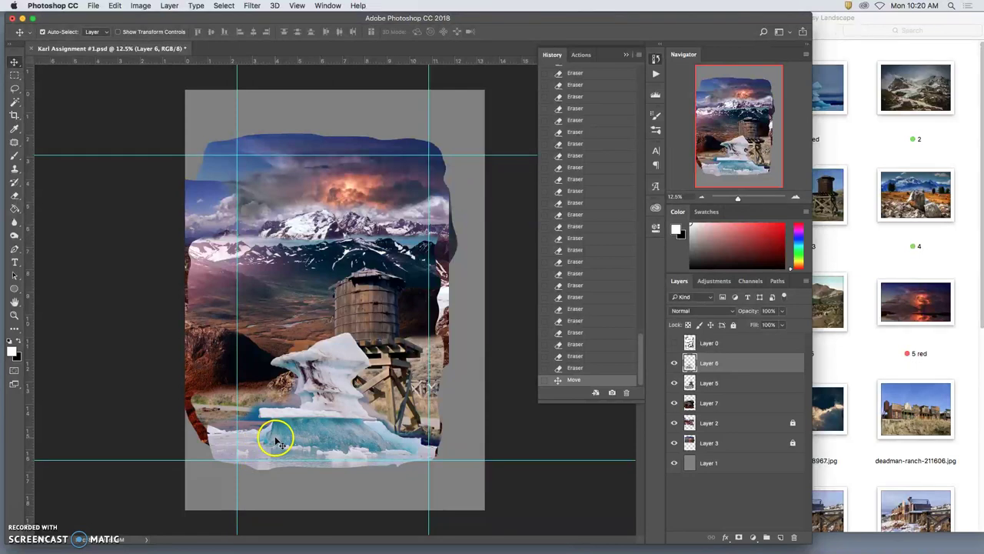
{"action": "key", "text": "super+z"}
{"action": "key", "text": "super+z"}
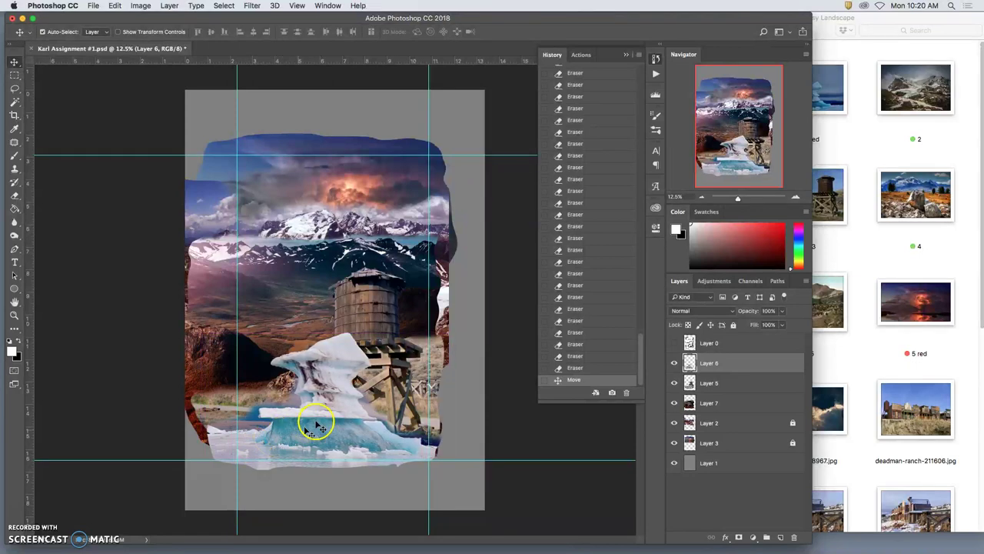
- Switch to the Finder reference folder, look through its photos, and preview elizabeth-town-216021.jpg to study the wooden cart
{"action": "left_click", "coordinate": [487, 412]}
{"action": "left_click", "coordinate": [868, 438]}
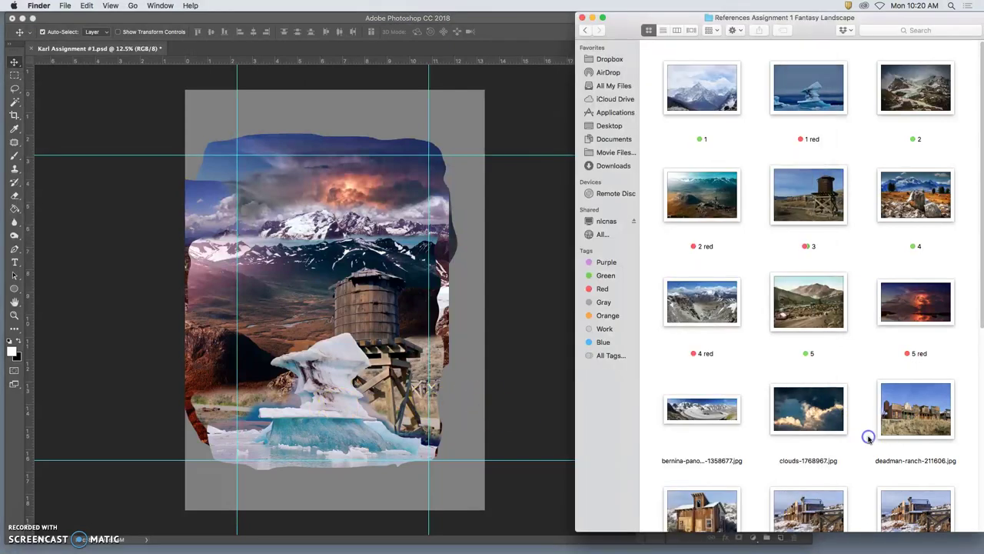
{"action": "scroll", "coordinate": [844, 442], "scroll_direction": "down", "scroll_amount": 2}
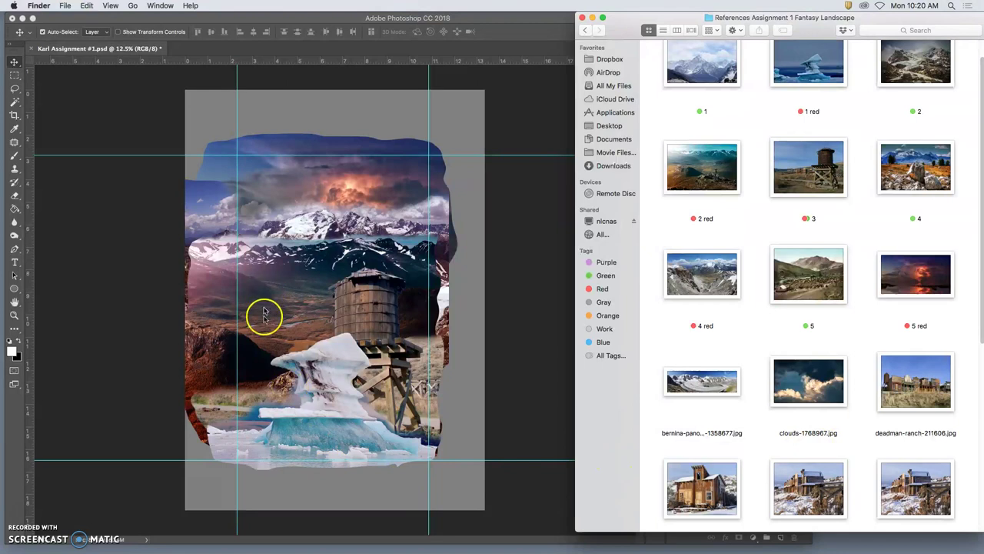
{"action": "scroll", "coordinate": [772, 442], "scroll_direction": "down", "scroll_amount": 5}
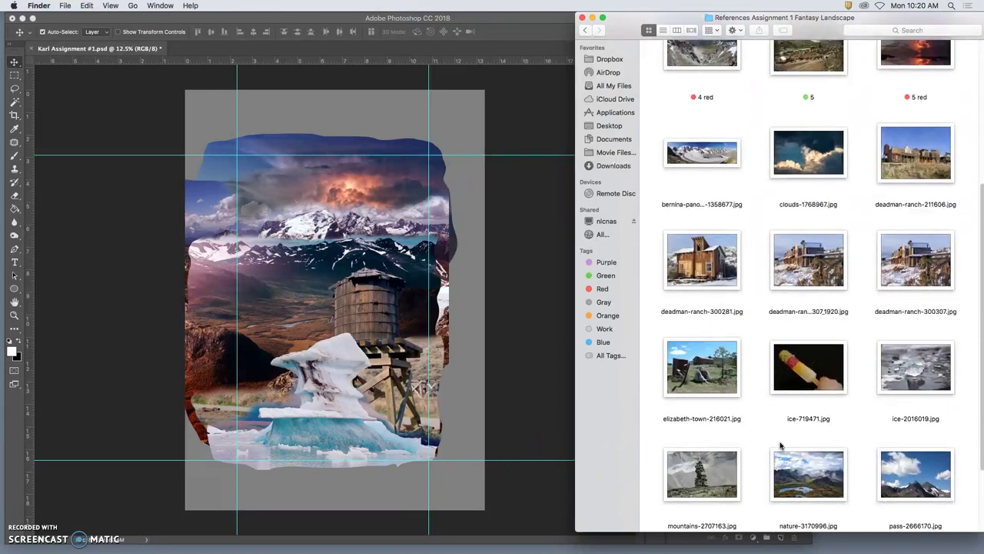
{"action": "scroll", "coordinate": [774, 450], "scroll_direction": "down", "scroll_amount": 2}
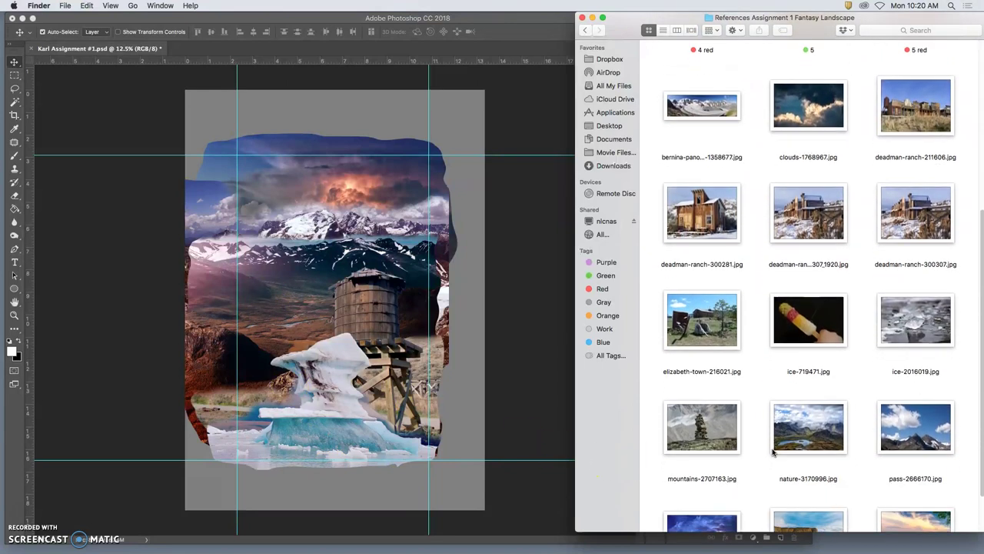
{"action": "scroll", "coordinate": [762, 451], "scroll_direction": "down", "scroll_amount": 1}
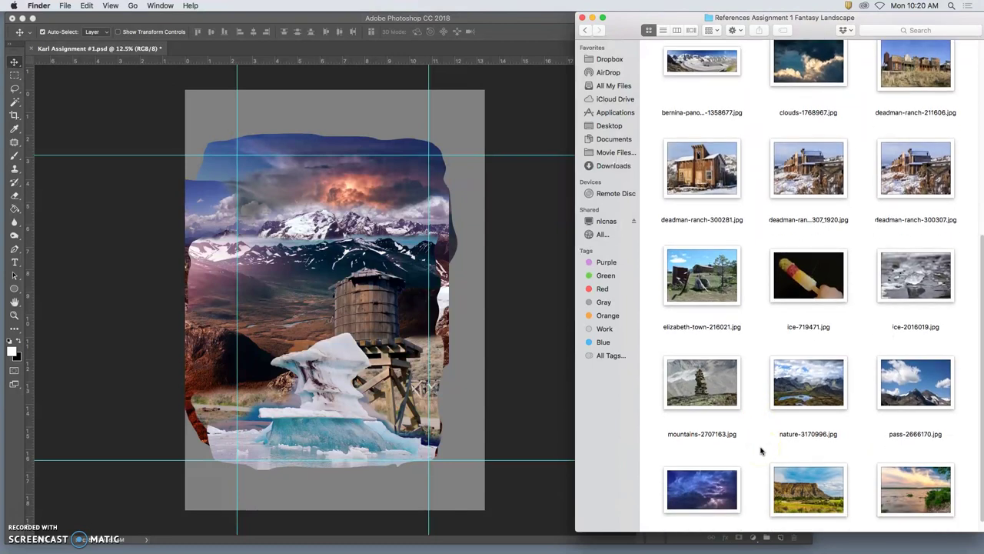
{"action": "left_click", "coordinate": [691, 285]}
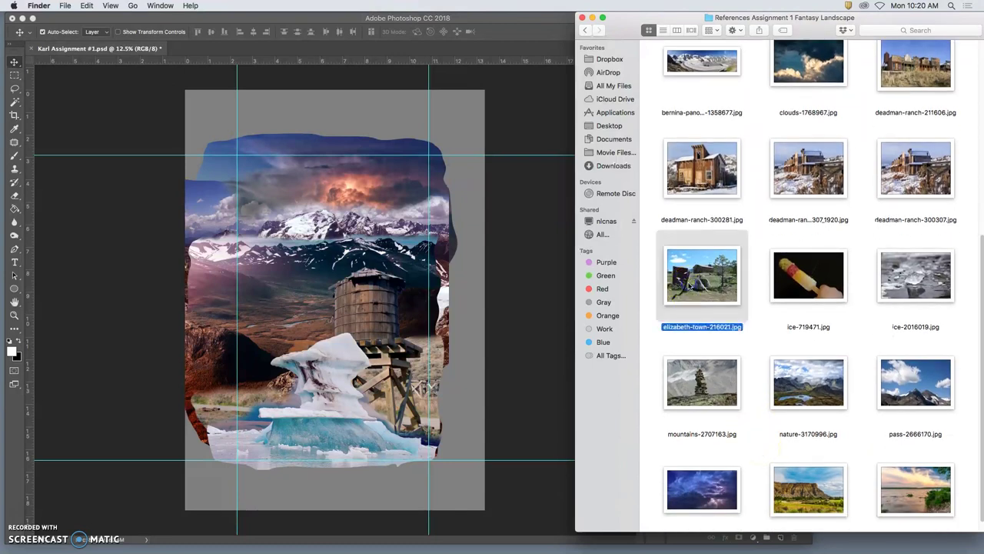
{"action": "double_click", "coordinate": [688, 285]}
{"action": "left_click_drag", "start_coordinate": [443, 392], "coordinate": [389, 397]}
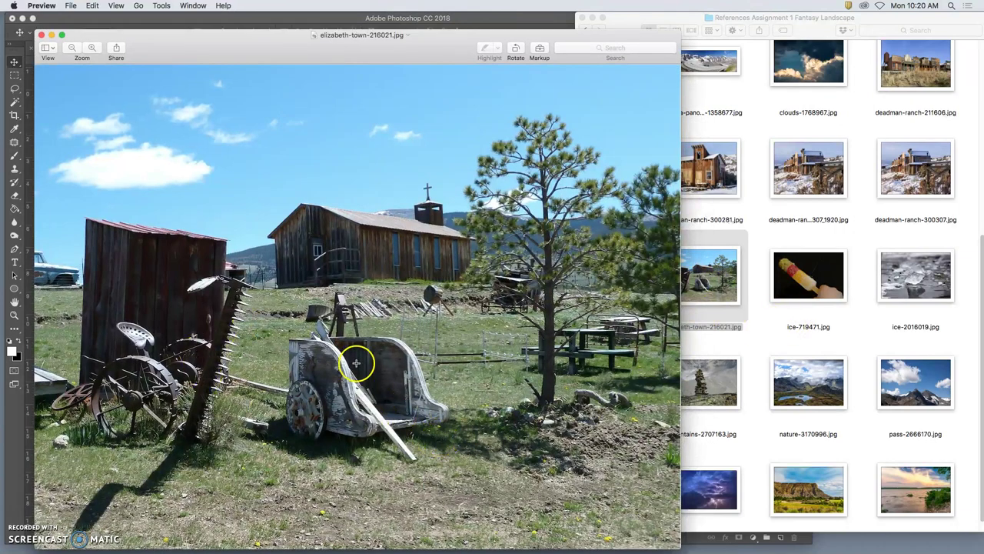
{"action": "left_click", "coordinate": [40, 36]}
- Place elizabeth-town-216021.jpg into the Photoshop collage over the lower part of the scene and commit the placement
{"action": "left_click_drag", "start_coordinate": [701, 275], "coordinate": [355, 388]}
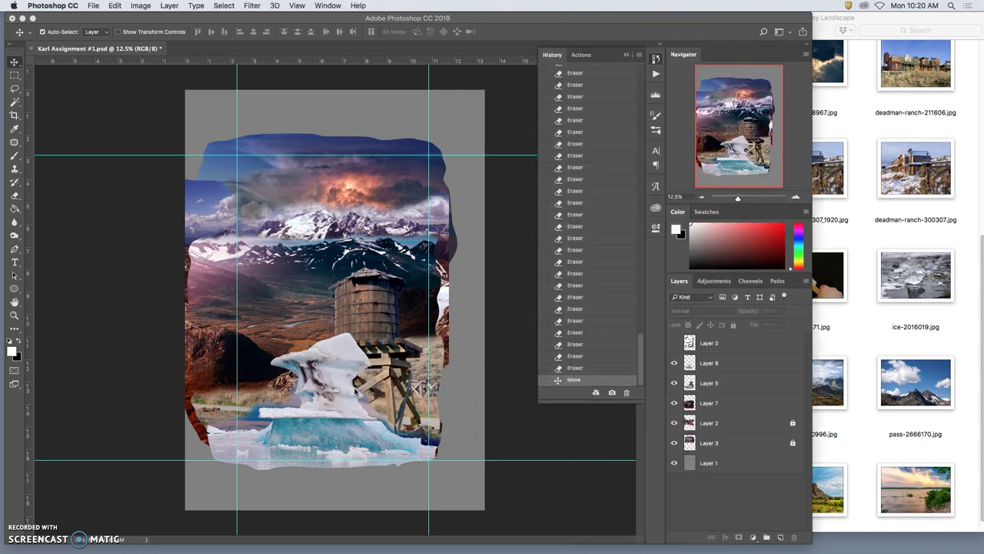
{"action": "left_click_drag", "start_coordinate": [362, 356], "coordinate": [351, 379]}
{"action": "left_click", "coordinate": [458, 371]}
{"action": "left_click", "coordinate": [458, 372]}
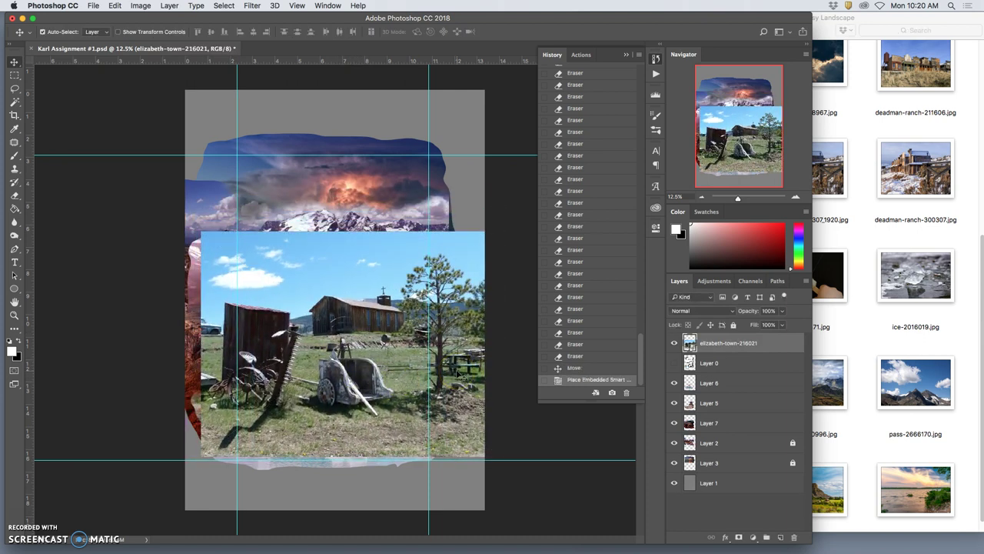
- Lasso the buildings, cart and pine tree in the elizabeth-town photo, leaving out most of the sky and the lowest strip of ground
{"action": "left_click", "coordinate": [14, 89]}
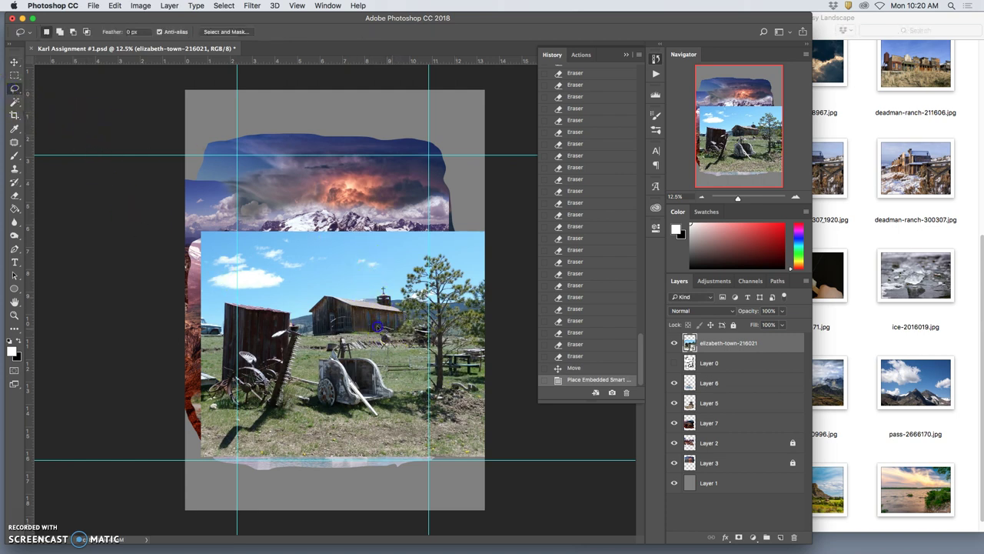
{"action": "left_click_drag", "start_coordinate": [312, 332], "coordinate": [340, 282]}
{"action": "left_click", "coordinate": [392, 292]}
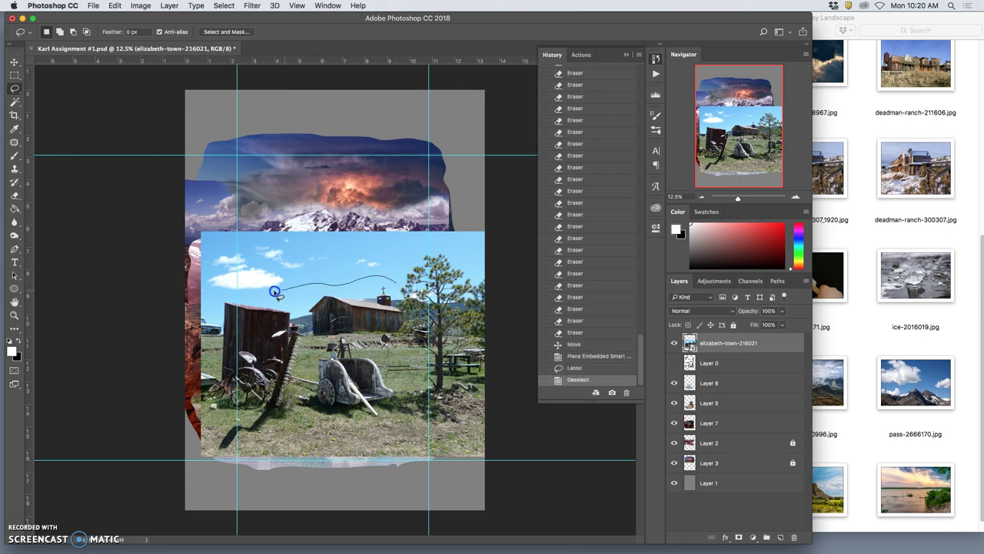
{"action": "left_click_drag", "start_coordinate": [196, 340], "coordinate": [198, 395]}
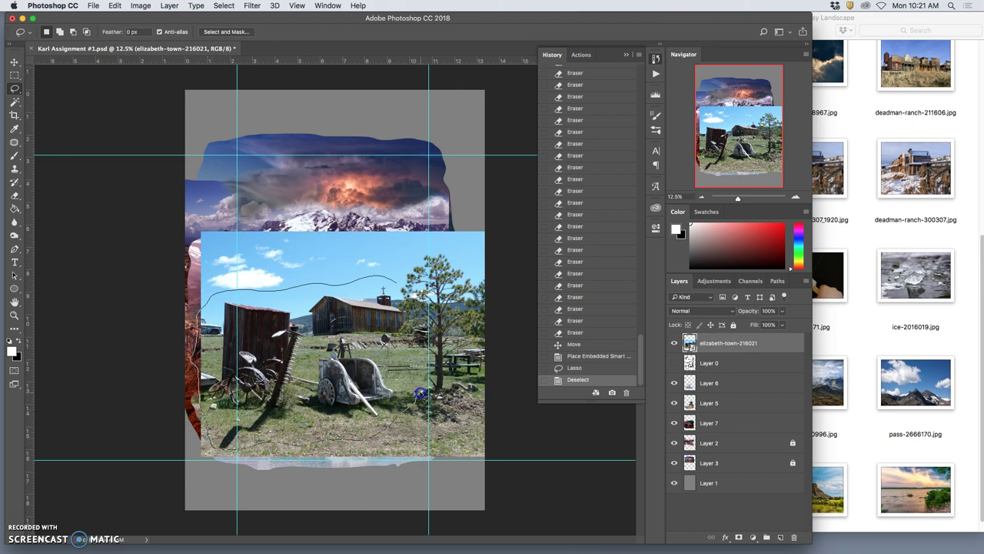
{"action": "left_click_drag", "start_coordinate": [513, 402], "coordinate": [491, 263]}
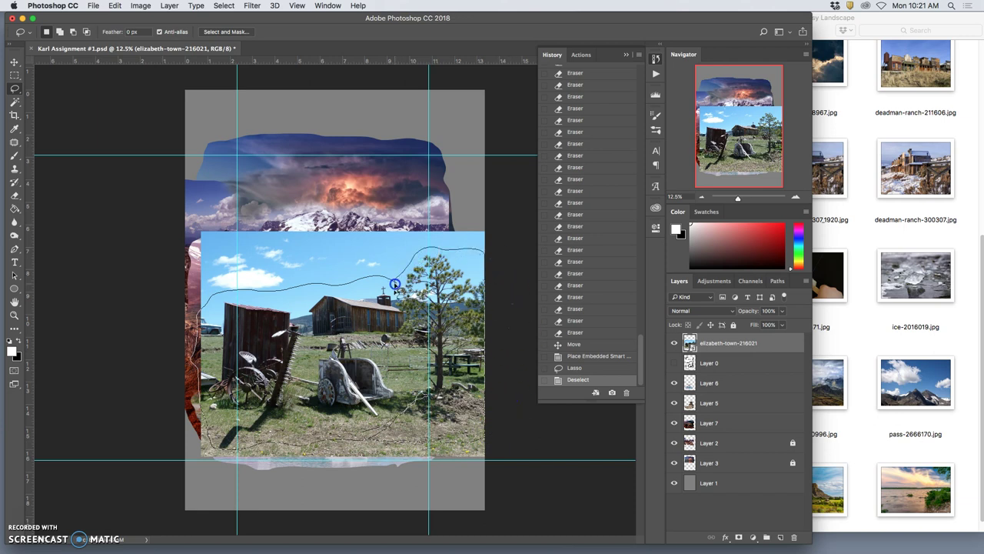
{"action": "left_click_drag", "start_coordinate": [405, 438], "coordinate": [421, 436]}
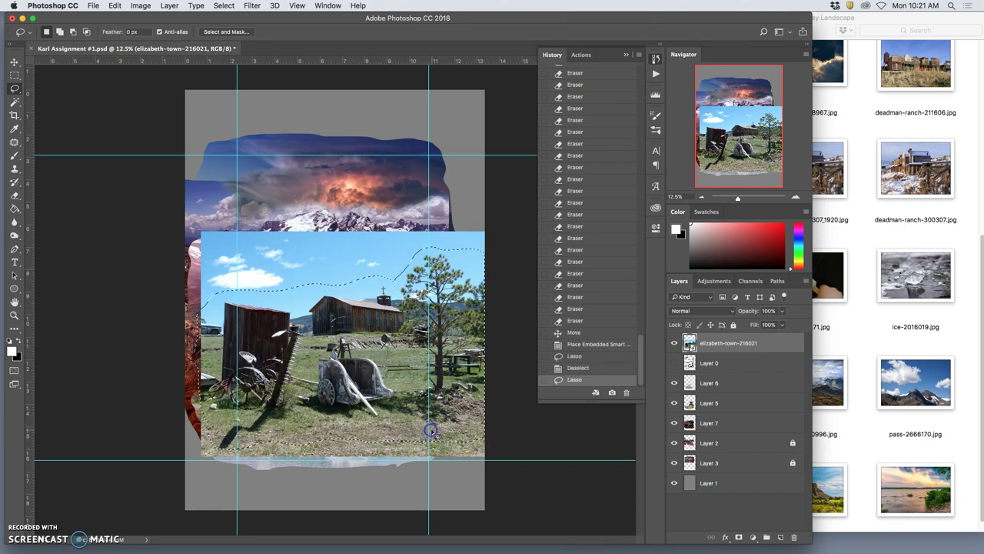
{"action": "left_click", "coordinate": [440, 399]}
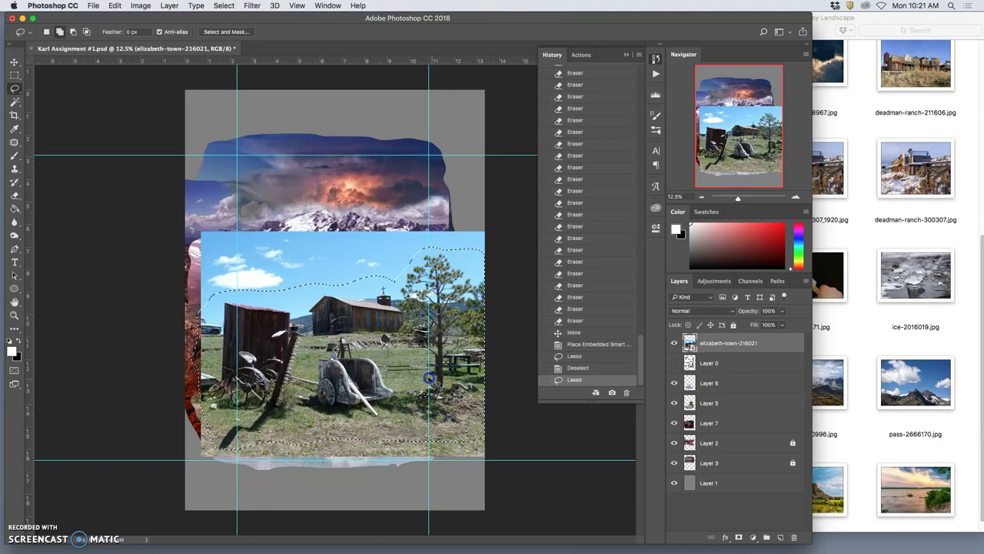
{"action": "left_click_drag", "start_coordinate": [439, 374], "coordinate": [435, 389]}
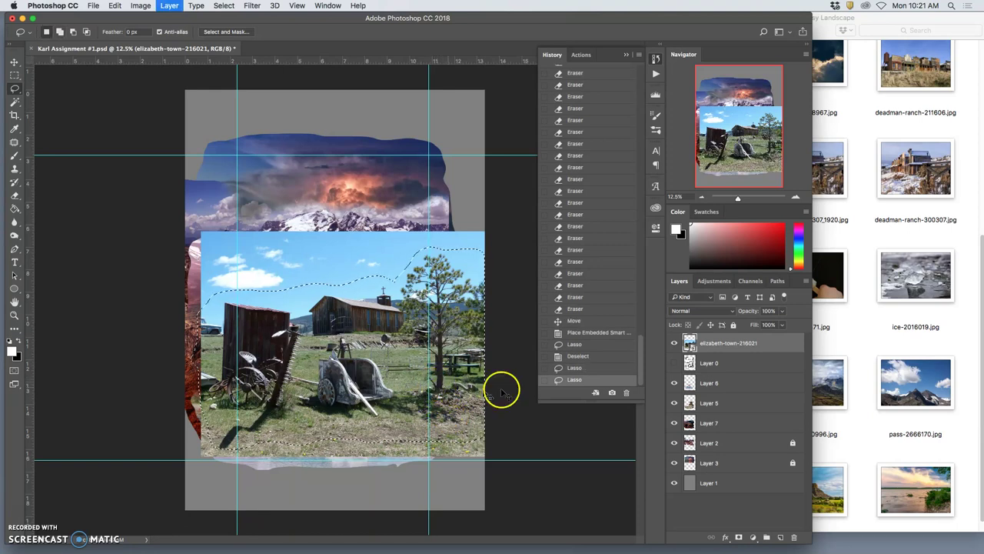
- Copy the lassoed town area to a new layer and delete the original elizabeth-town-216021 layer
{"action": "key", "text": "ctrl+j"}
{"action": "left_click", "coordinate": [675, 364]}
{"action": "key", "text": "Delete"}
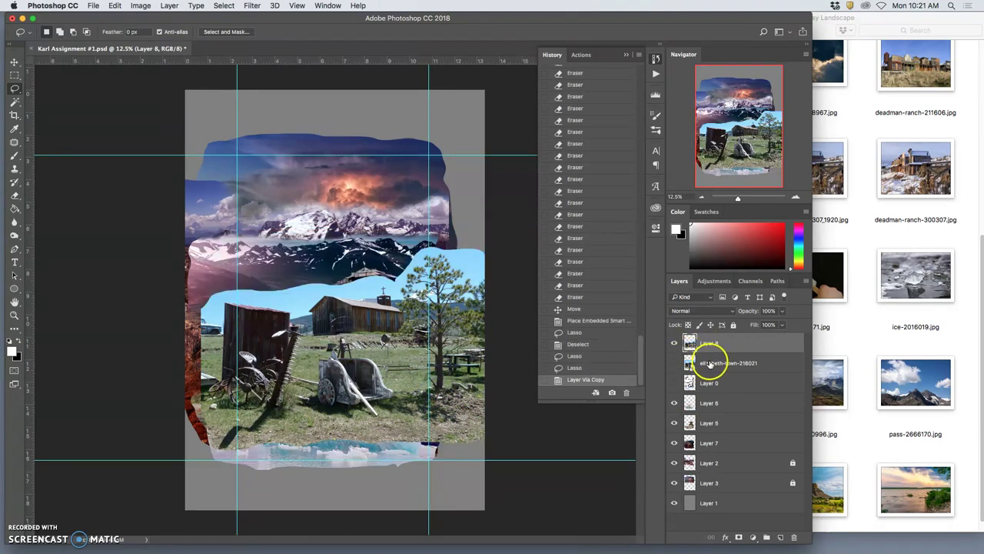
{"action": "left_click", "coordinate": [708, 363]}
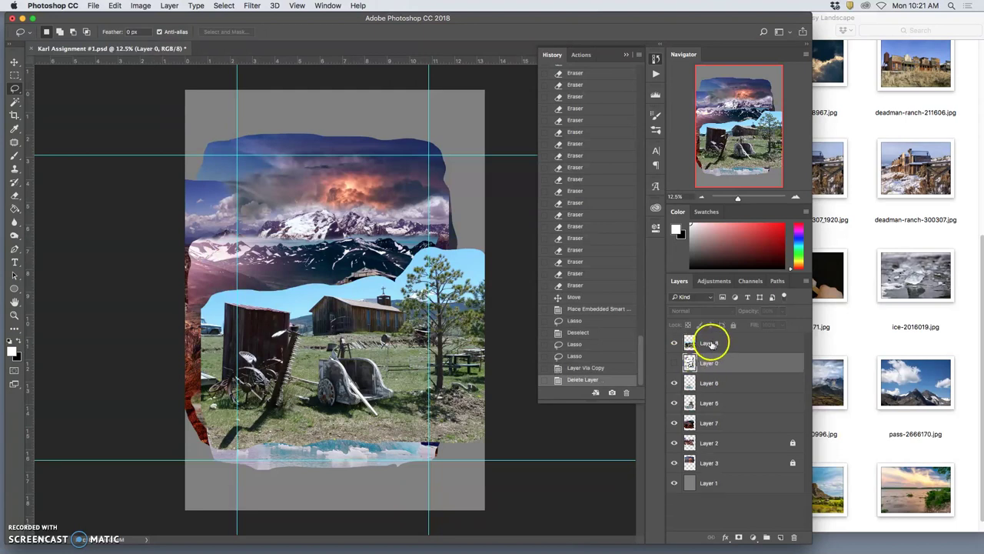
- Scale the town cut-out on Layer 8 to about 74.8% and reorder it beneath the iceberg and water tower layers
{"action": "left_click", "coordinate": [715, 344]}
{"action": "left_click_drag", "start_coordinate": [720, 346], "coordinate": [712, 388]}
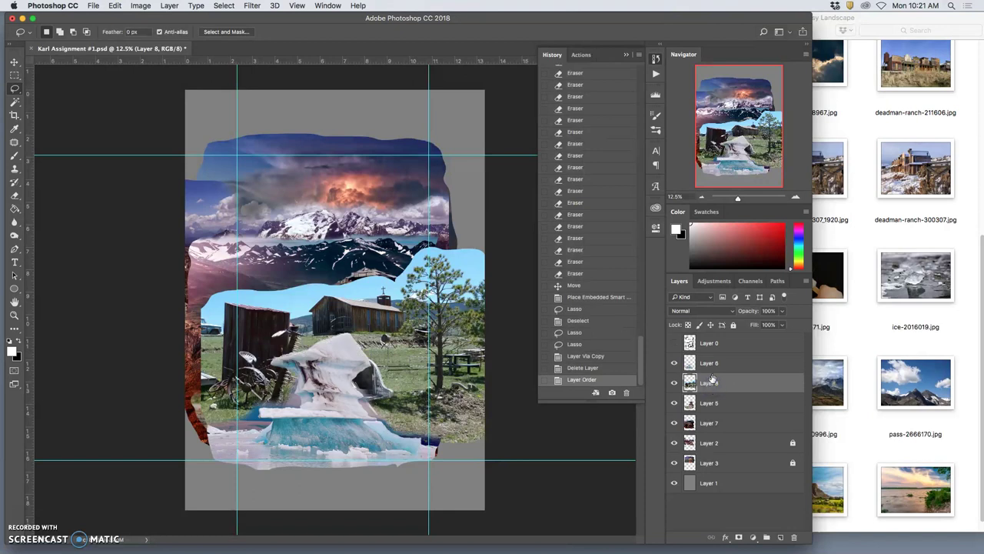
{"action": "key", "text": "super+t"}
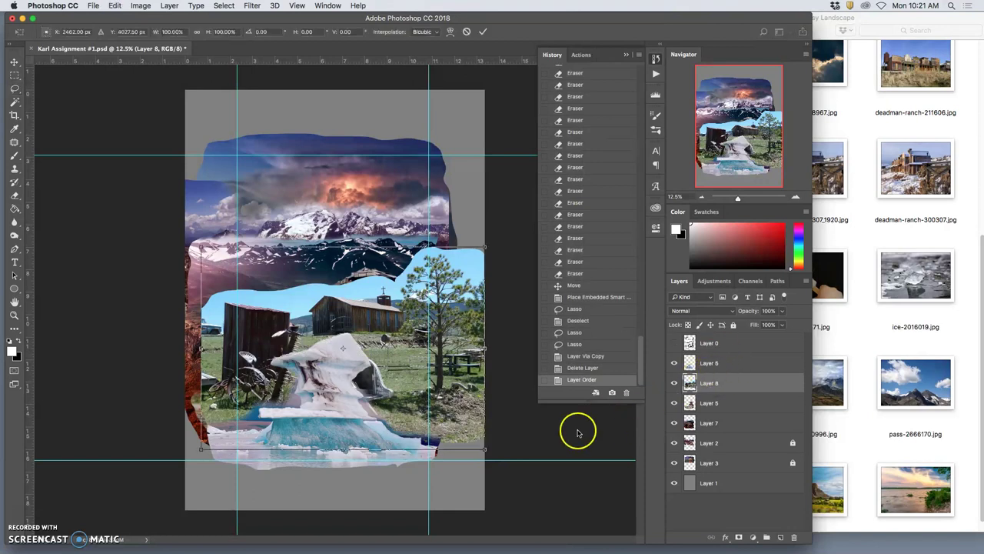
{"action": "left_click_drag", "start_coordinate": [489, 450], "coordinate": [403, 414]}
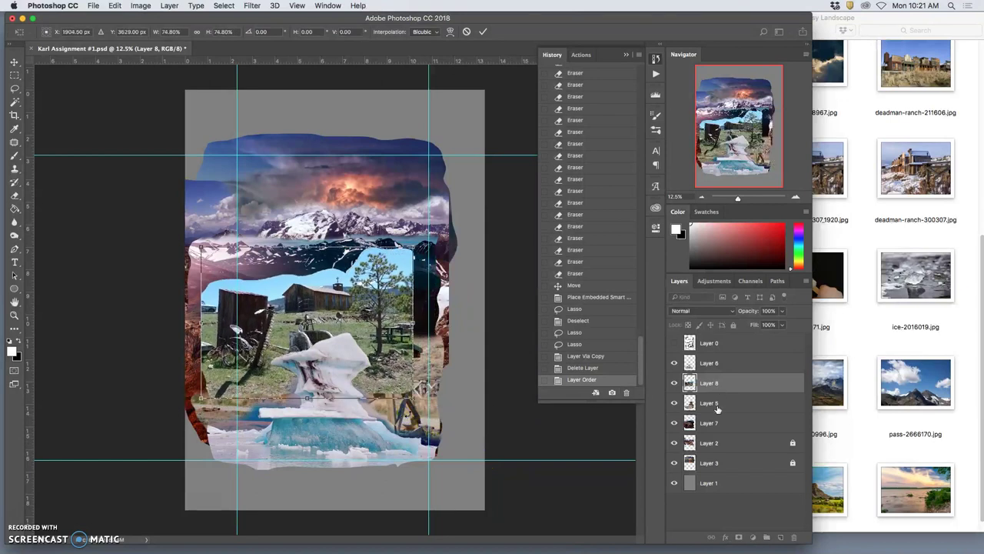
{"action": "key", "text": "Return"}
{"action": "left_click_drag", "start_coordinate": [715, 386], "coordinate": [716, 410]}
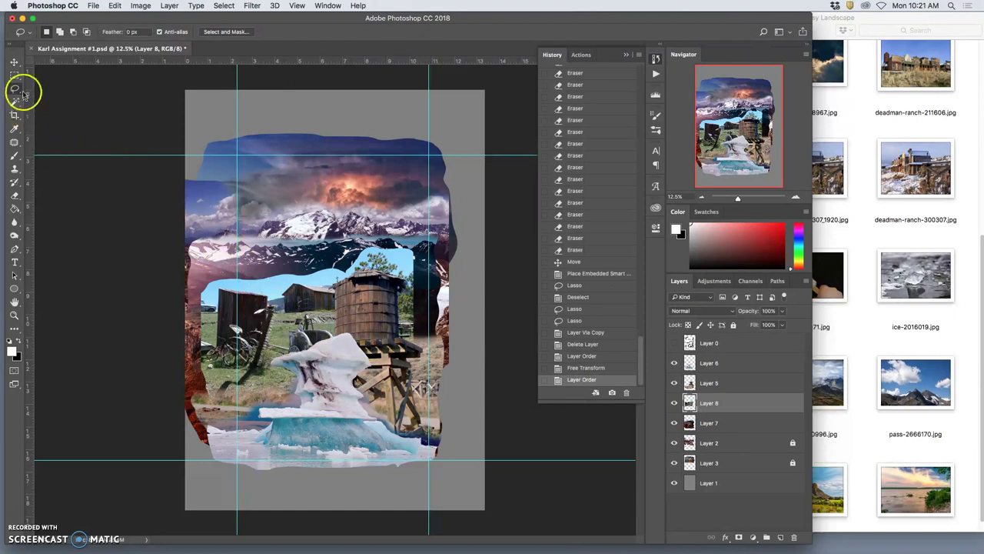
- Reposition the town cut-out down and left beside the water tower and scale it to about 80%
{"action": "left_click", "coordinate": [13, 62]}
{"action": "left_click_drag", "start_coordinate": [288, 281], "coordinate": [266, 323]}
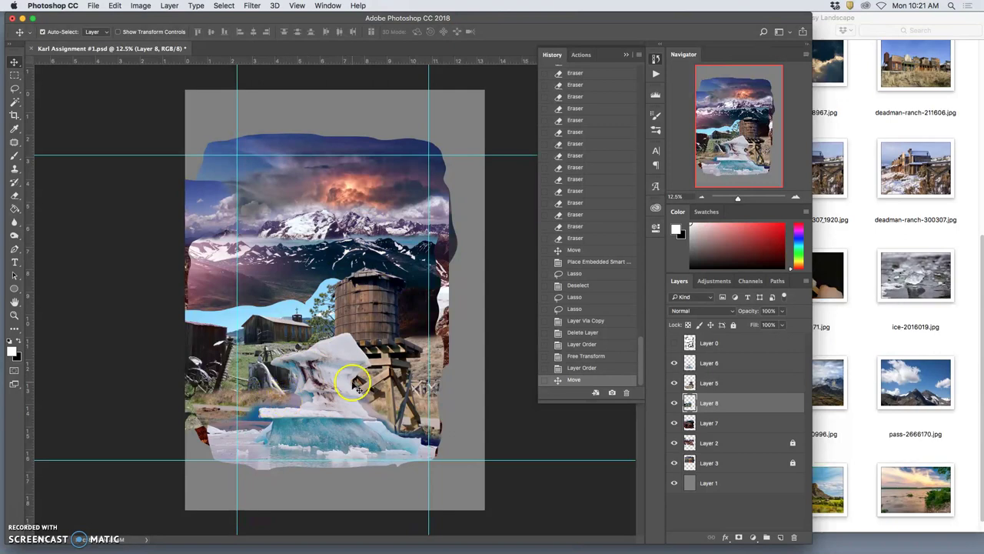
{"action": "key", "text": "super+equal"}
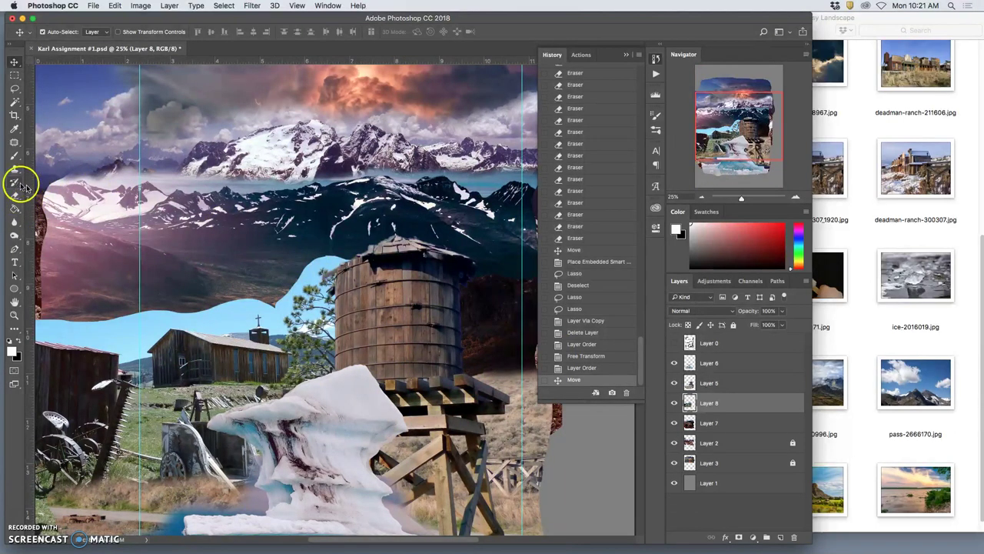
{"action": "key", "text": "super+t"}
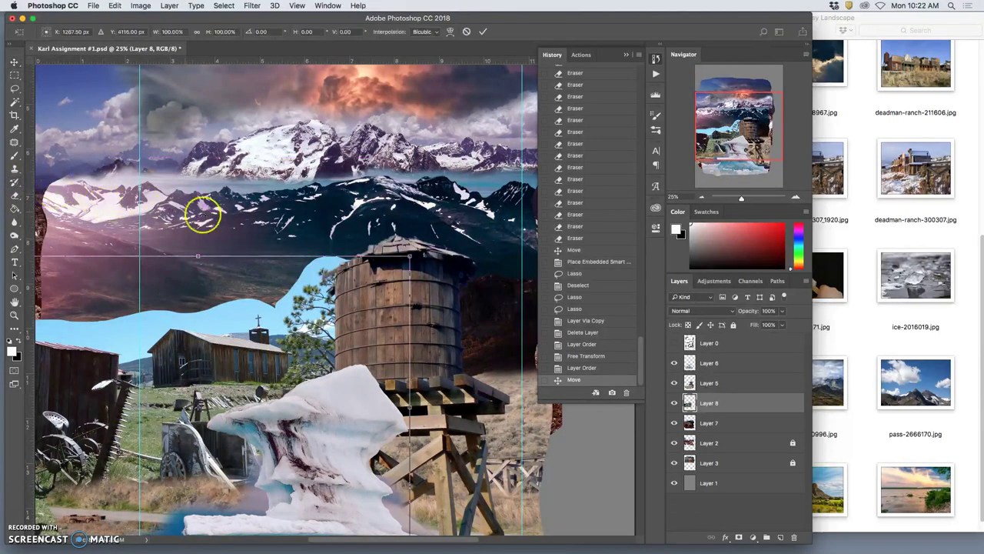
{"action": "left_click_drag", "start_coordinate": [410, 258], "coordinate": [339, 301]}
{"action": "left_click_drag", "start_coordinate": [405, 267], "coordinate": [362, 297]}
{"action": "left_click_drag", "start_coordinate": [313, 343], "coordinate": [316, 332]}
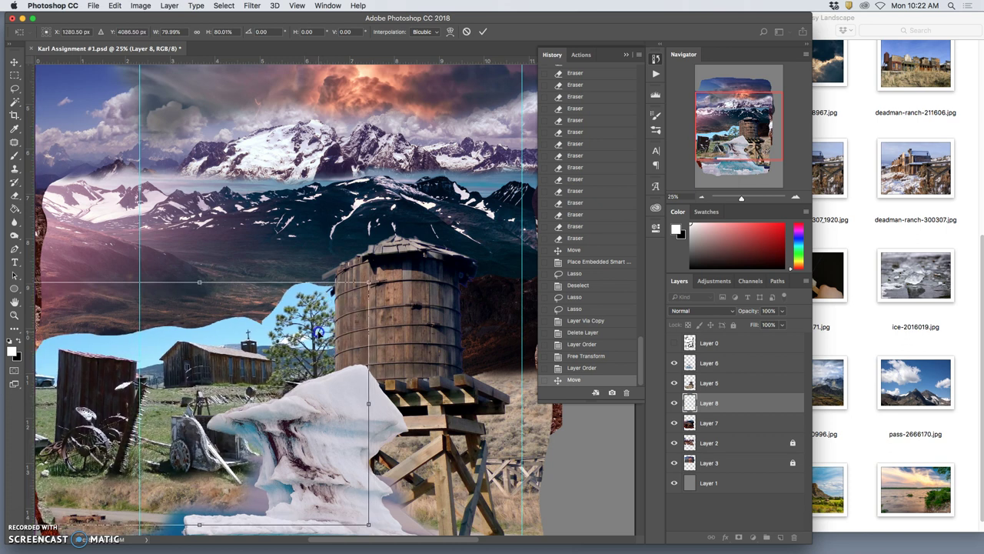
{"action": "key", "text": "Return"}
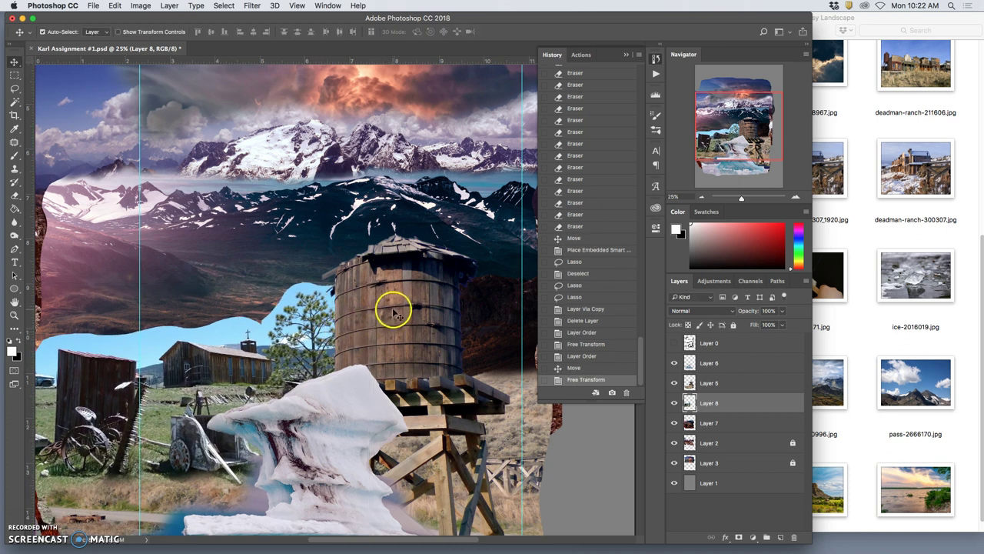
- Erase the hard upper edge of blue sky above the buildings and tree on Layer 8 with the Eraser
{"action": "key", "text": "super+minus"}
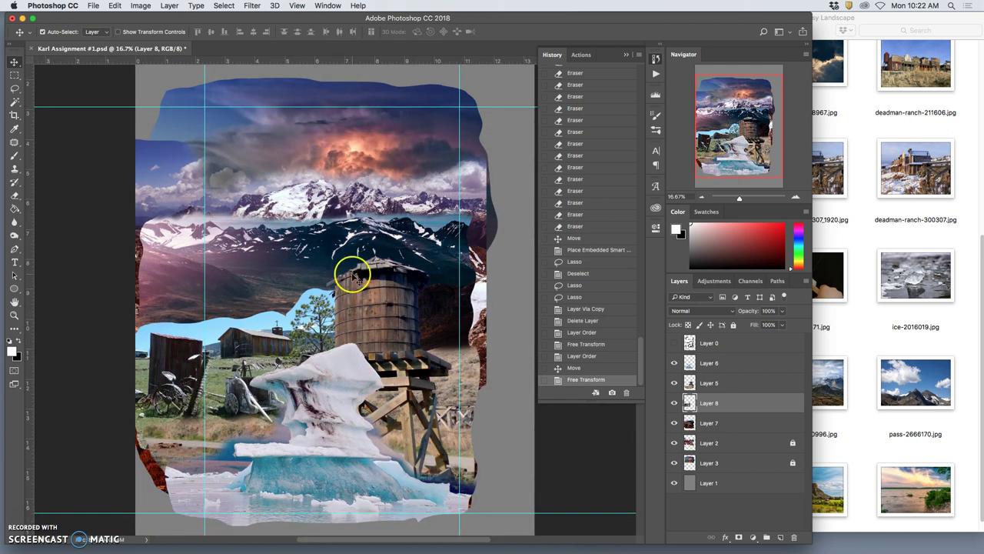
{"action": "left_click", "coordinate": [13, 194]}
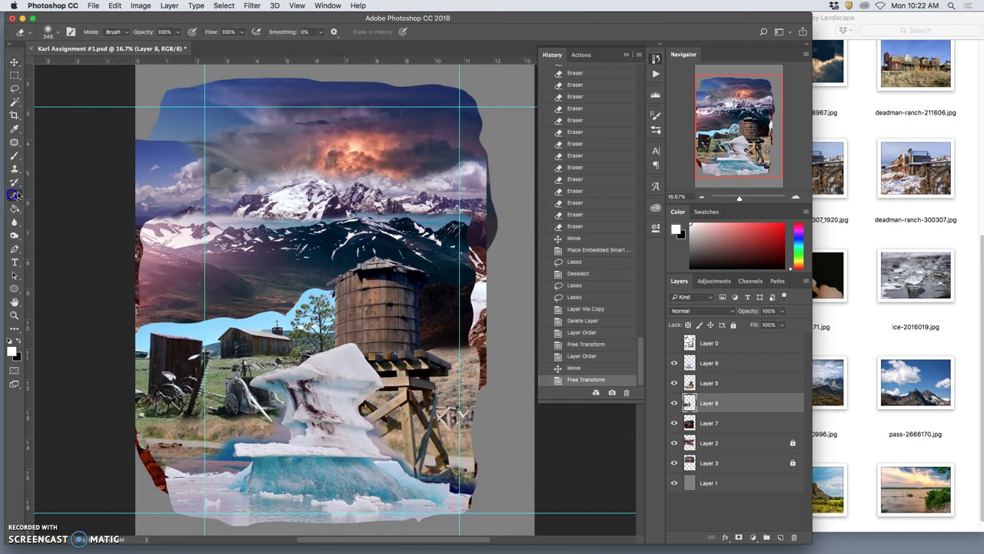
{"action": "mouse_move", "coordinate": [305, 278]}
{"action": "left_mouse_down"}
{"action": "mouse_move", "coordinate": [326, 278]}
{"action": "mouse_move", "coordinate": [253, 304]}
{"action": "left_mouse_up"}
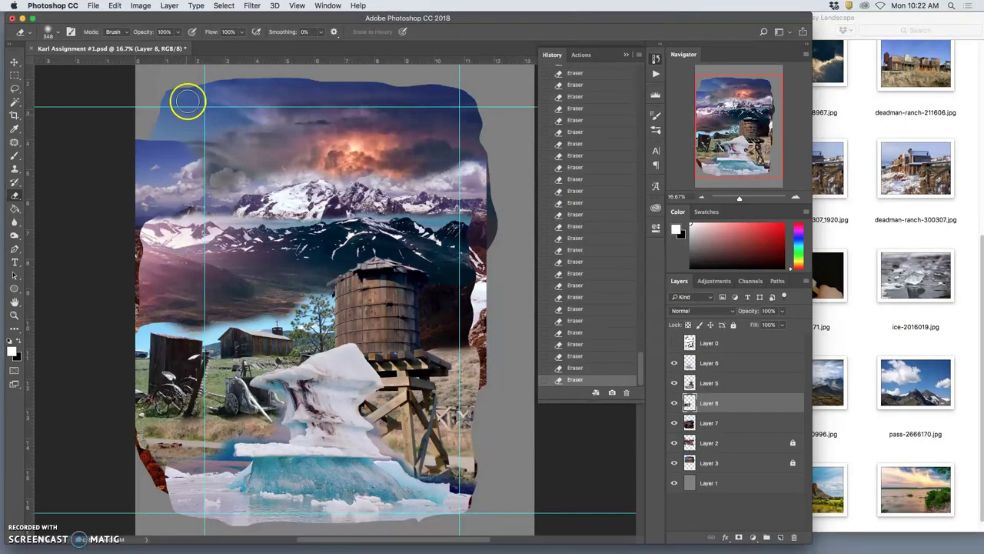
- Apply Levels to Layer 8 with a midtone input of about 0.92 and output levels of 10 and 222
{"action": "left_click", "coordinate": [114, 6]}
{"action": "mouse_move", "coordinate": [142, 7]}
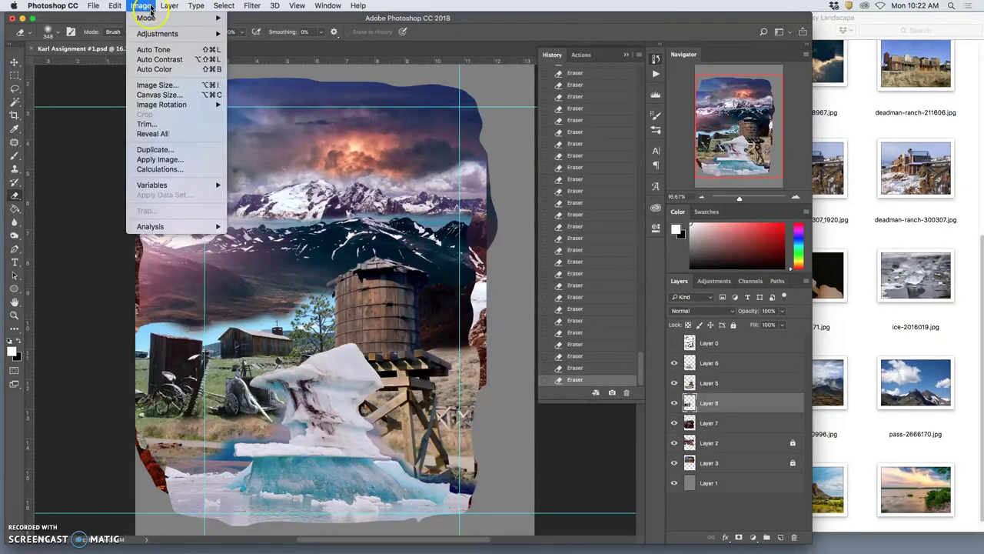
{"action": "mouse_move", "coordinate": [176, 34]}
{"action": "left_click", "coordinate": [249, 43]}
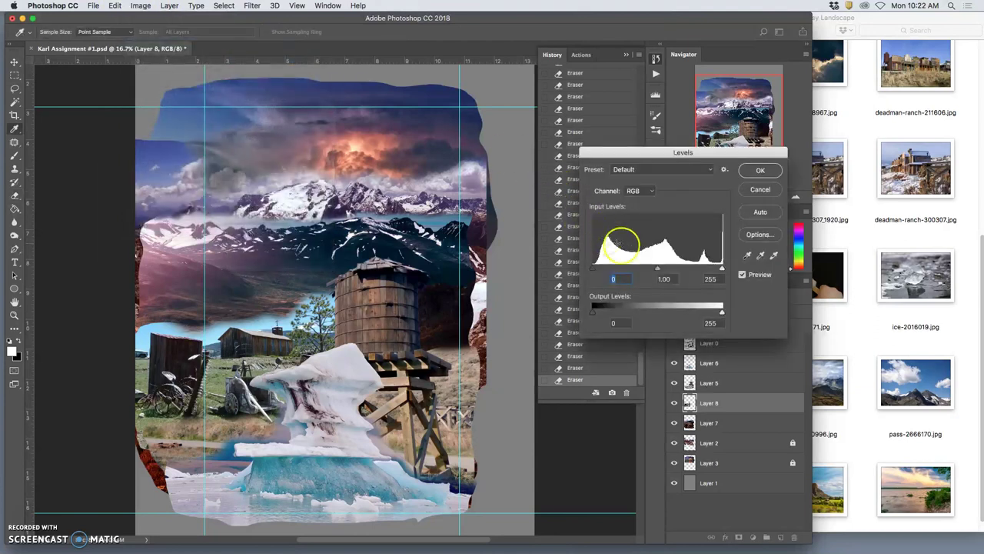
{"action": "left_click_drag", "start_coordinate": [662, 269], "coordinate": [663, 269]}
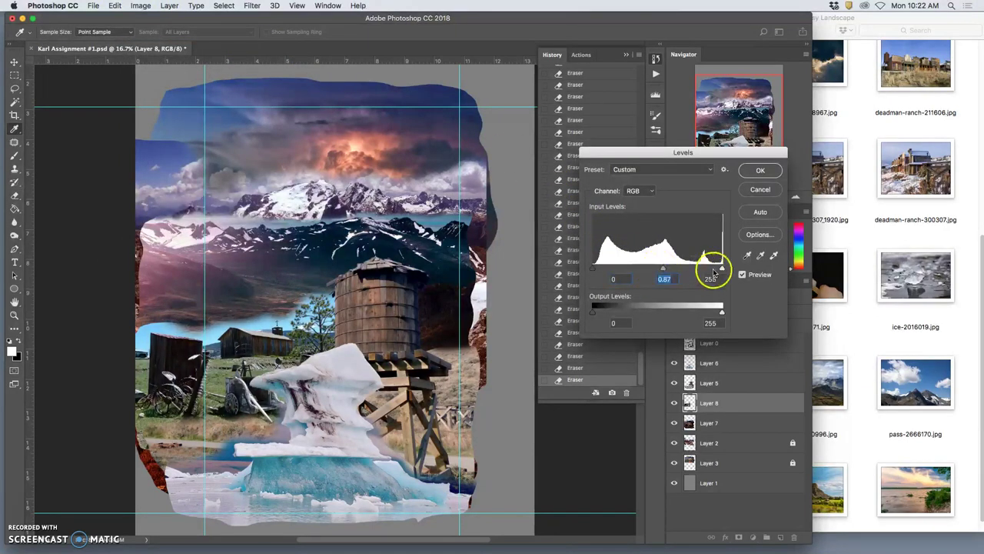
{"action": "mouse_move", "coordinate": [709, 312]}
{"action": "left_mouse_down"}
{"action": "mouse_move", "coordinate": [701, 313]}
{"action": "mouse_move", "coordinate": [721, 309]}
{"action": "left_mouse_up"}
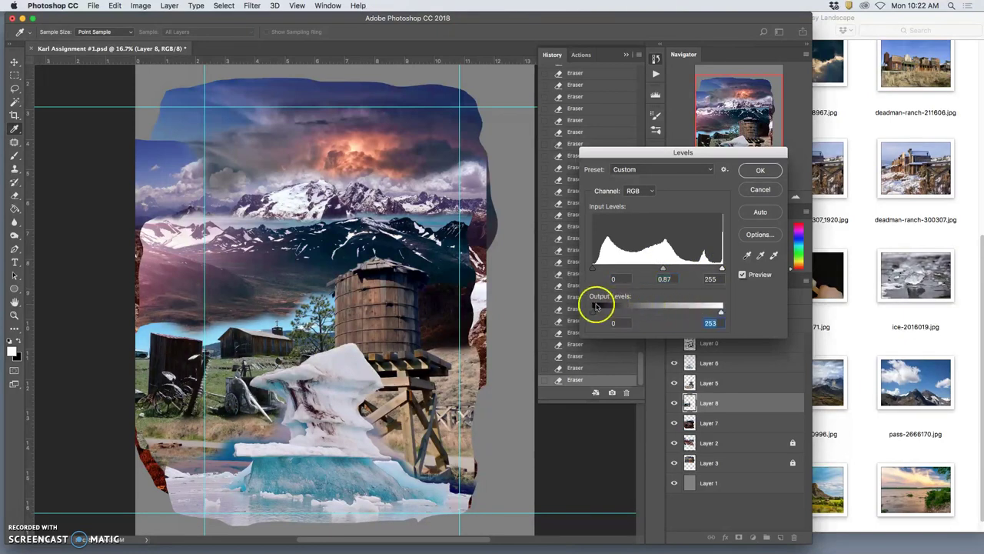
{"action": "left_click_drag", "start_coordinate": [715, 313], "coordinate": [701, 313]}
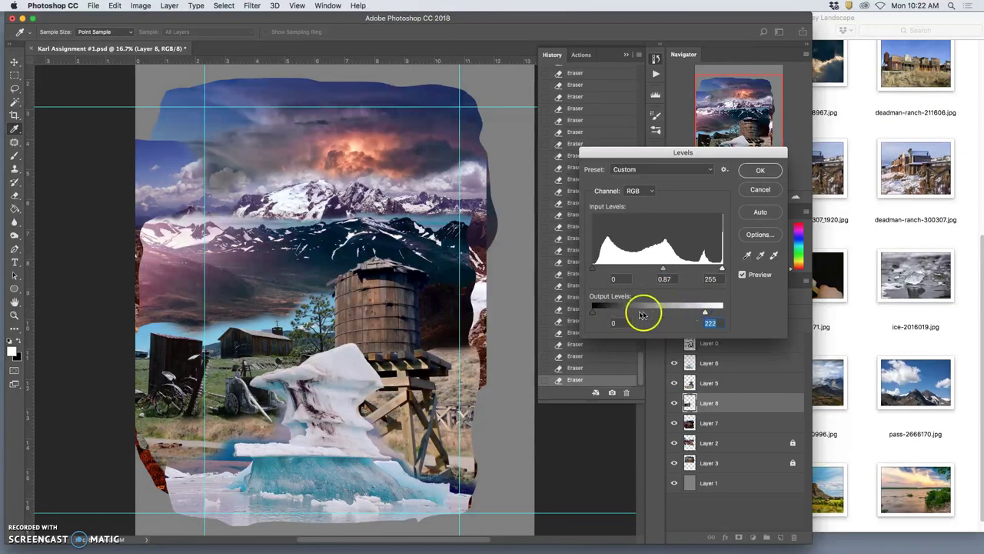
{"action": "left_click_drag", "start_coordinate": [601, 314], "coordinate": [597, 312]}
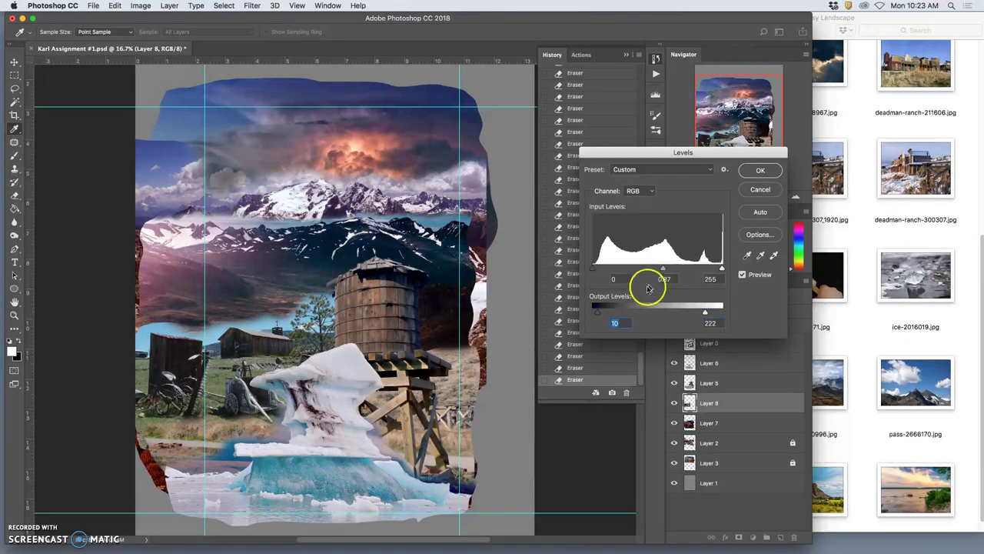
{"action": "left_click_drag", "start_coordinate": [663, 271], "coordinate": [659, 270]}
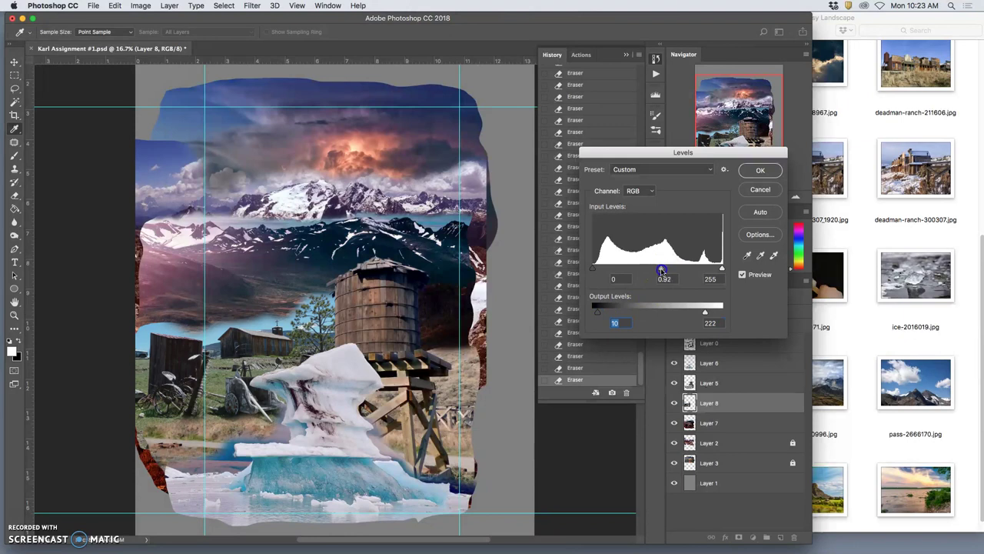
{"action": "left_click", "coordinate": [760, 170]}
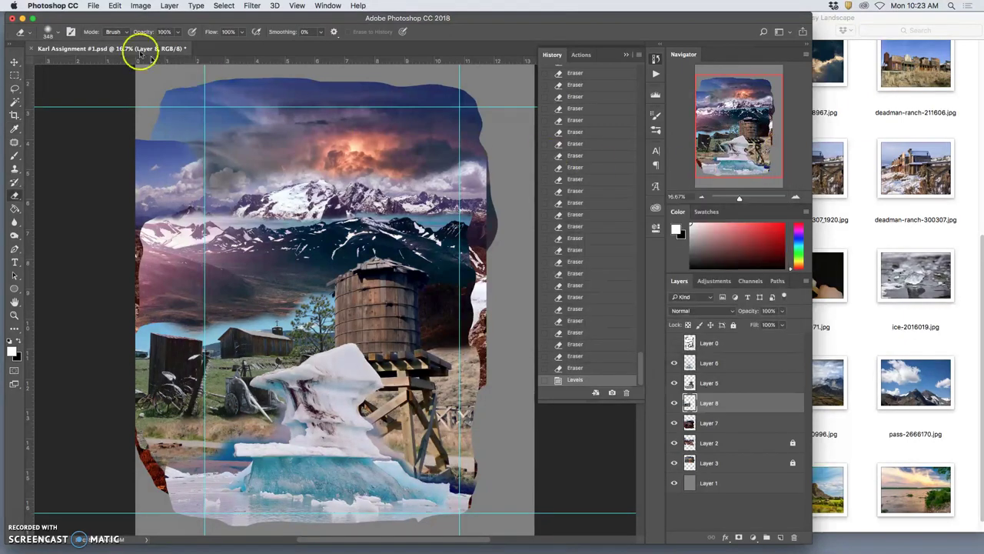
- Apply Color Balance to Layer 8 with midtones at +24, 0, -14 and highlights at about -14, -16, 0
{"action": "left_click", "coordinate": [141, 6]}
{"action": "mouse_move", "coordinate": [171, 31]}
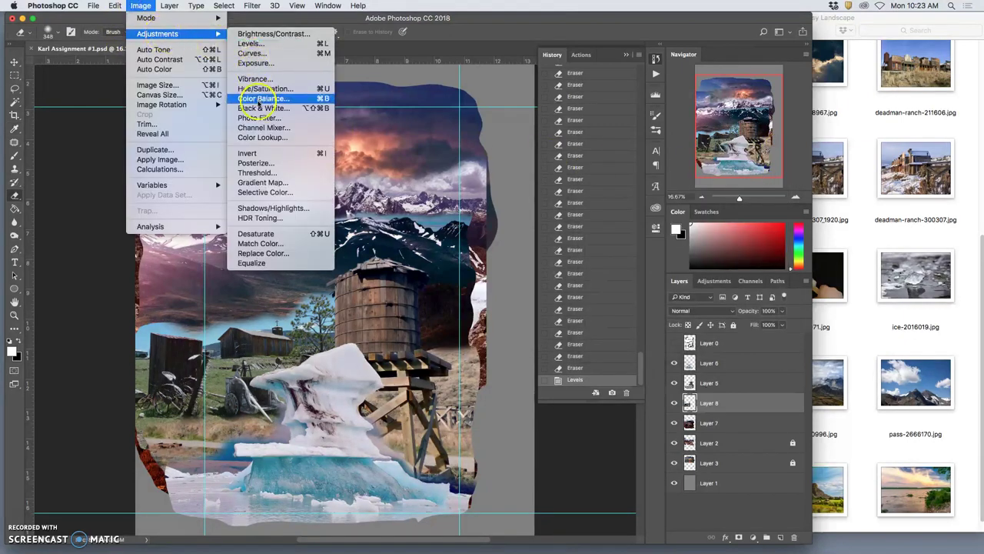
{"action": "left_click", "coordinate": [264, 97]}
{"action": "left_click_drag", "start_coordinate": [560, 279], "coordinate": [570, 259]}
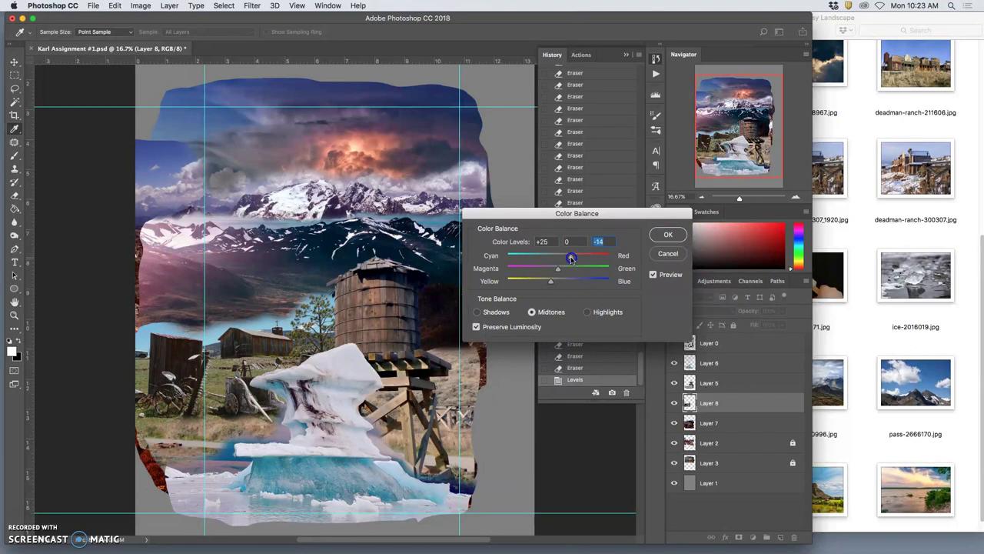
{"action": "left_click_drag", "start_coordinate": [571, 258], "coordinate": [569, 258]}
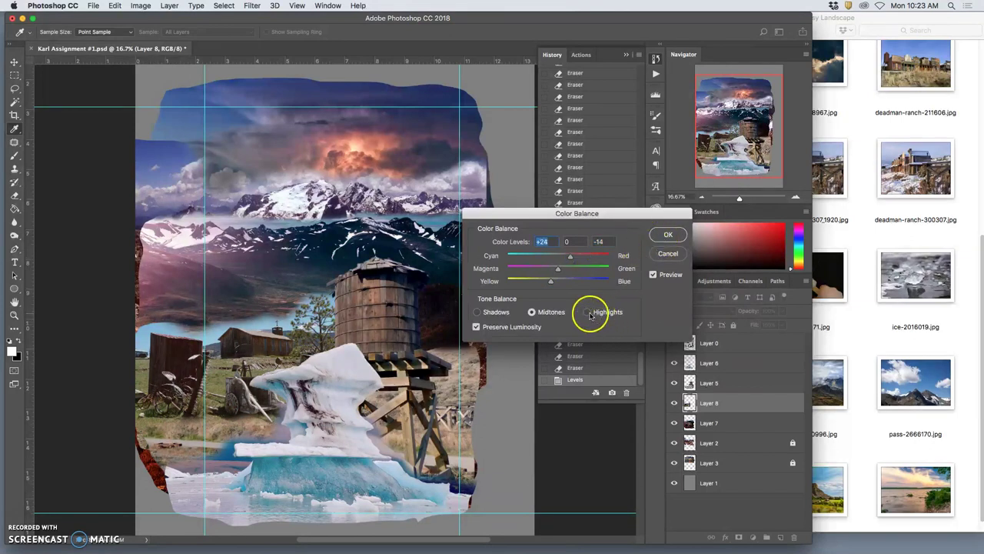
{"action": "left_click_drag", "start_coordinate": [558, 256], "coordinate": [555, 257]}
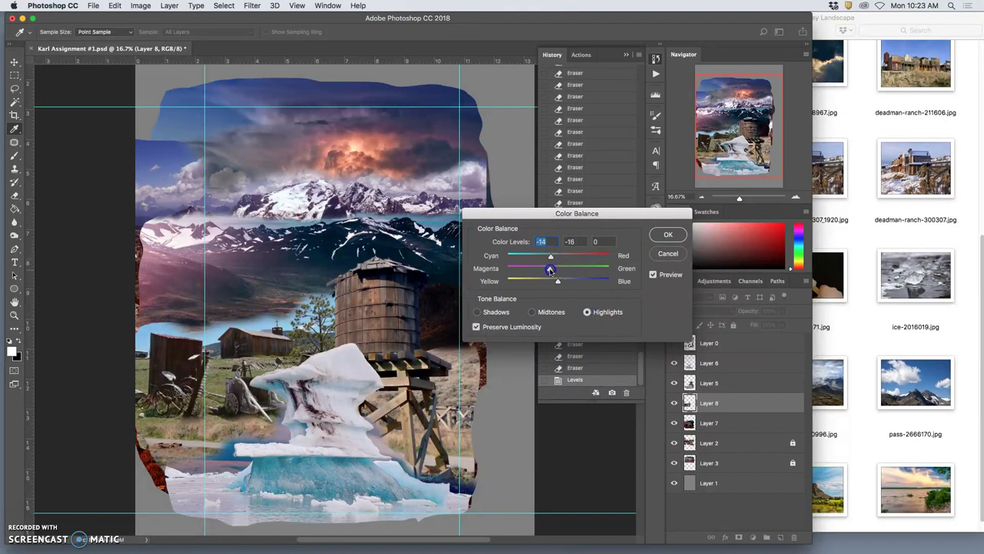
{"action": "left_click", "coordinate": [668, 234]}
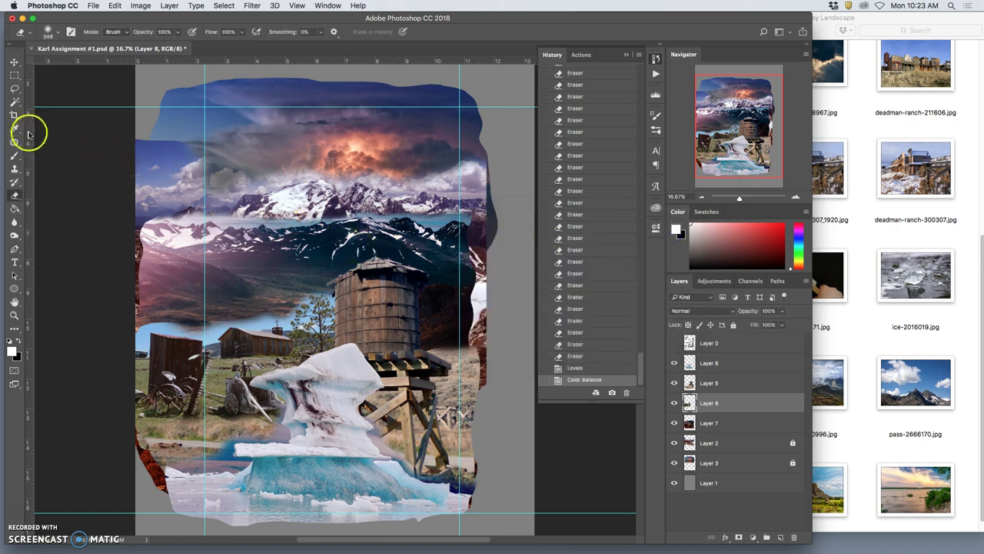
- Select the blue sky around the buildings and tree on Layer 8 with a non-contiguous Magic Wand at tolerance 32 and delete it
{"action": "left_click", "coordinate": [14, 100]}
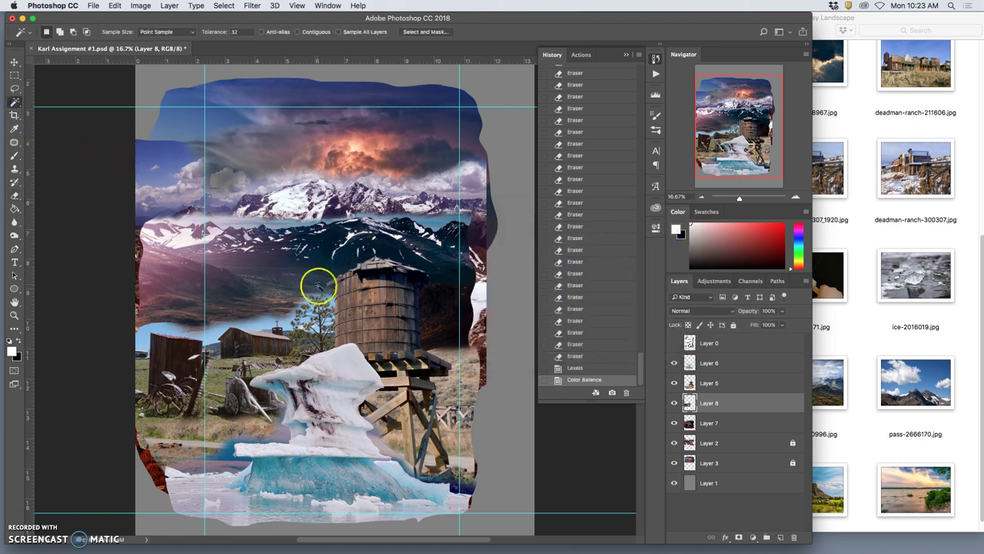
{"action": "left_click", "coordinate": [296, 31]}
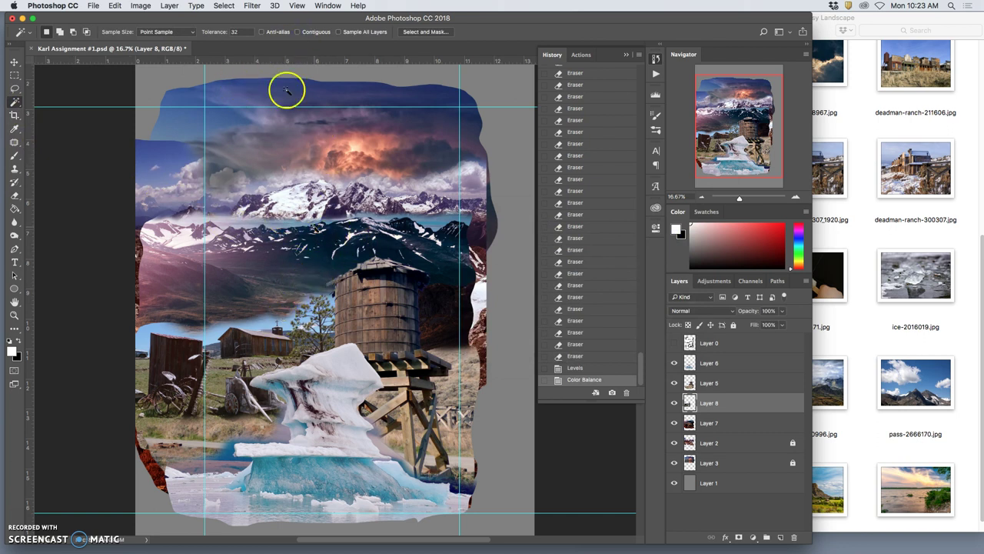
{"action": "left_click", "coordinate": [298, 31]}
{"action": "key", "text": "super+equal"}
{"action": "key", "text": "super+equal"}
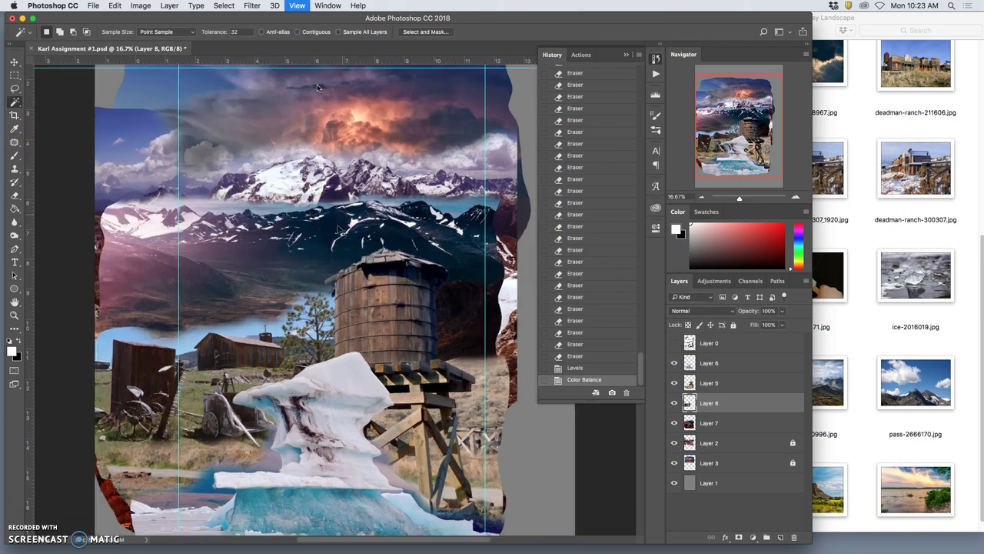
{"action": "left_click", "coordinate": [202, 349]}
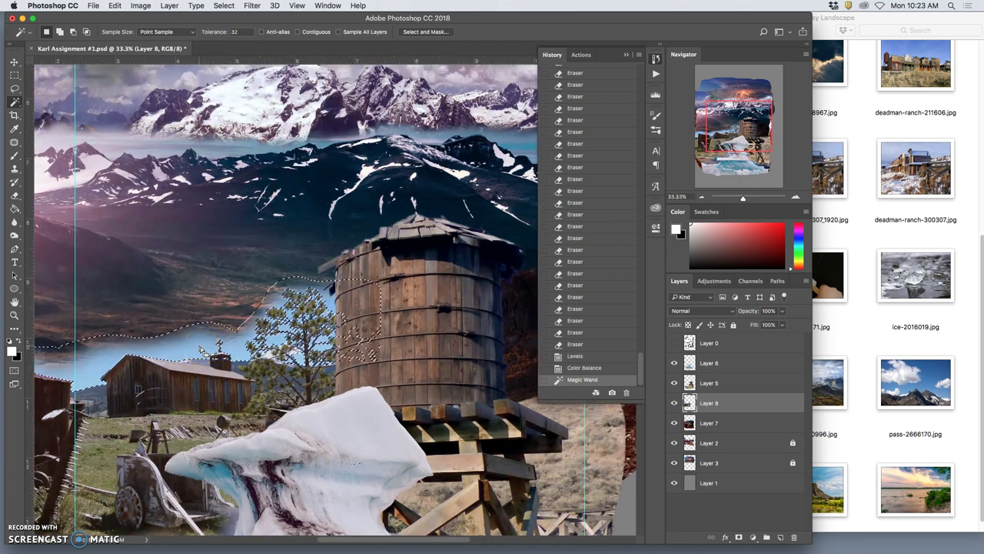
{"action": "scroll", "coordinate": [202, 349], "scroll_direction": "left", "scroll_amount": 3}
{"action": "key", "text": "Delete"}
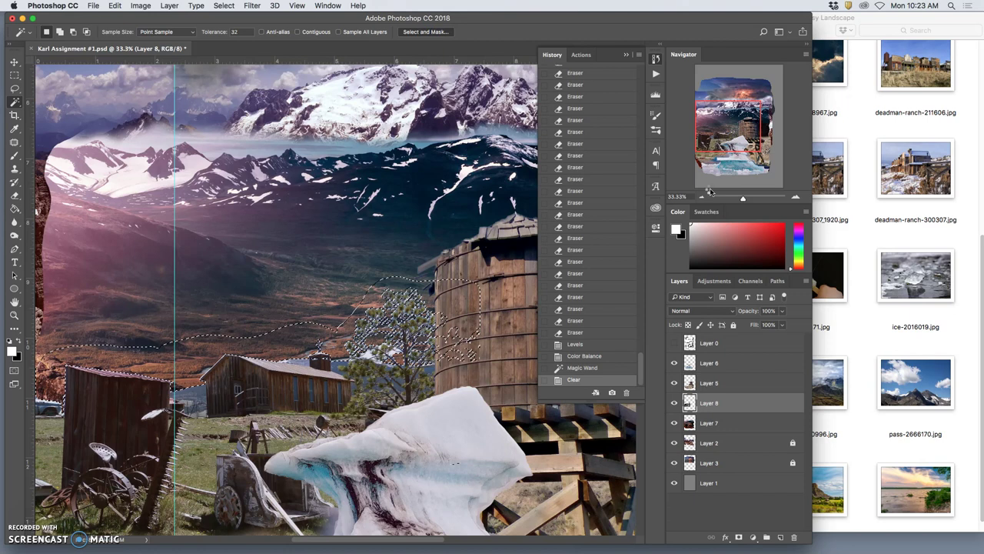
- Refine the sky selection in Select and Mask with radius 7 px, feather 2.0 px and shift edge +8%, clear the fringe three times and deselect
{"action": "key", "text": "super+alt+r"}
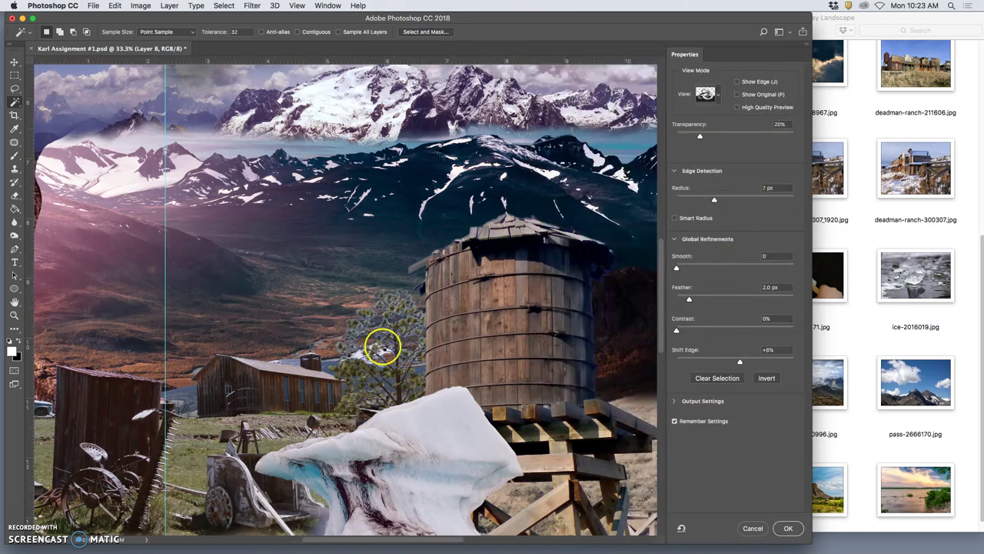
{"action": "scroll", "coordinate": [369, 349], "scroll_direction": "up", "scroll_amount": 5}
{"action": "scroll", "coordinate": [364, 345], "scroll_direction": "down", "scroll_amount": 3}
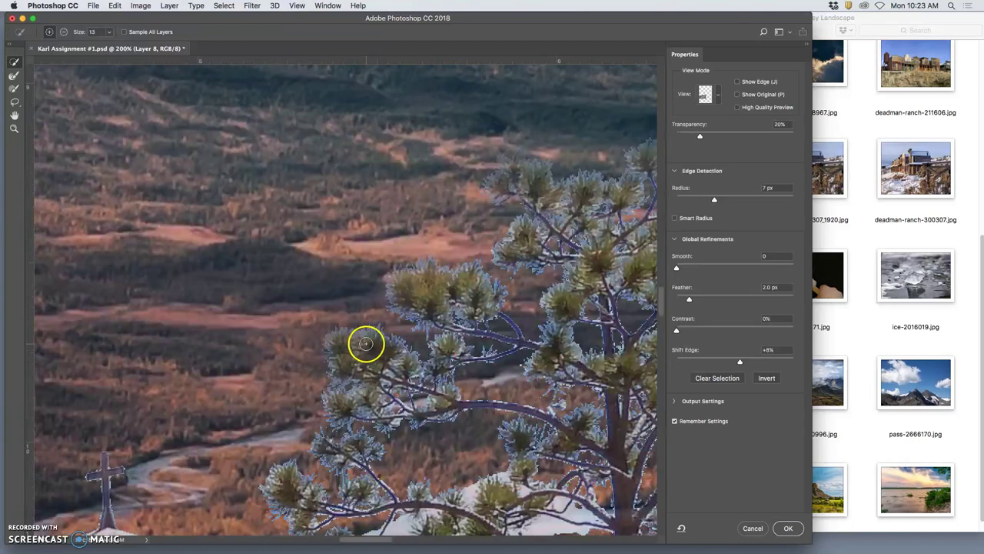
{"action": "scroll", "coordinate": [383, 334], "scroll_direction": "down", "scroll_amount": 3}
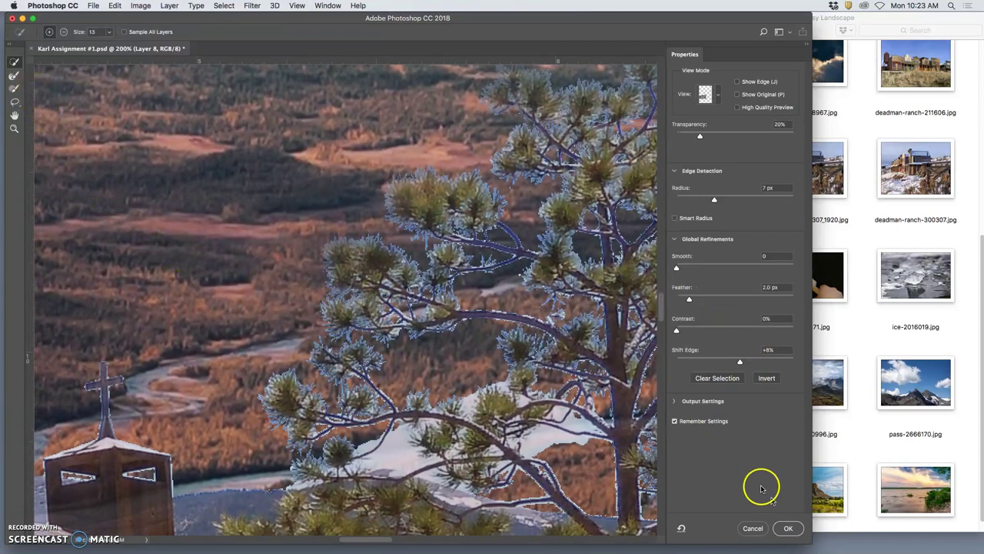
{"action": "left_click", "coordinate": [788, 529]}
{"action": "key", "text": "Delete"}
{"action": "key", "text": "Delete"}
{"action": "key", "text": "Delete"}
{"action": "key", "text": "ctrl+d"}
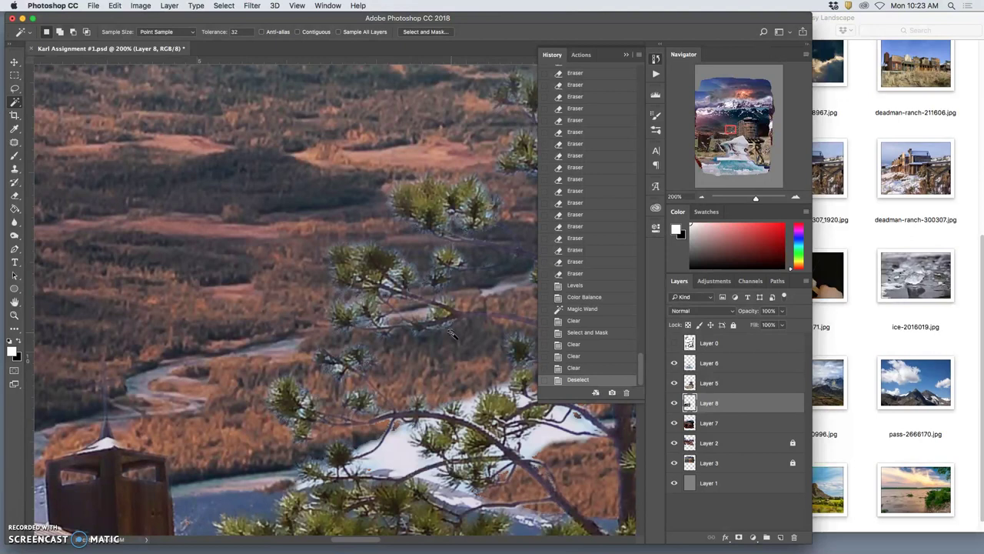
- Select the leftover white cloud patches behind the tree on Layer 8 with the Magic Wand
{"action": "key", "text": "super+minus"}
{"action": "key", "text": "super+minus"}
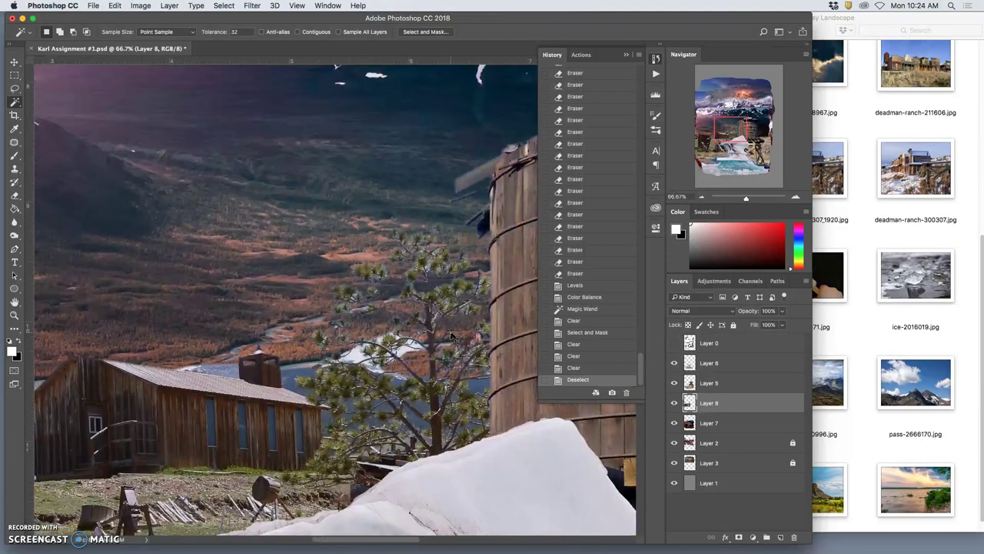
{"action": "left_click_drag", "start_coordinate": [329, 332], "coordinate": [410, 332]}
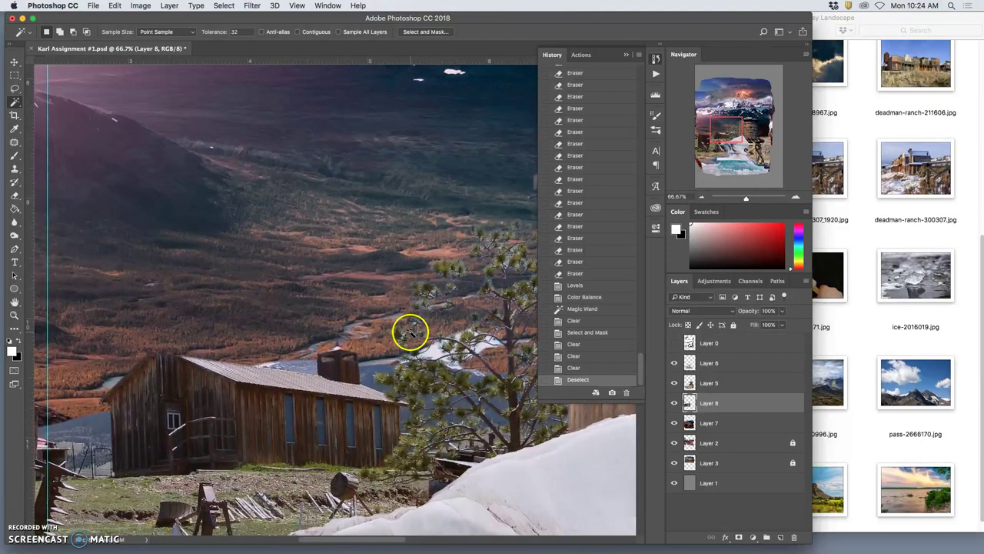
{"action": "left_click", "coordinate": [435, 351]}
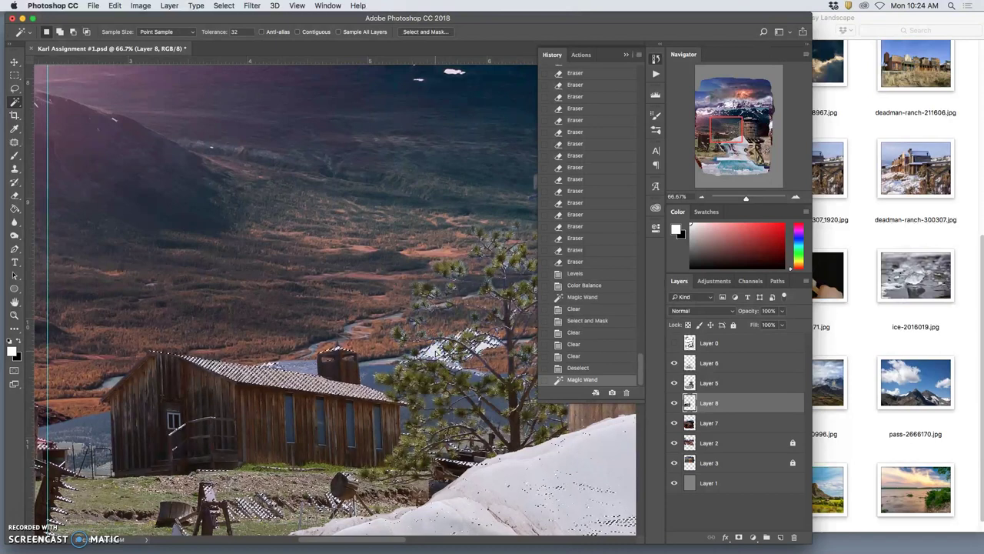
{"action": "scroll", "coordinate": [435, 351], "scroll_direction": "down", "scroll_amount": 5}
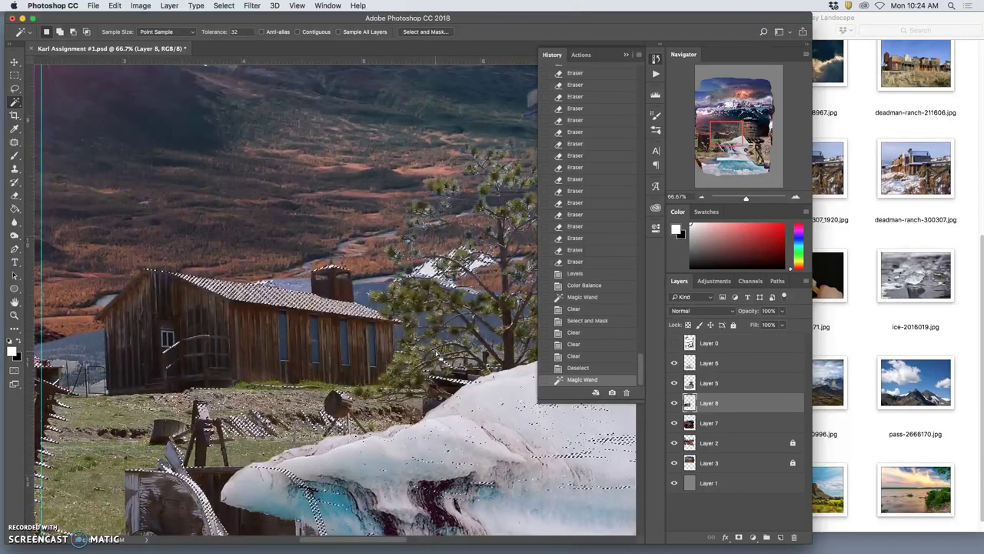
- Subtract the sheds, wheels and cart from the white-patch selection with the Lasso
{"action": "key", "text": "super+minus"}
{"action": "key", "text": "super+minus"}
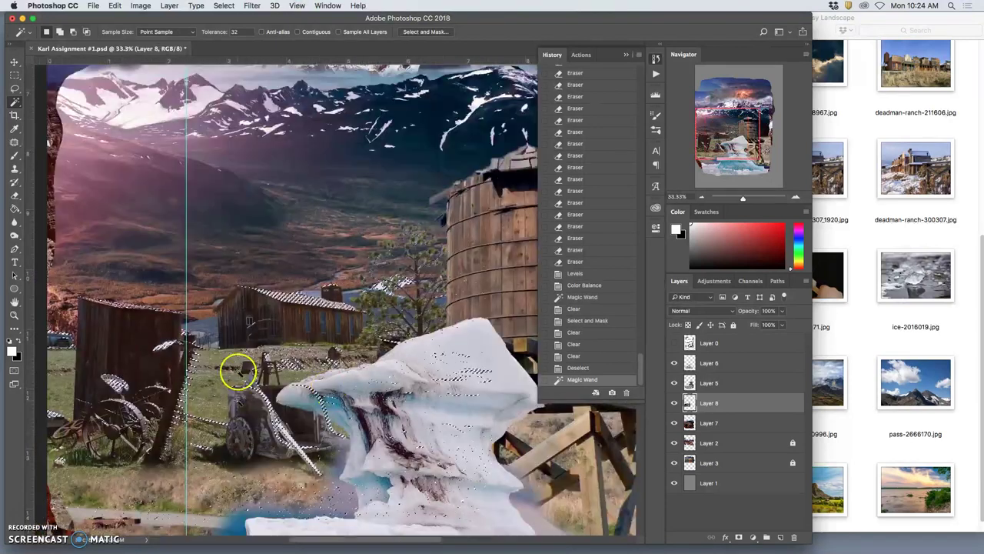
{"action": "left_click", "coordinate": [17, 89]}
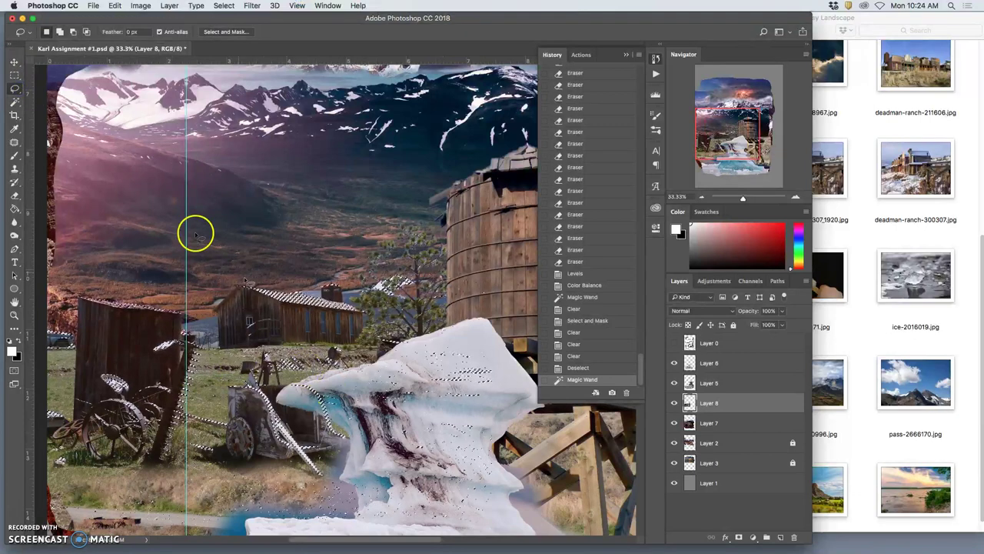
{"action": "left_click_drag", "start_coordinate": [203, 286], "coordinate": [32, 448]}
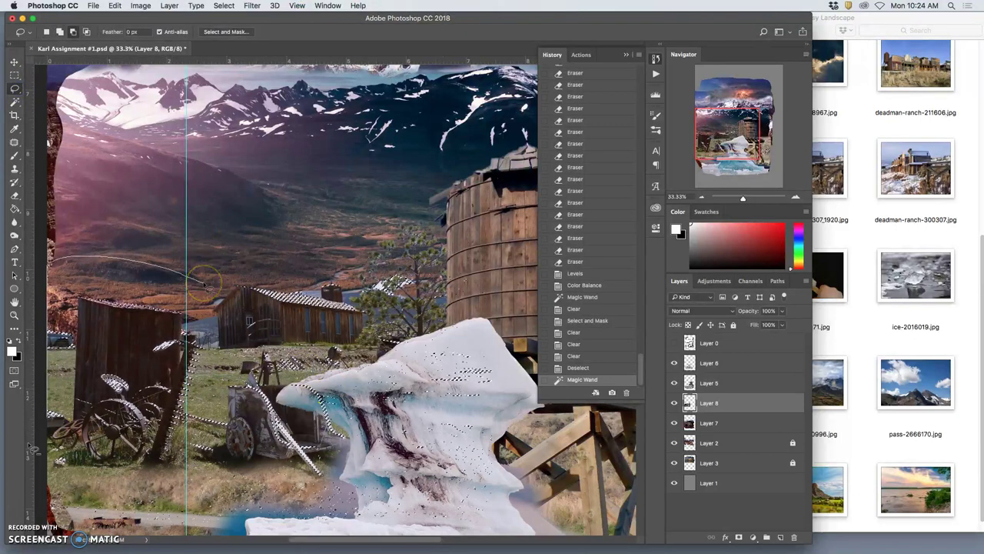